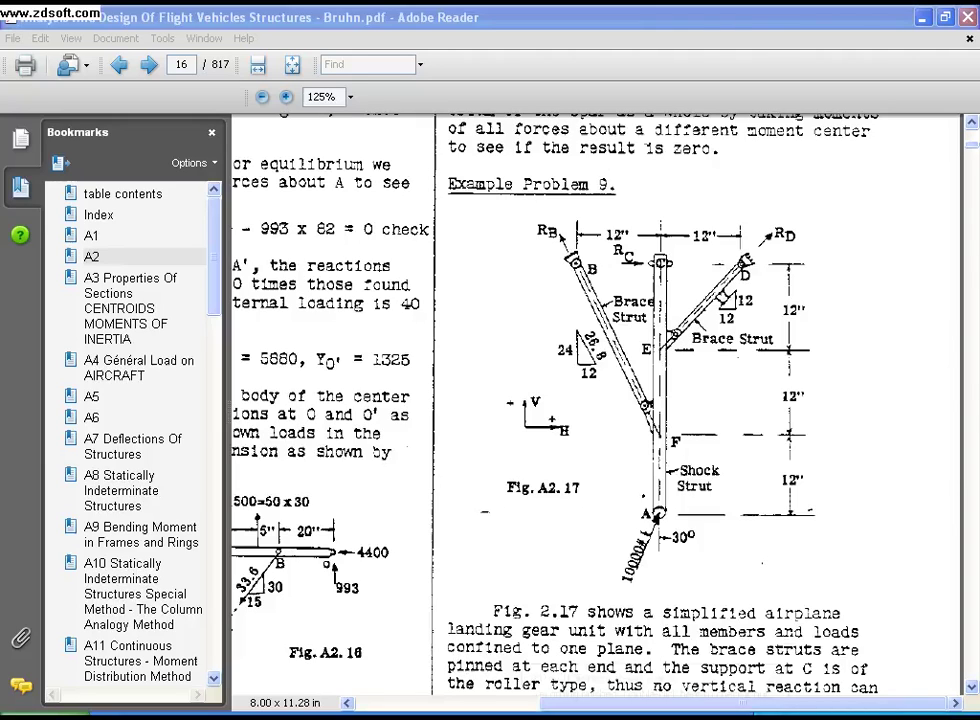
Examine the landing gear in Fig. A2.17: shock strut, both brace struts, supports B, C and D, and the load at A.
drag(647, 256, 676, 521)
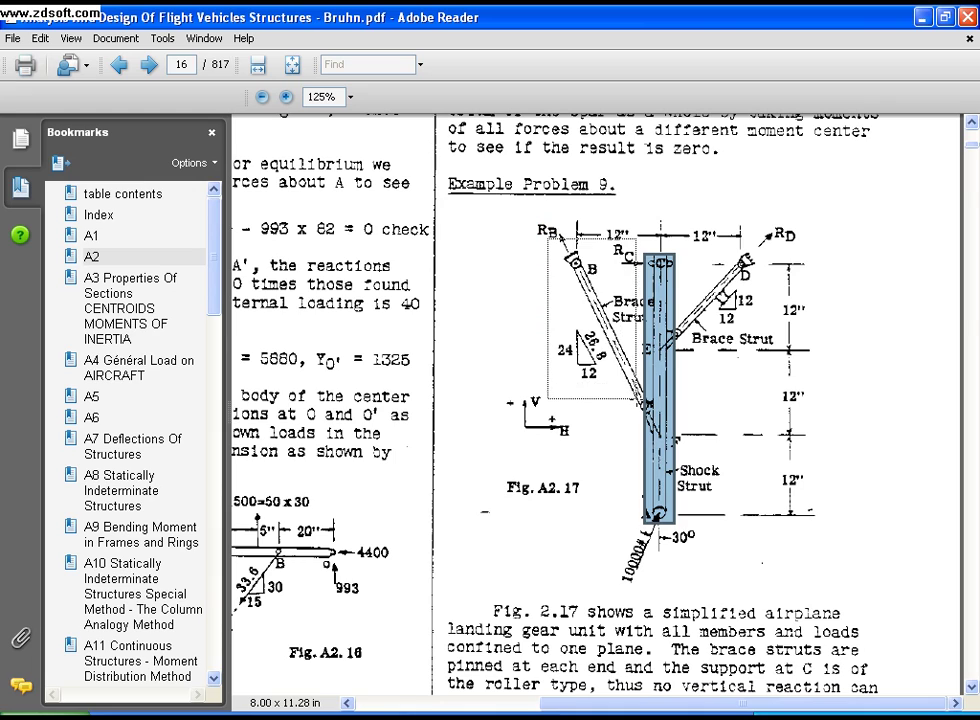
drag(545, 234, 638, 400)
drag(681, 234, 775, 350)
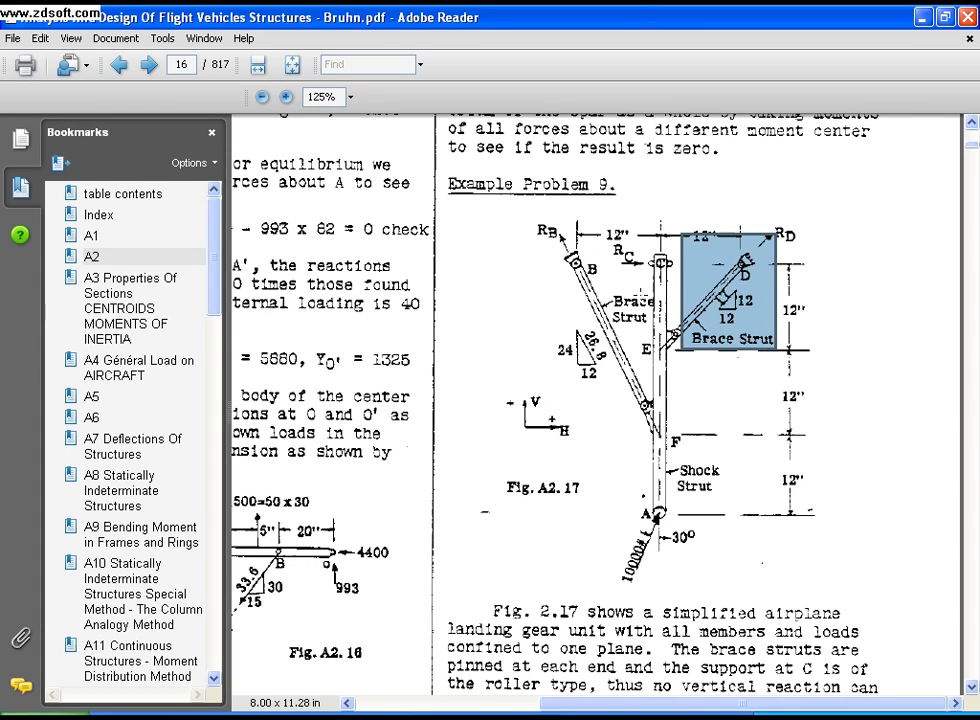
drag(556, 245, 591, 272)
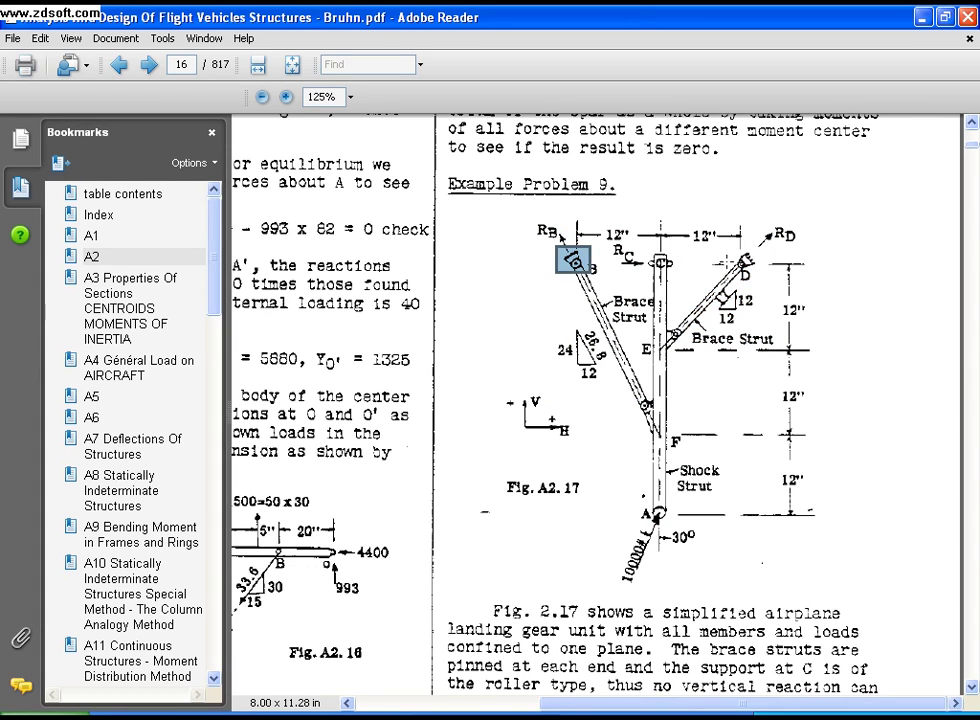
drag(720, 255, 764, 285)
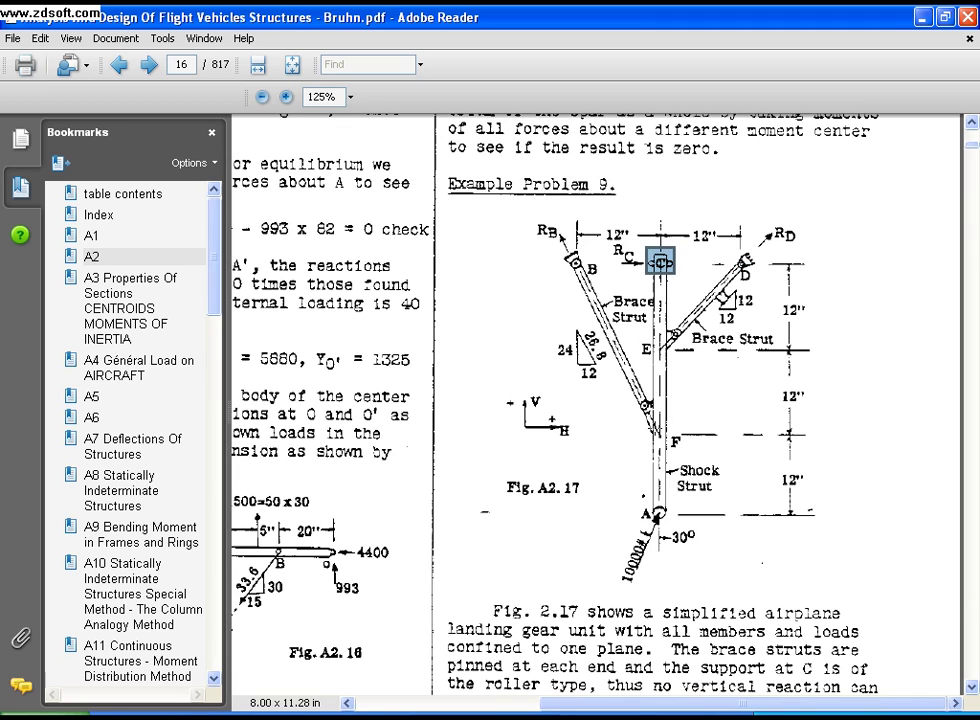
click(652, 512)
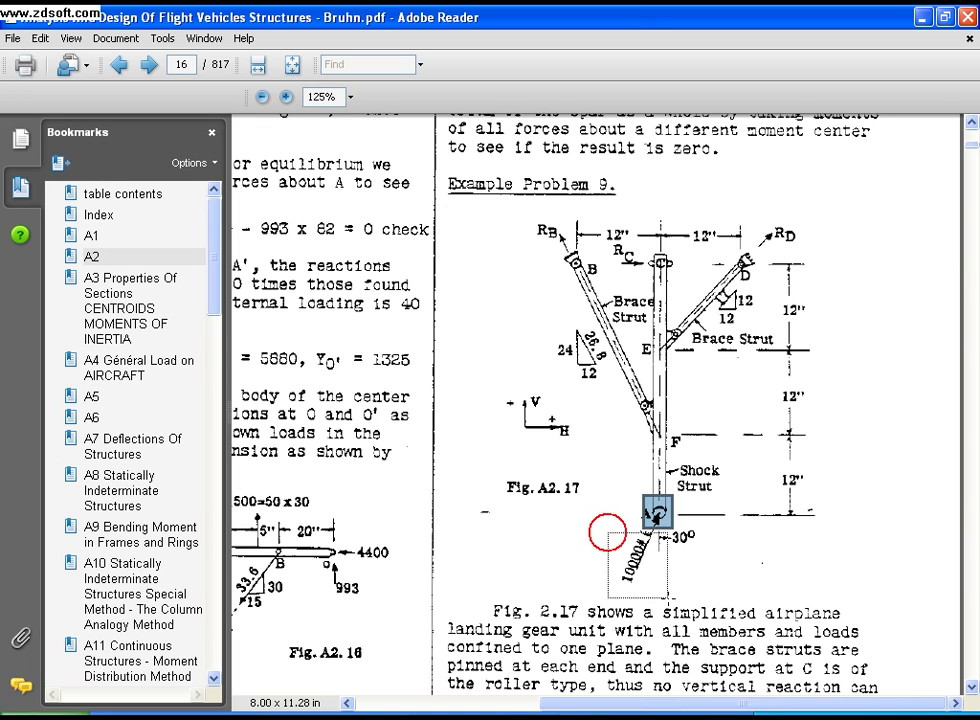
drag(607, 532, 669, 599)
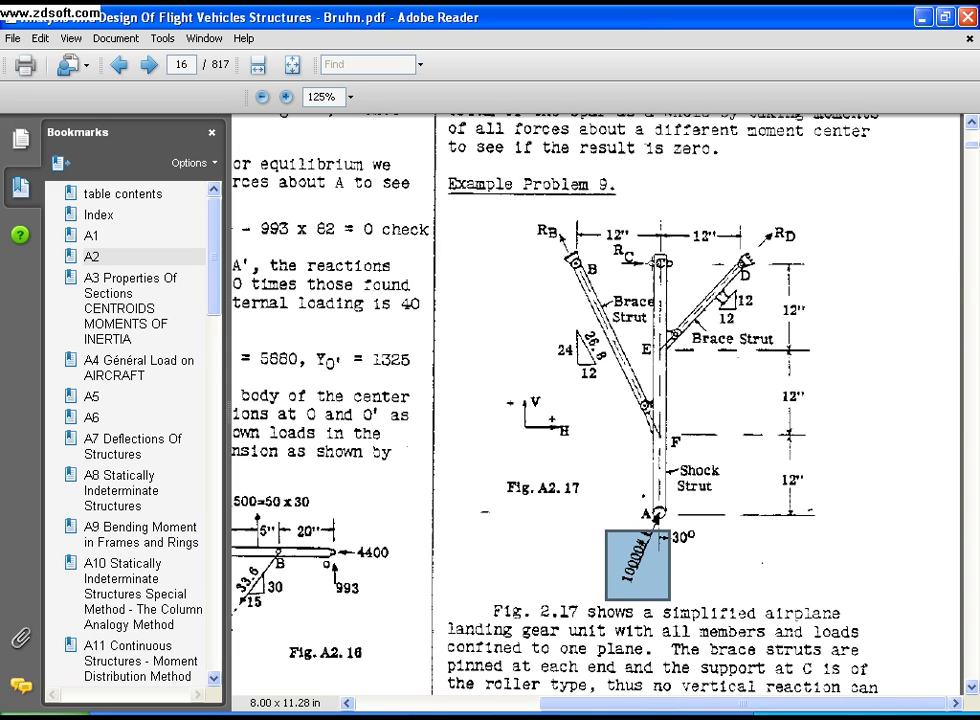
Point out joints C, B, D, E, F and A of the landing gear figure as the model's key locations.
click(661, 265)
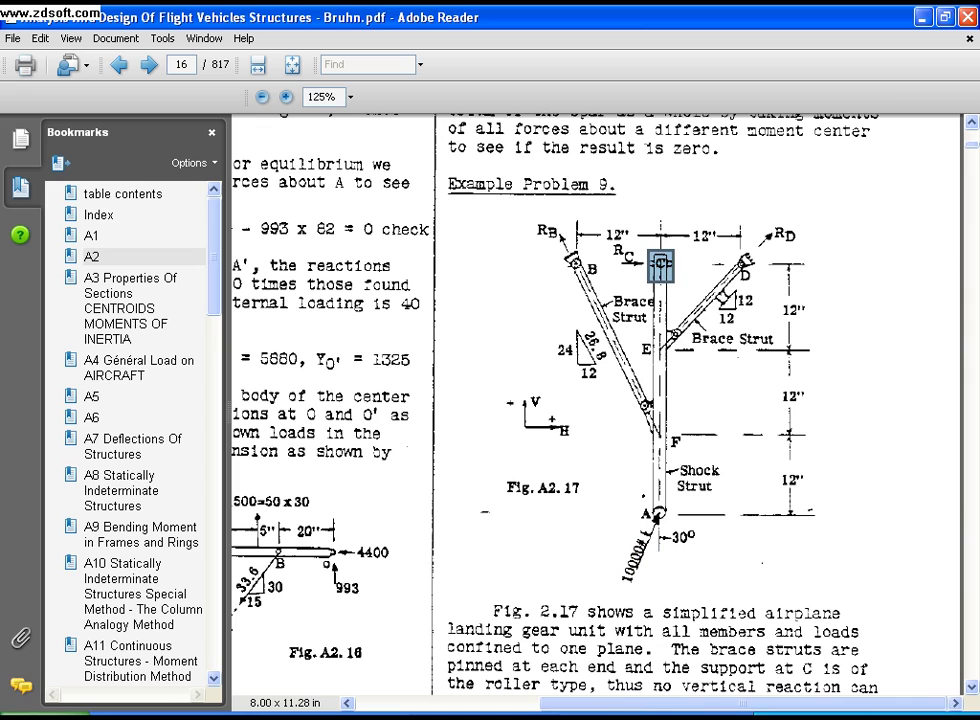
click(578, 261)
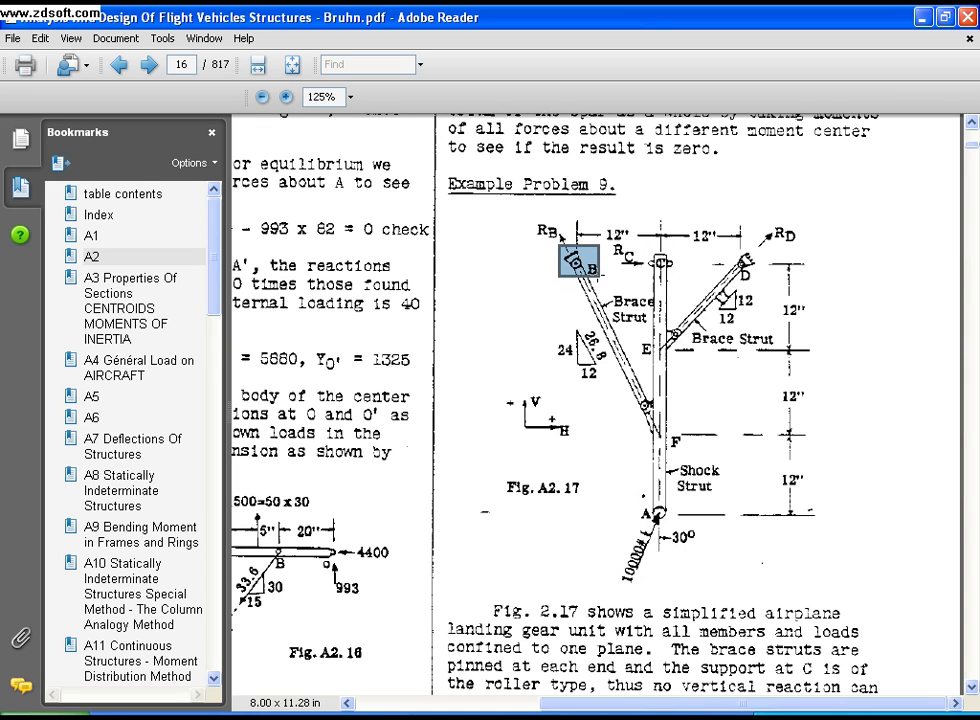
click(735, 258)
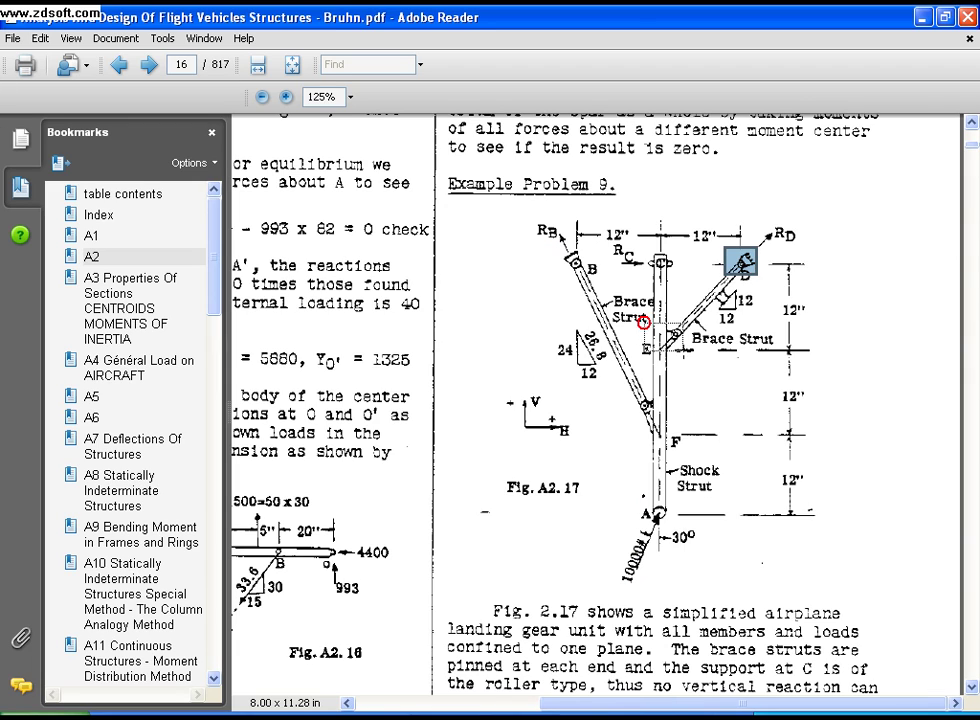
click(668, 337)
click(645, 405)
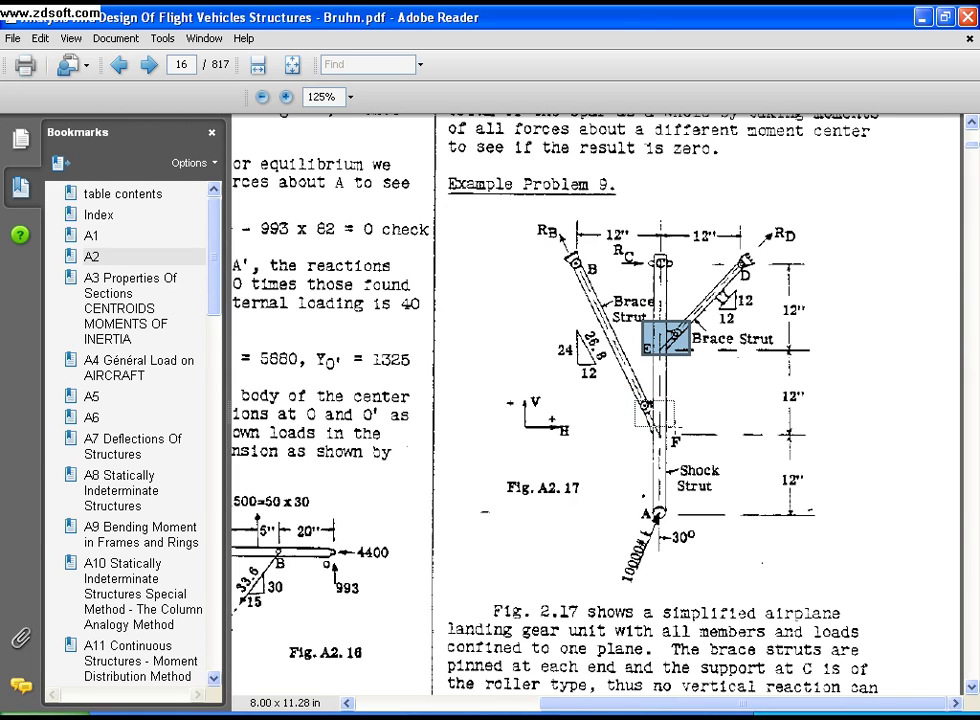
click(655, 503)
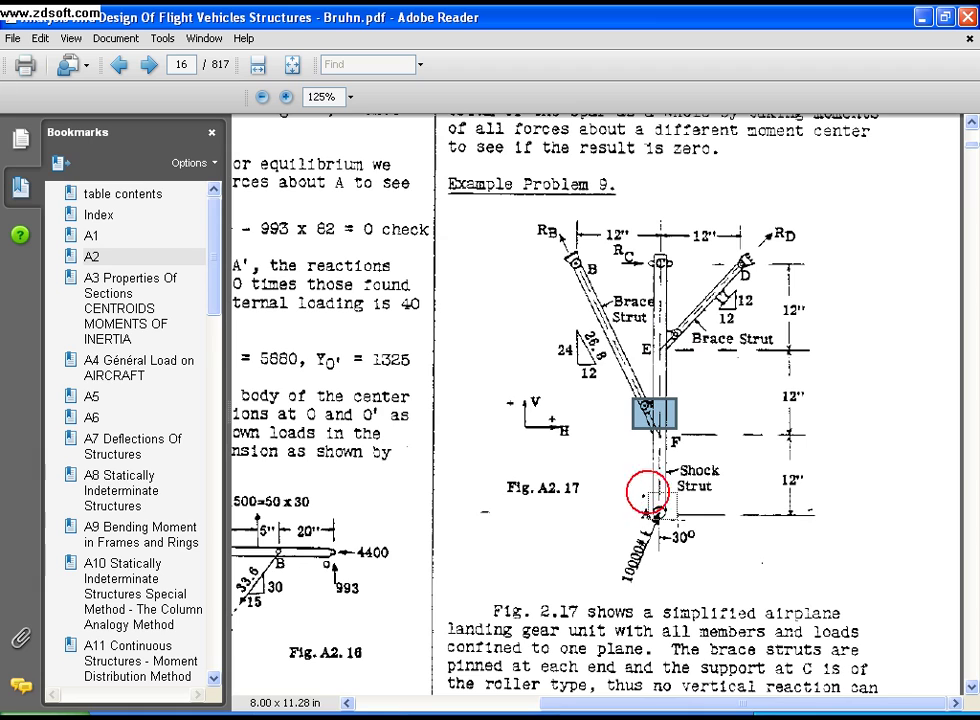
Switch to the ANSYS session and filter its GUI preferences to the Structural discipline.
click(645, 716)
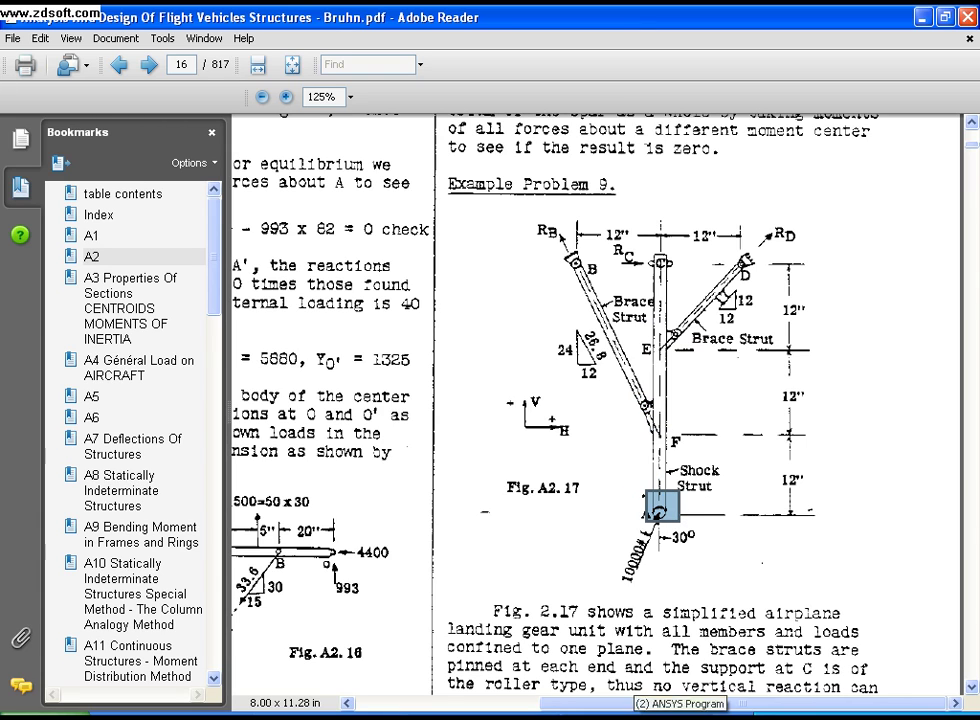
click(660, 688)
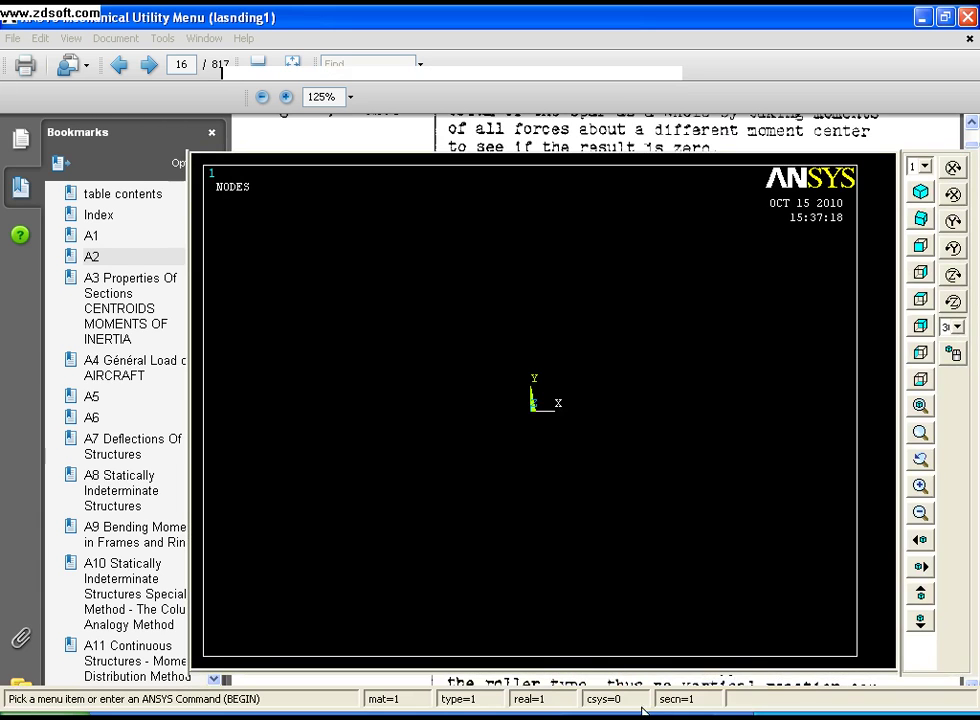
click(90, 190)
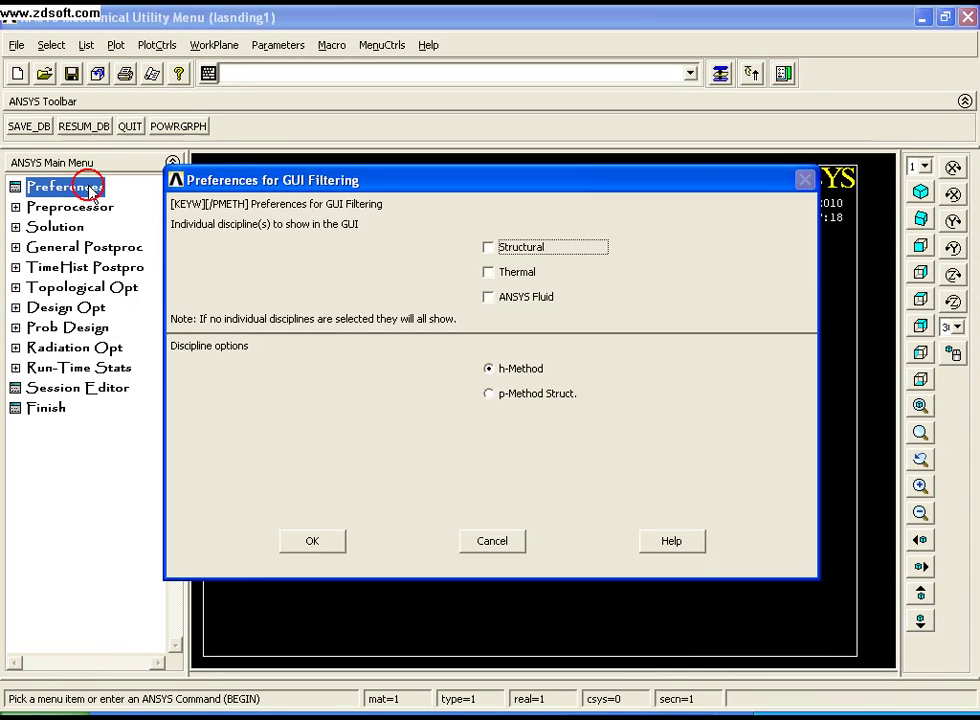
click(518, 249)
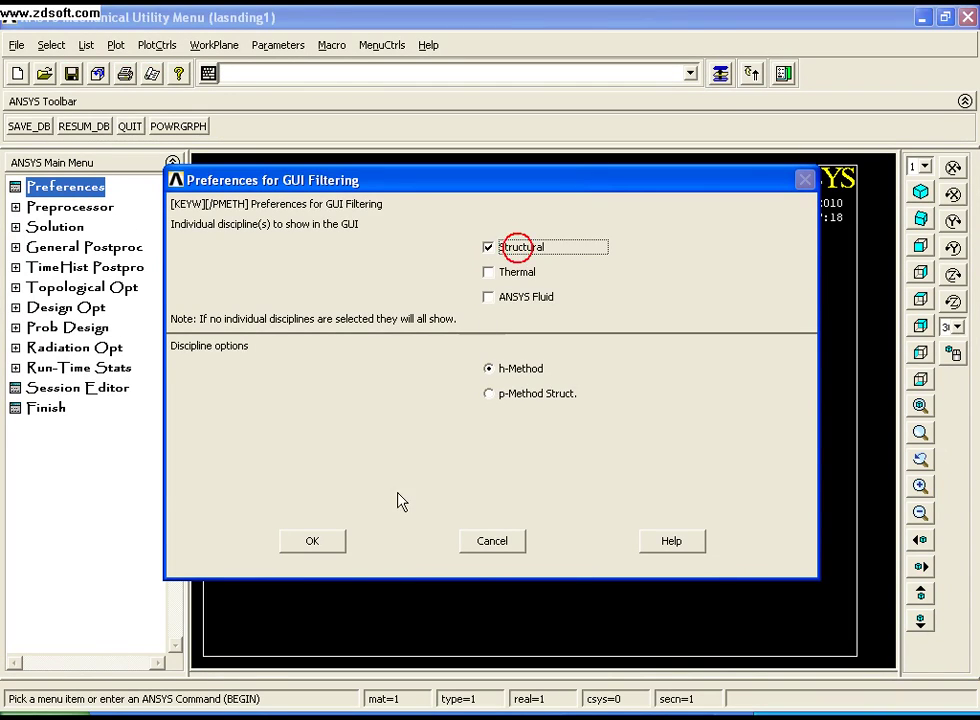
click(322, 540)
Add the Link 2D spar 1 element as element type 1.
click(57, 208)
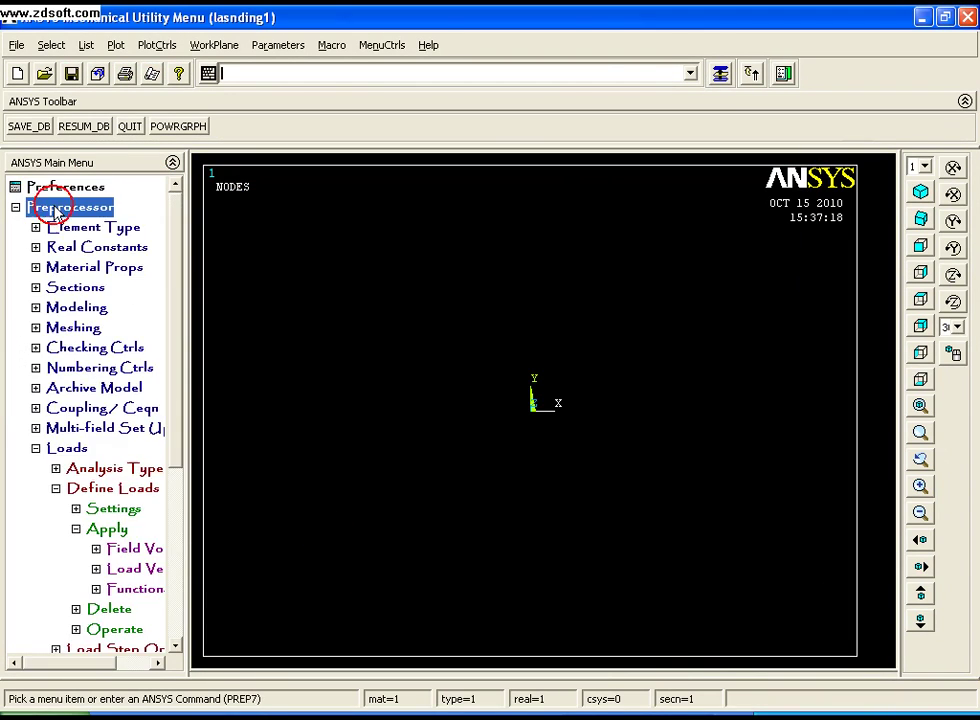
click(62, 228)
click(75, 247)
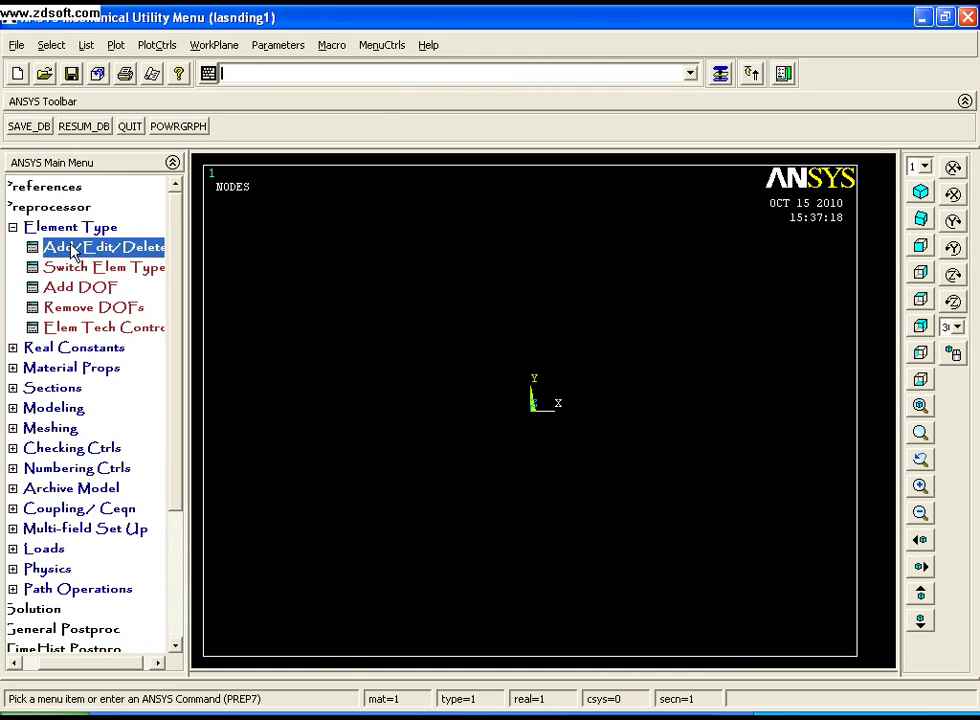
click(104, 416)
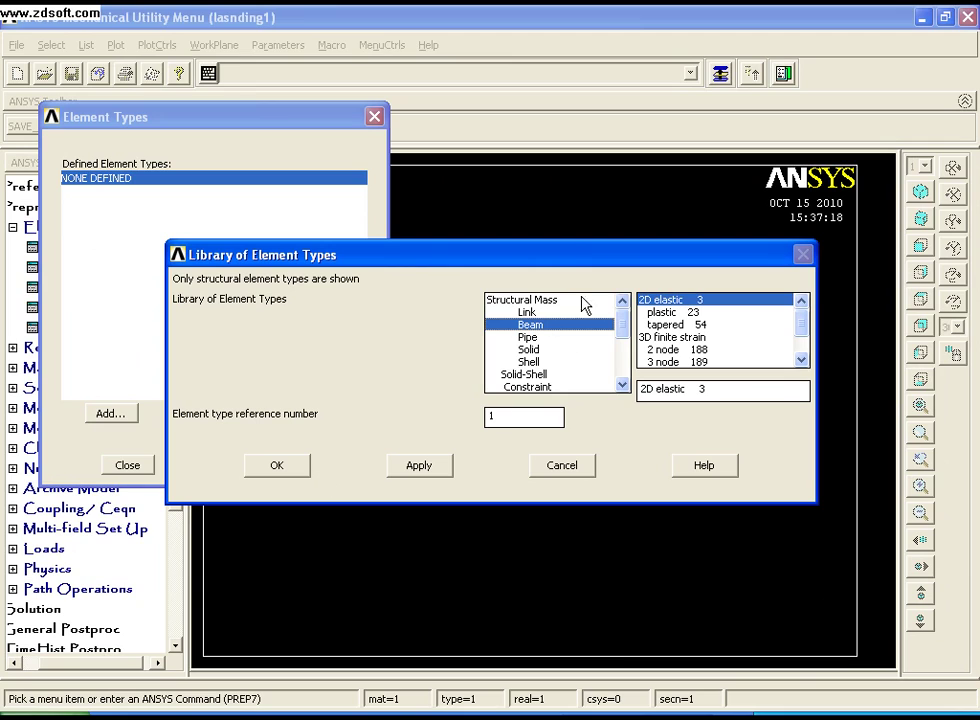
click(551, 312)
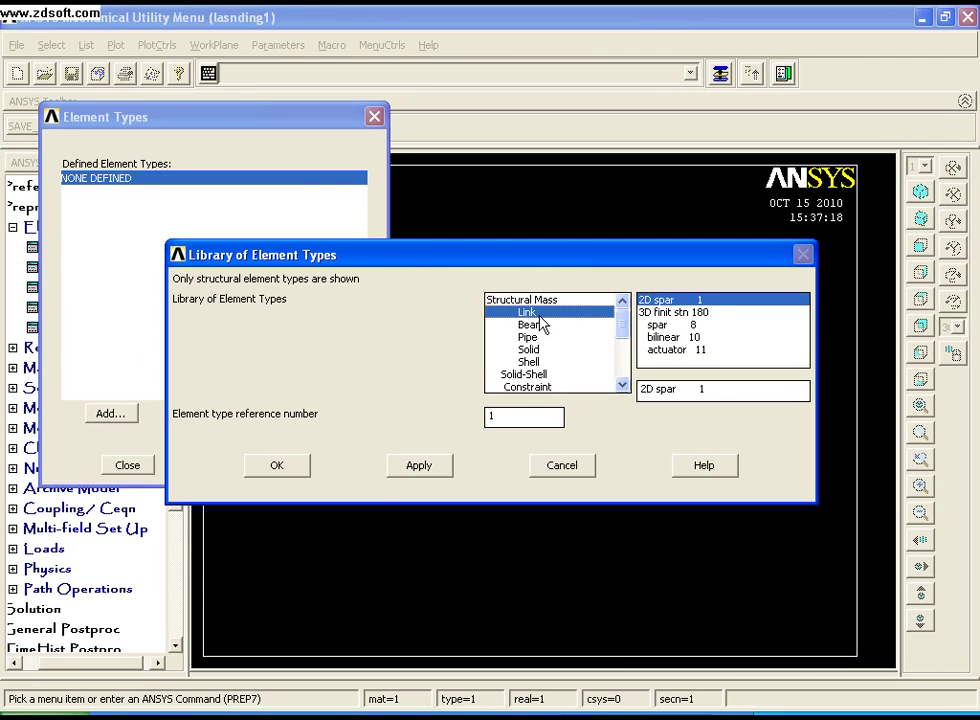
click(440, 465)
Add the Beam 2 node 188 element as element type 2 and finish the element type definitions.
click(522, 324)
click(664, 350)
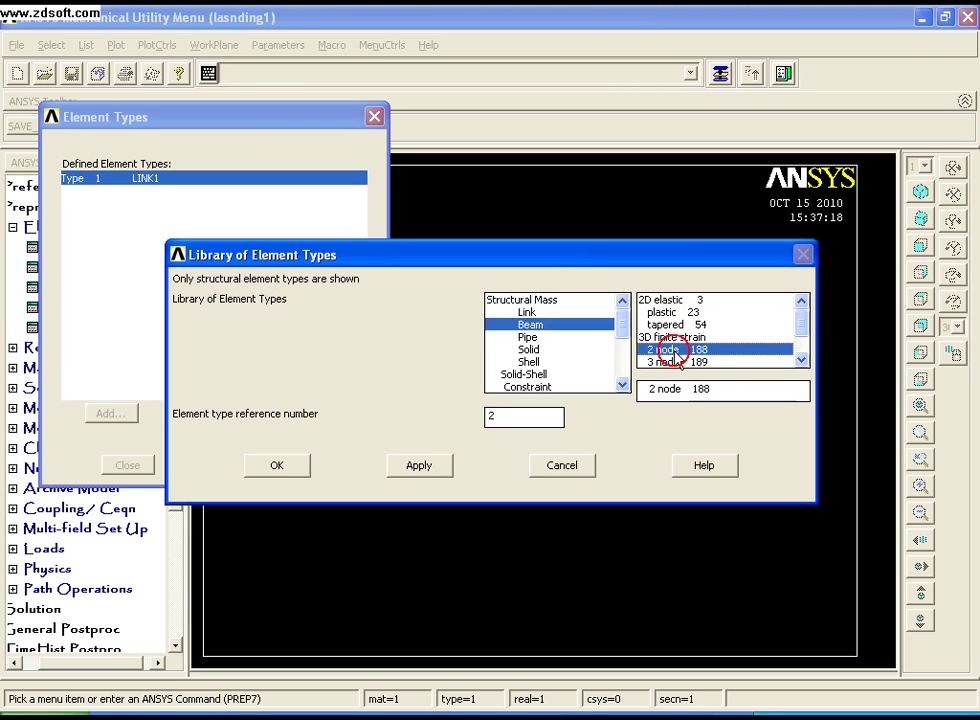
click(293, 467)
click(127, 465)
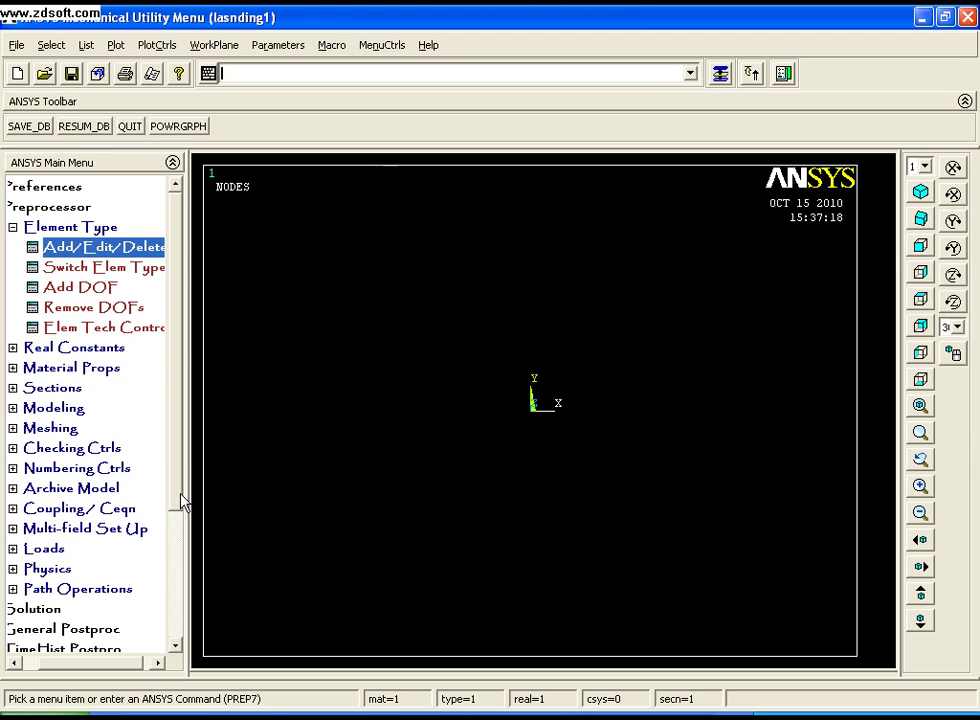
Define real constant set 1 for the LINK1 element with a cross-sectional area of 1.
click(105, 347)
click(93, 270)
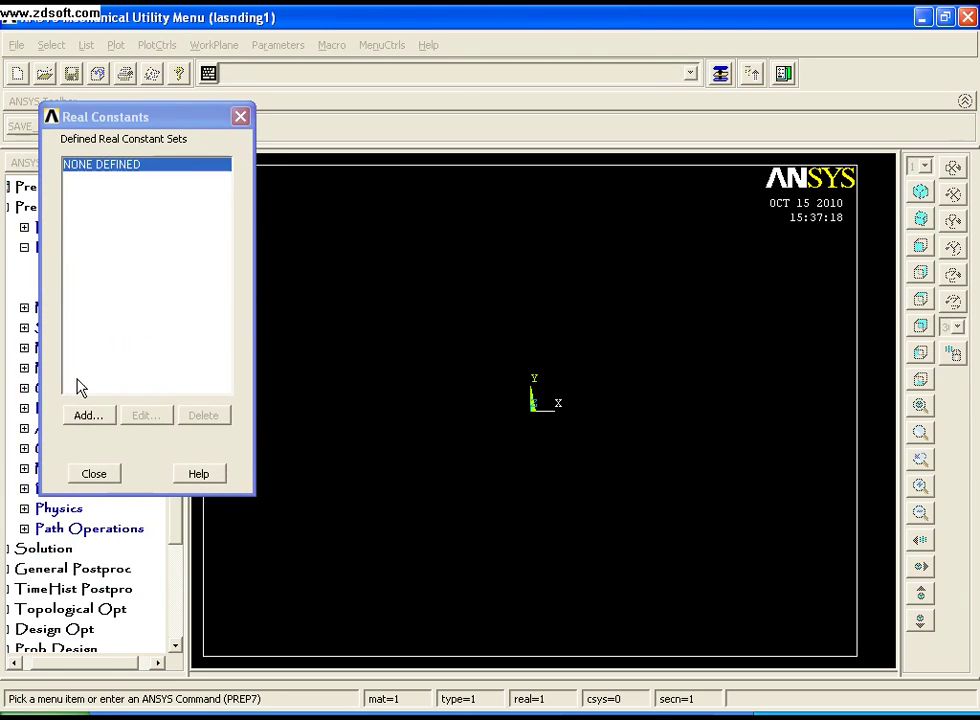
click(81, 412)
click(131, 164)
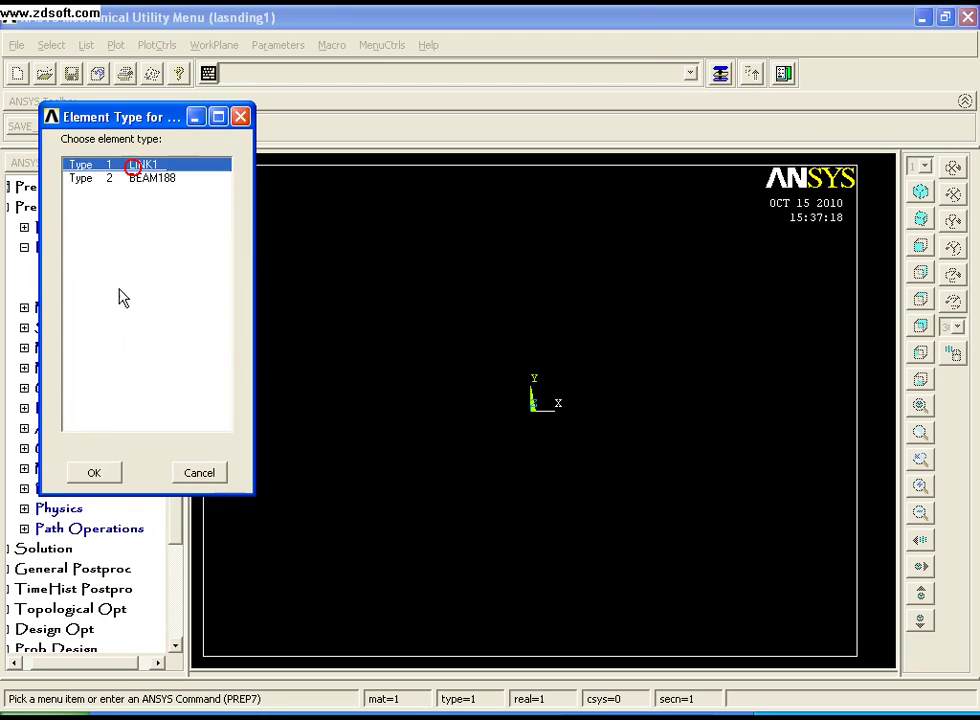
click(100, 470)
click(615, 352)
text(1)
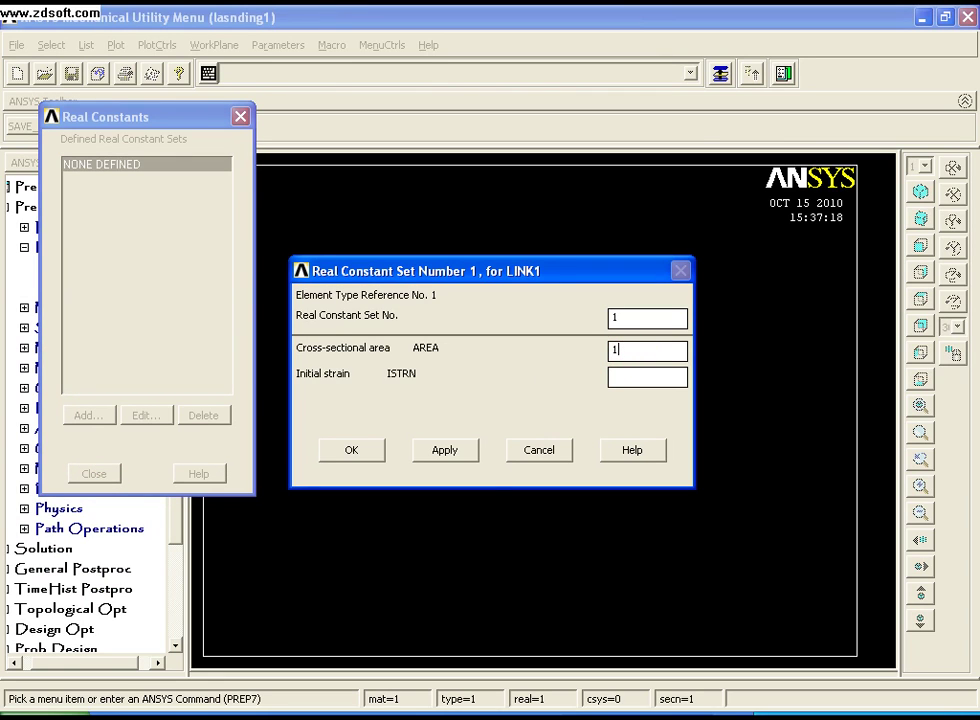
click(351, 450)
click(107, 472)
Define material model 1 as linear elastic isotropic with EX 3E7 and PRXY 0.3.
click(81, 307)
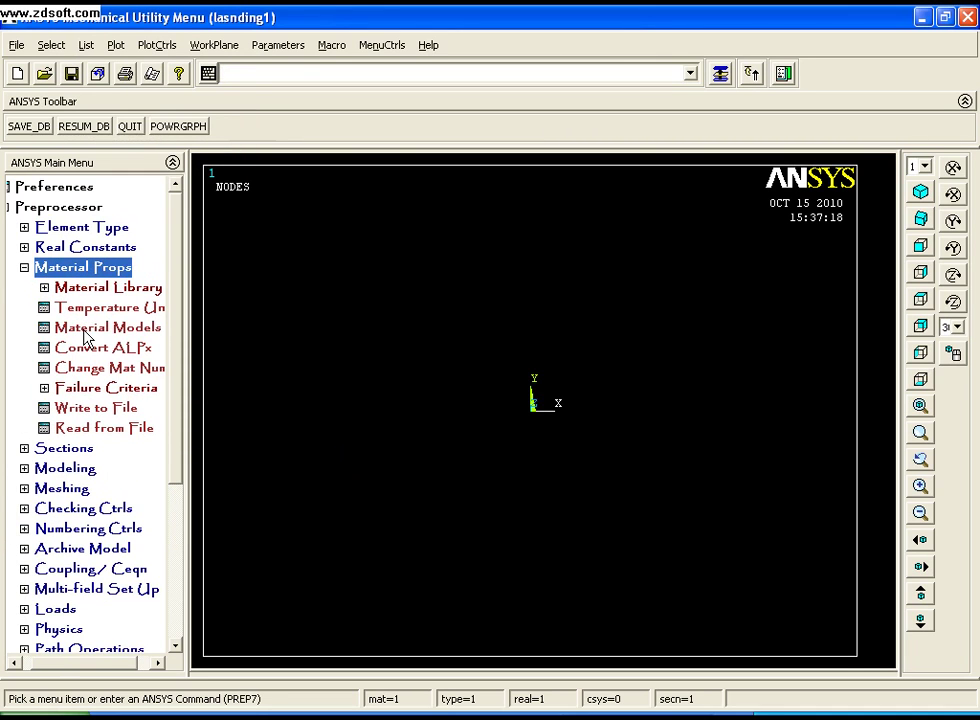
click(90, 329)
double_click(492, 326)
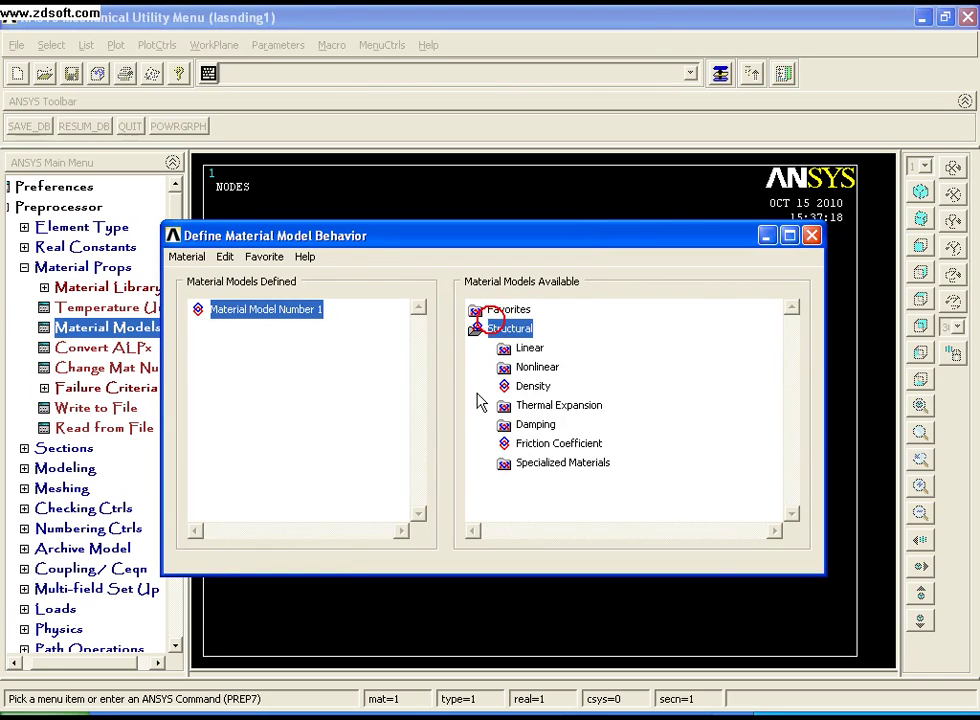
double_click(529, 348)
double_click(558, 367)
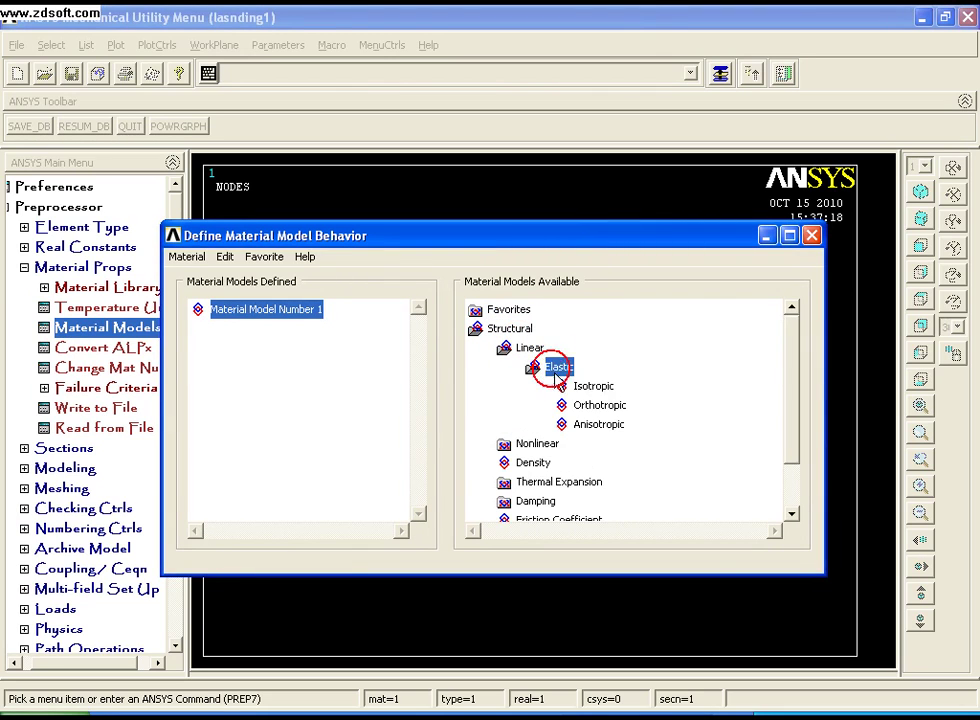
double_click(568, 388)
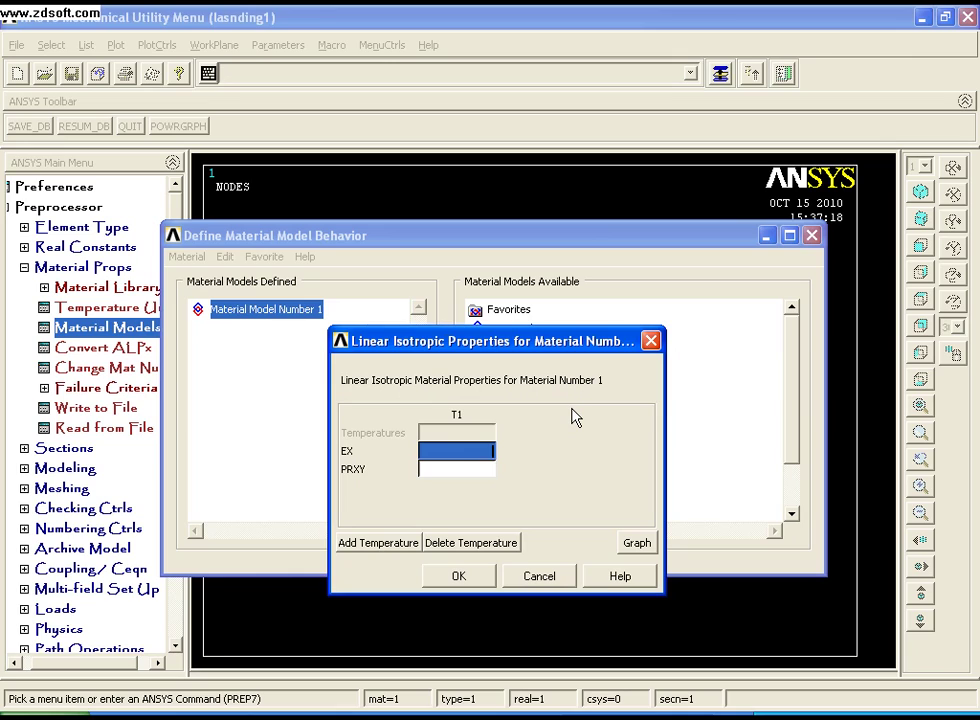
text(3)
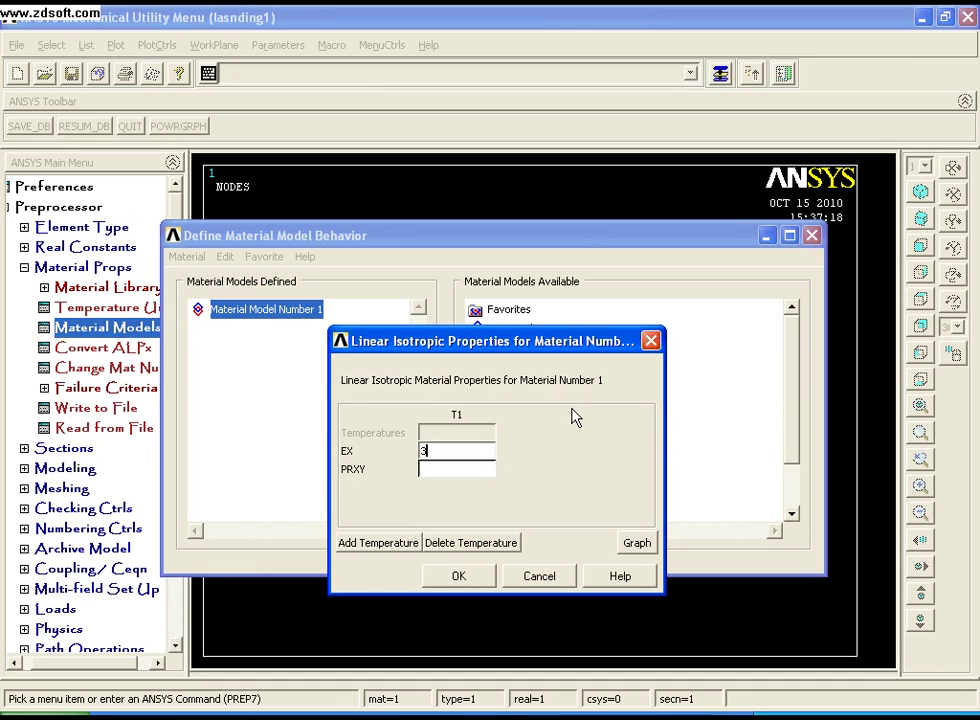
text(E7)
click(488, 469)
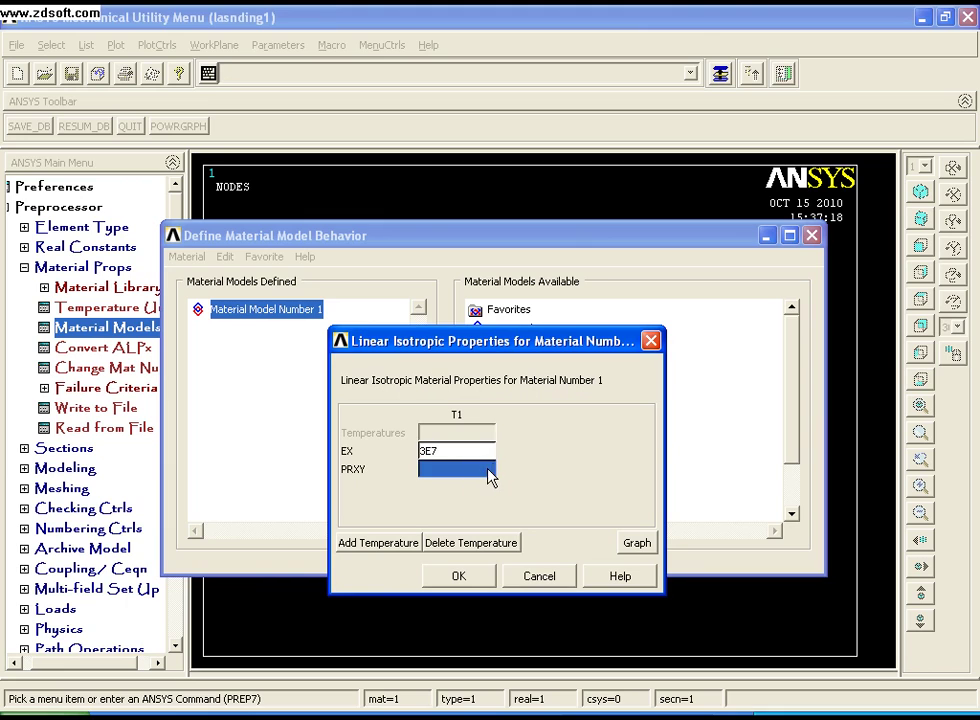
text(.3)
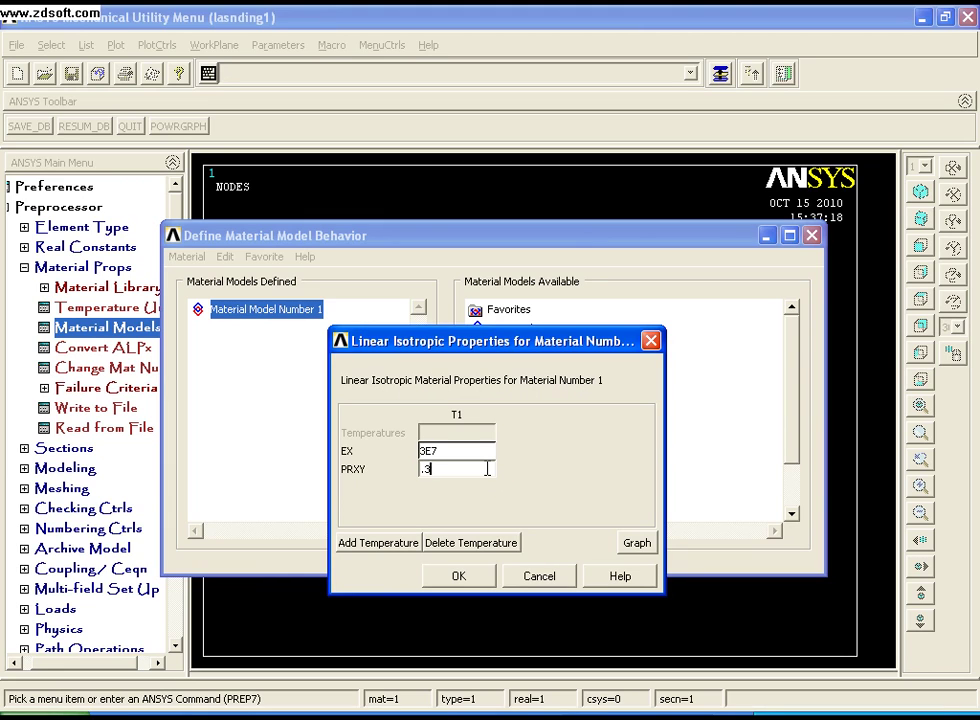
click(460, 577)
click(812, 235)
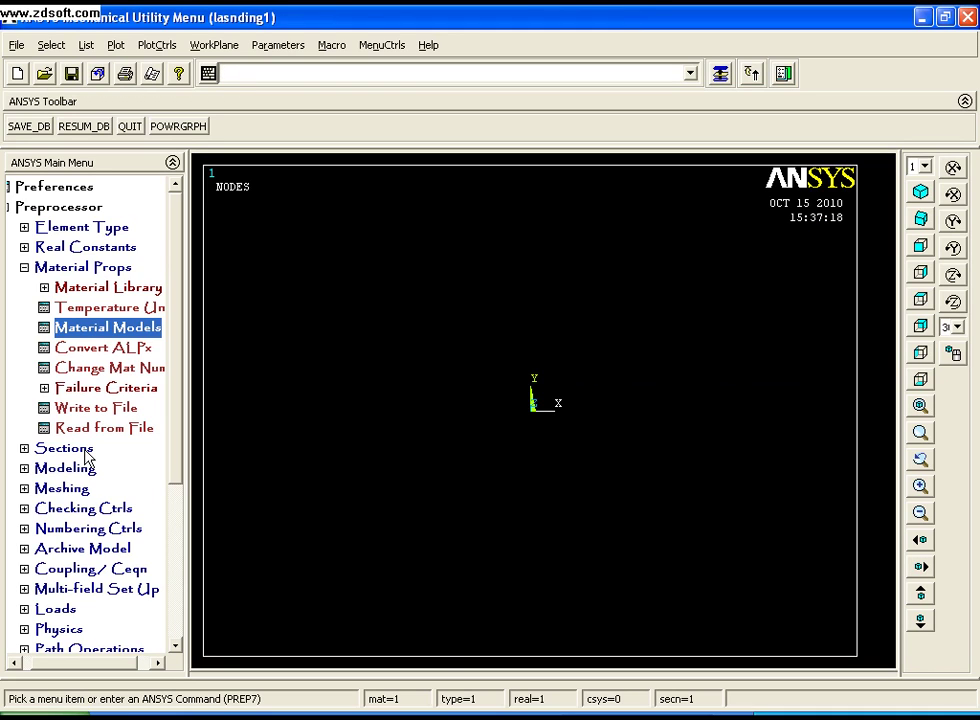
Define beam section ID 1 as a solid circle with radius R .5 and display its section mesh.
click(64, 449)
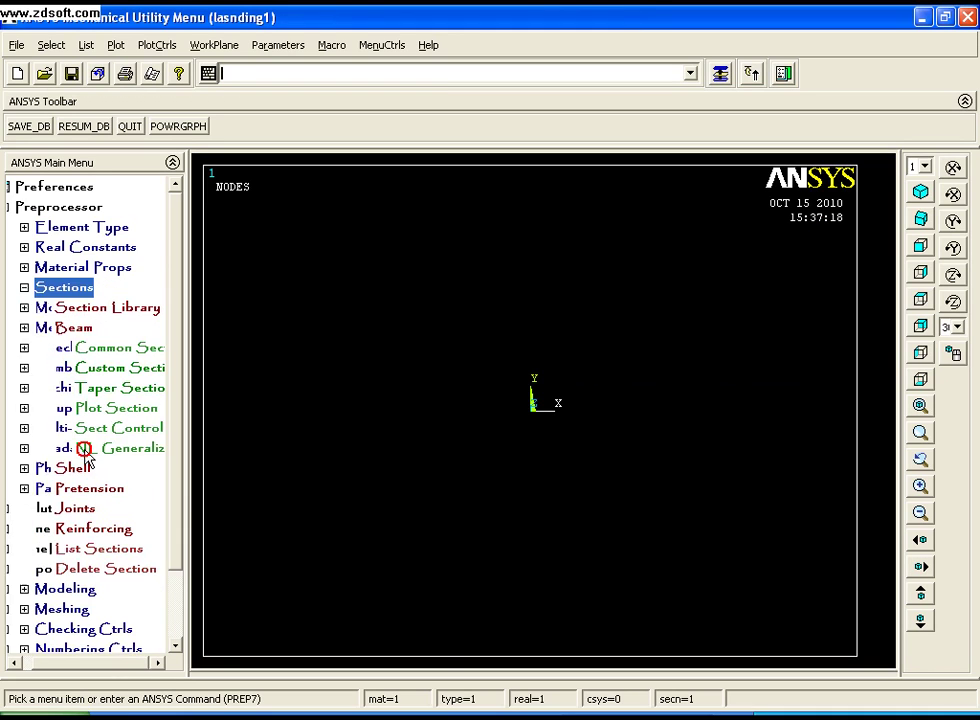
click(100, 347)
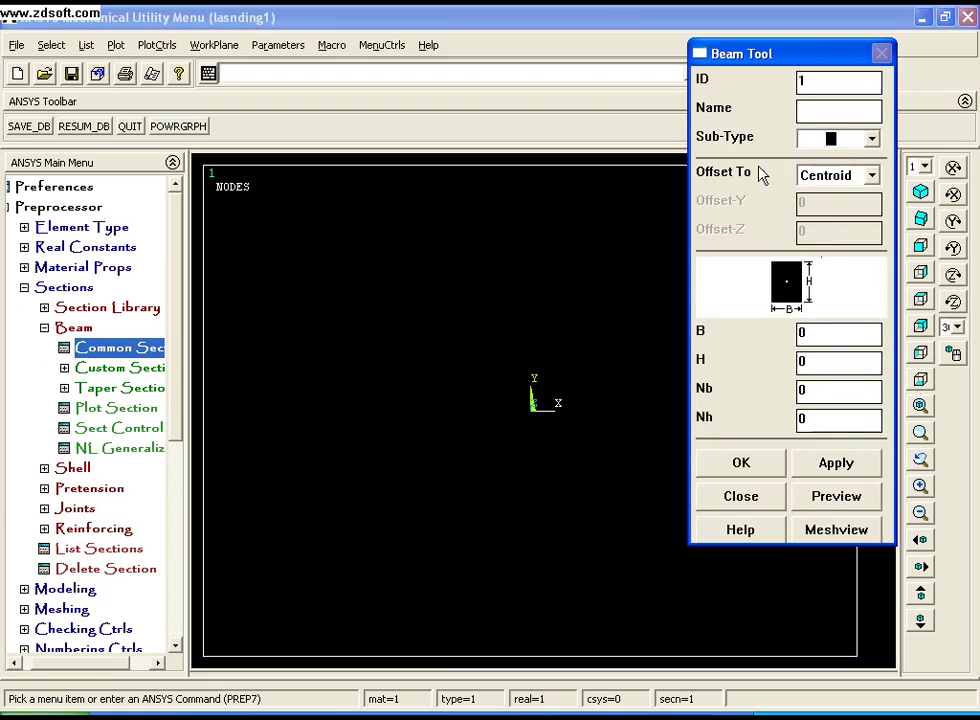
click(871, 139)
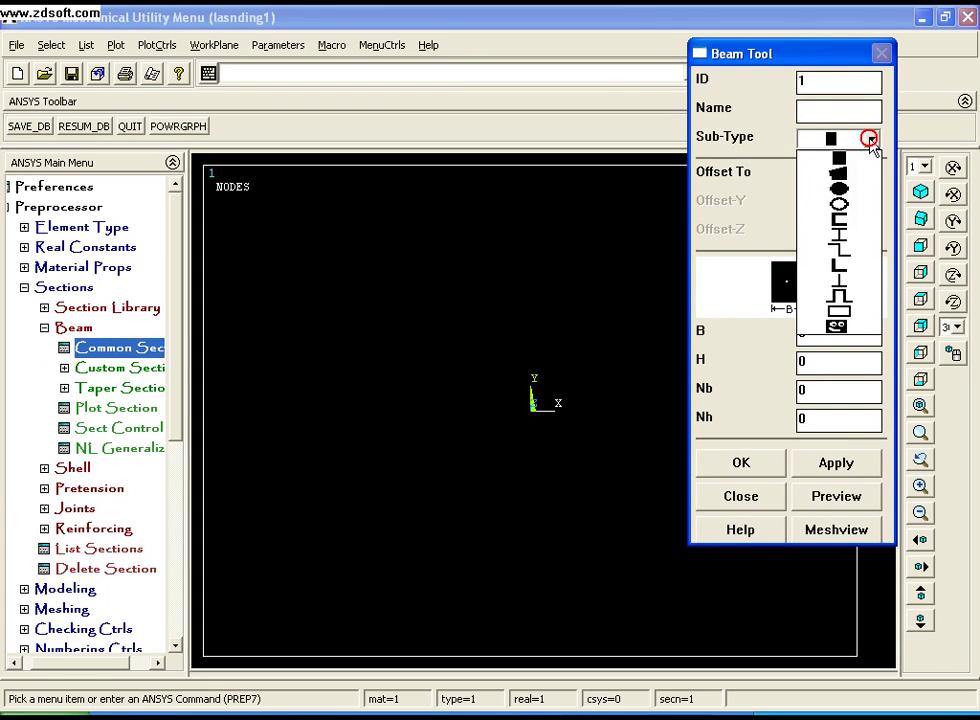
click(851, 192)
double_click(810, 334)
text(.5)
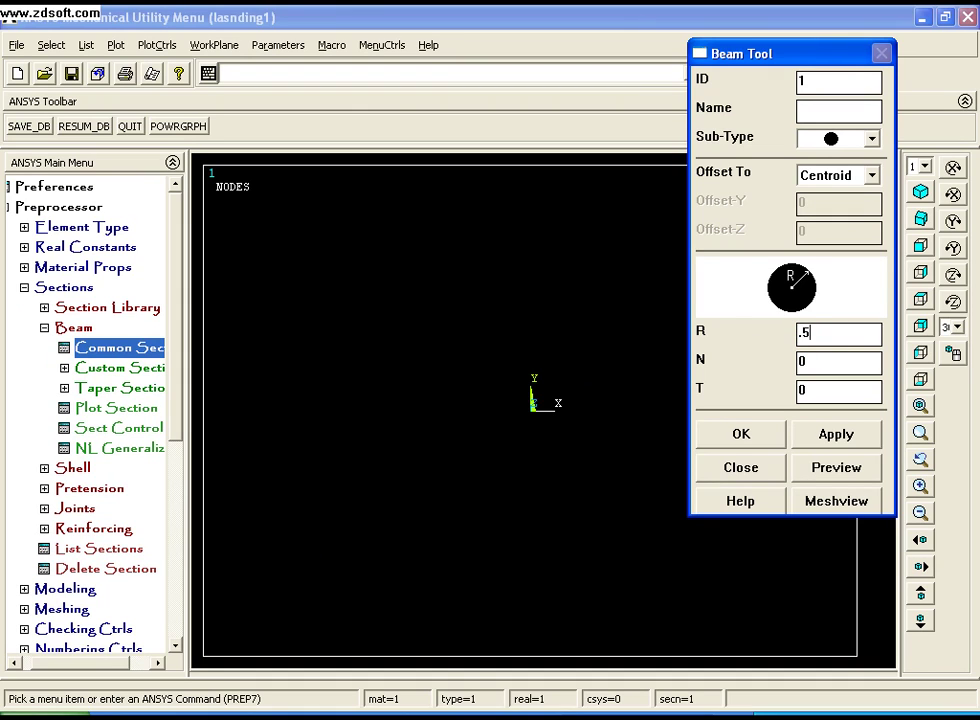
click(803, 503)
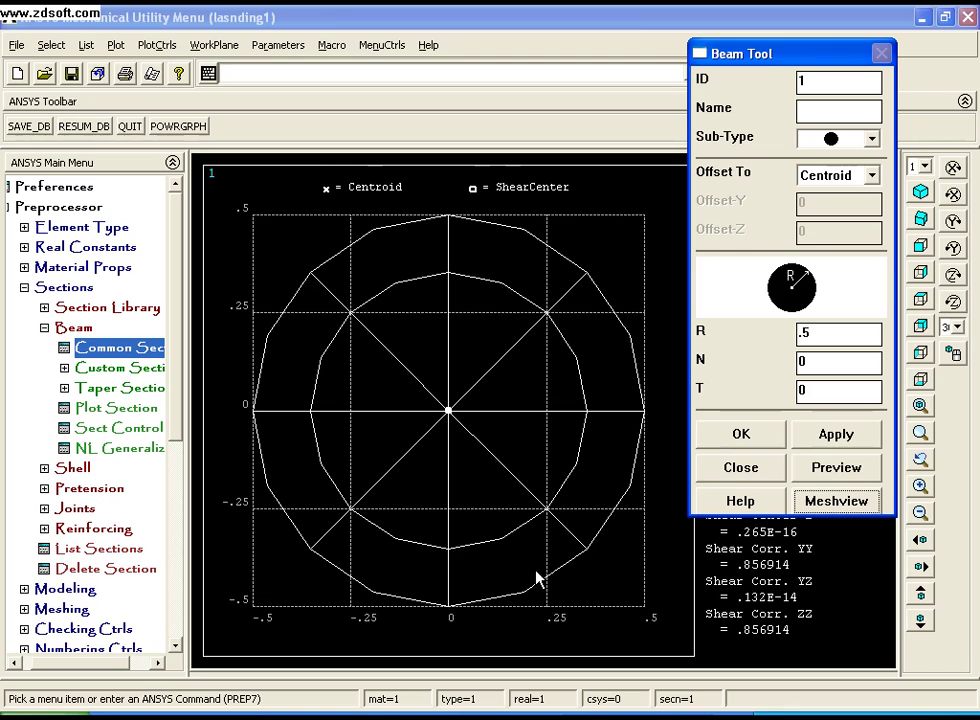
Set the circular section's divisions to N 20 and T 10, check the mesh view, accept the section and replot.
double_click(812, 361)
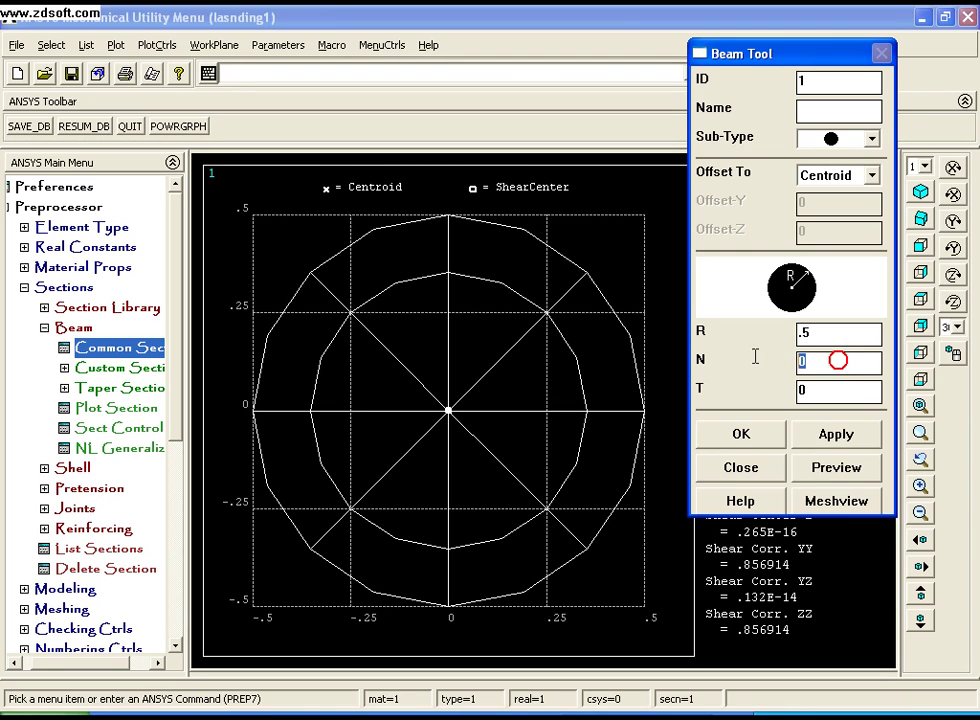
text(20)
click(811, 502)
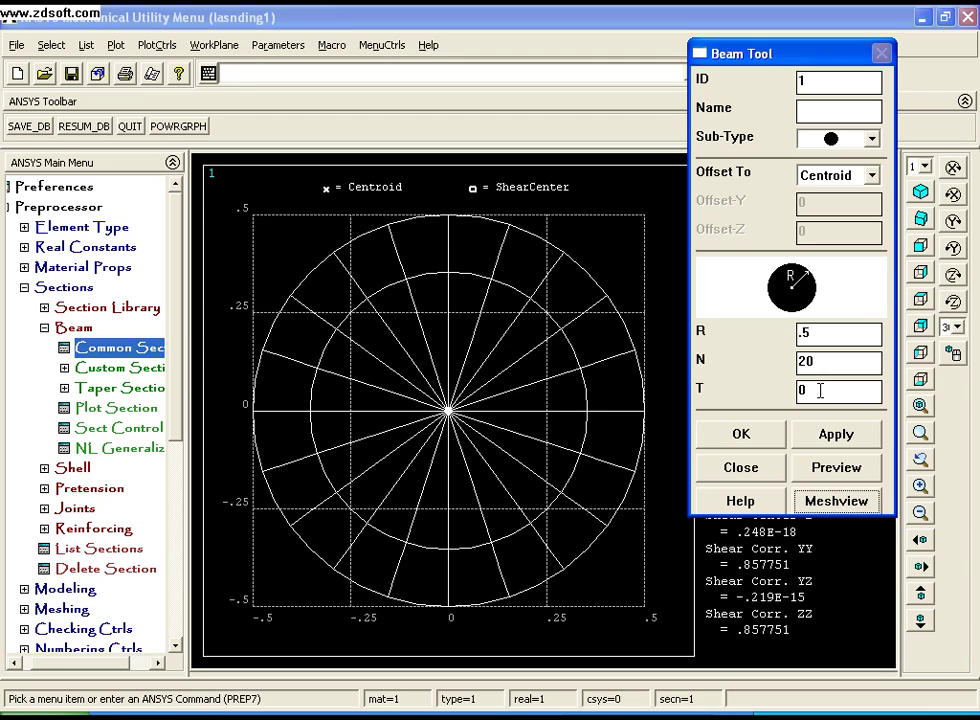
double_click(806, 390)
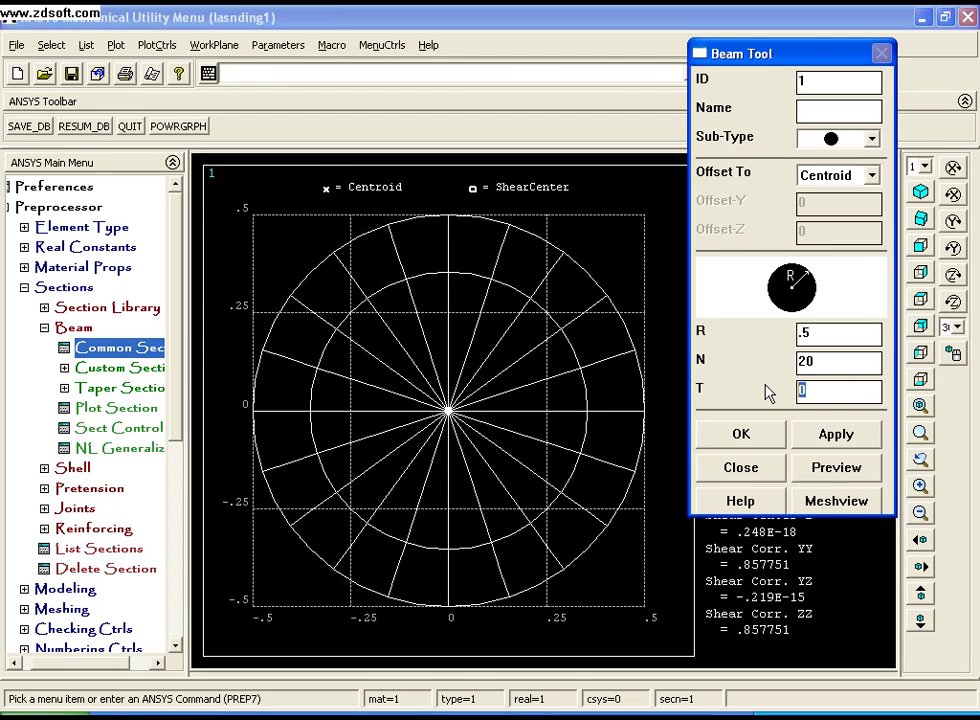
text(10)
click(823, 508)
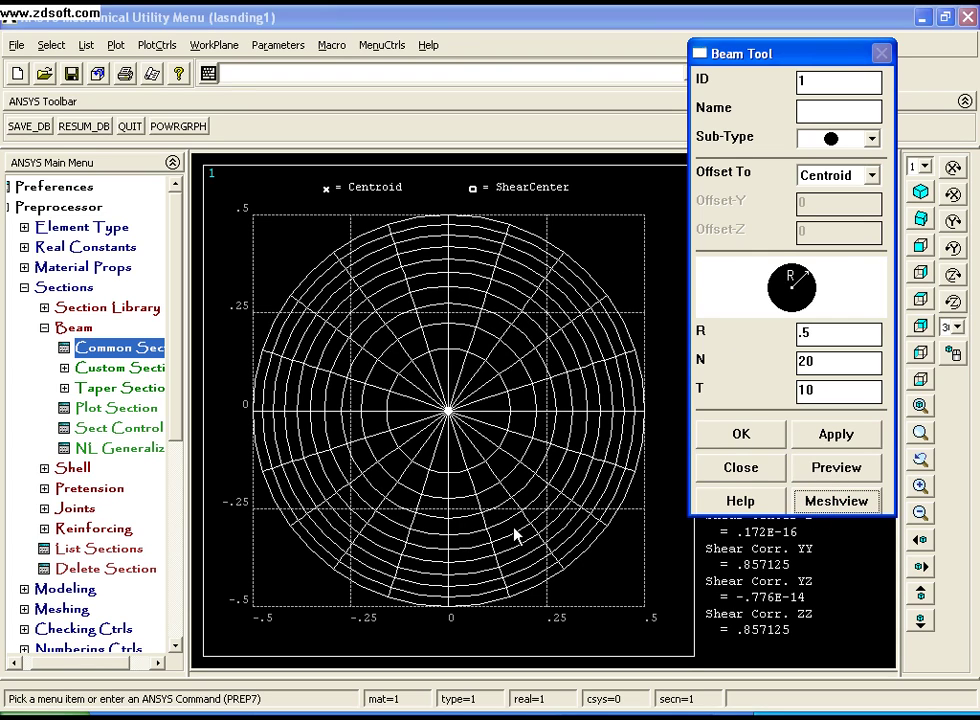
click(737, 434)
right_click(477, 355)
click(520, 362)
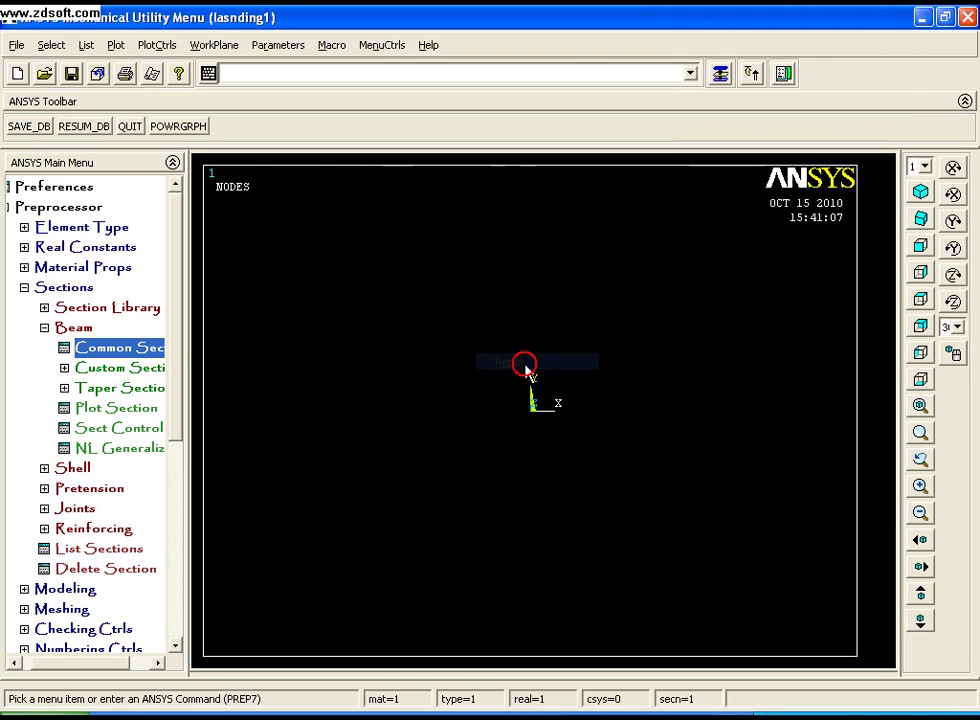
Create the first keypoint in the active coordinate system at the origin, leaving number and coordinates blank.
click(48, 327)
click(59, 289)
click(64, 307)
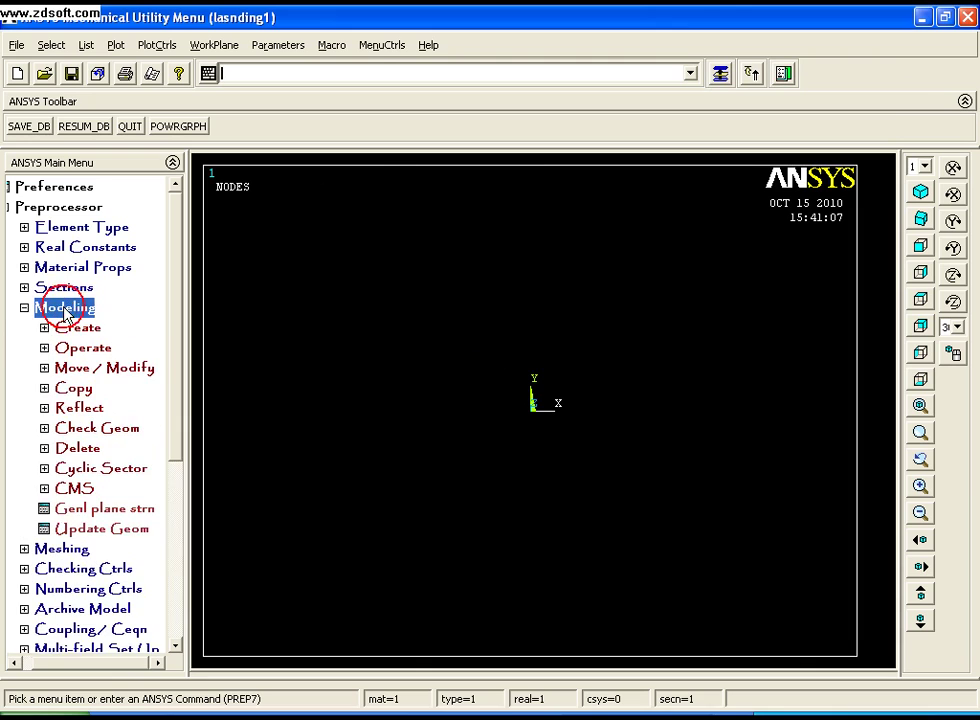
click(66, 328)
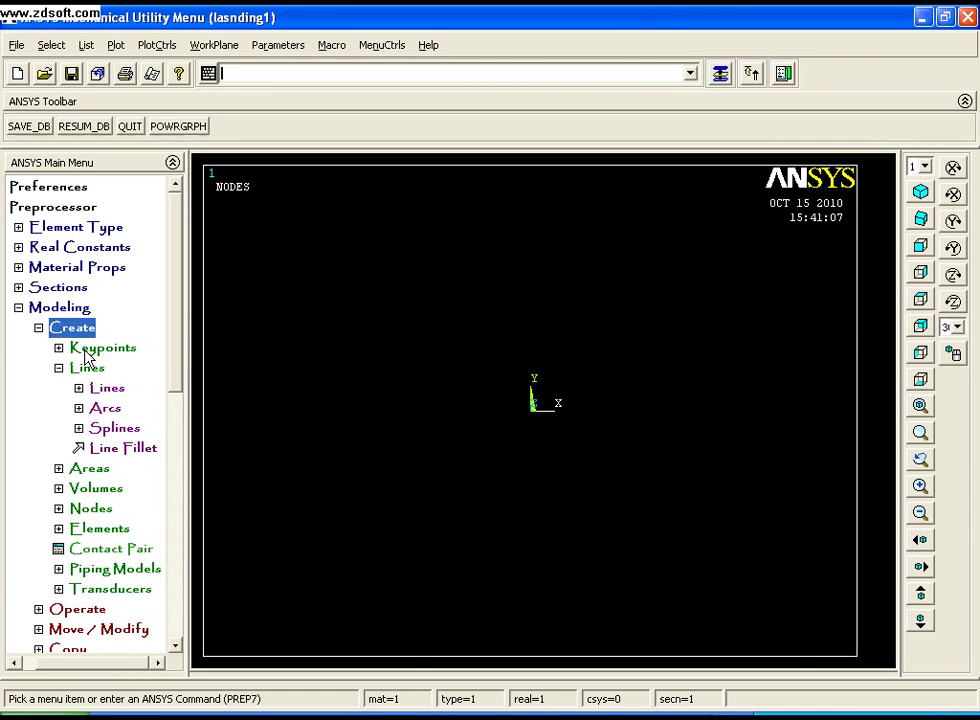
click(88, 350)
click(66, 388)
drag(607, 372, 678, 372)
key(Delete)
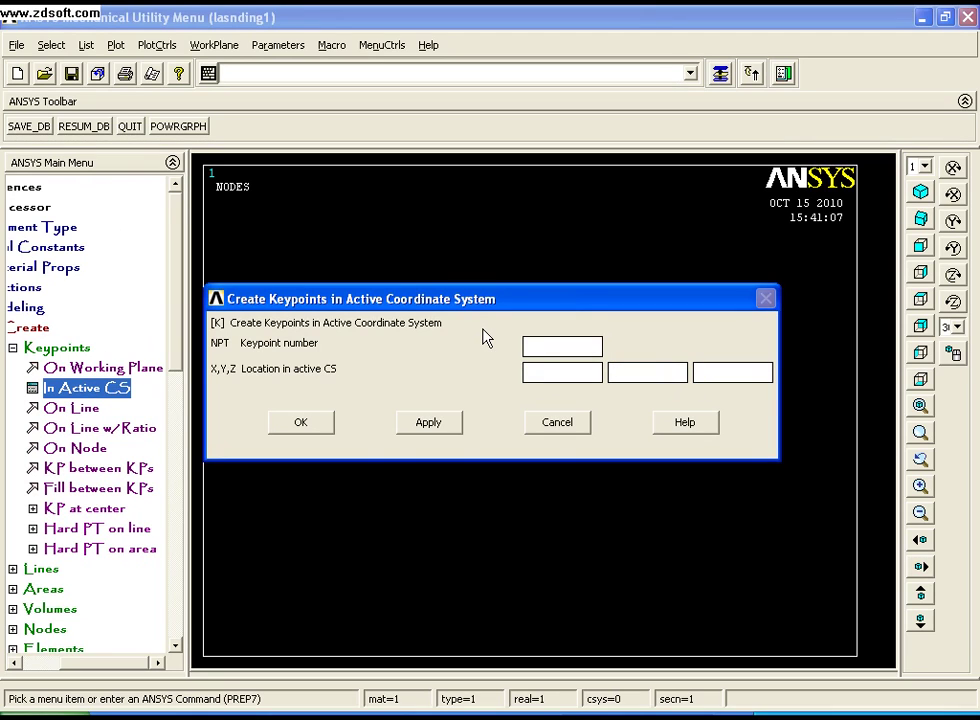
click(444, 424)
Create the two upper support keypoints on the X axis at X -12 and X 12.
click(566, 372)
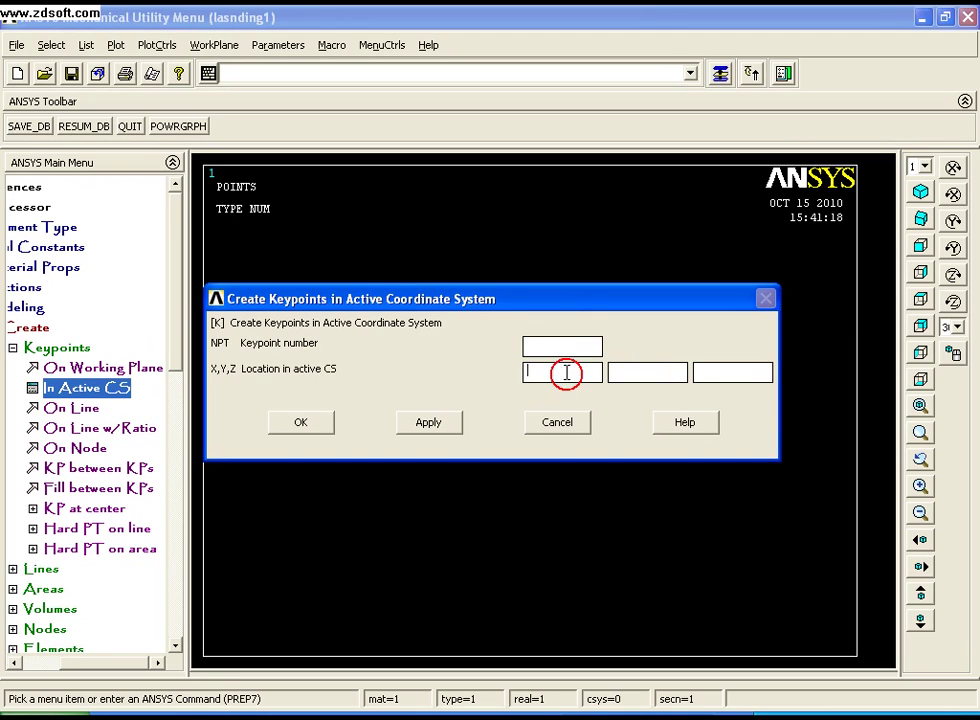
text(-12)
click(448, 424)
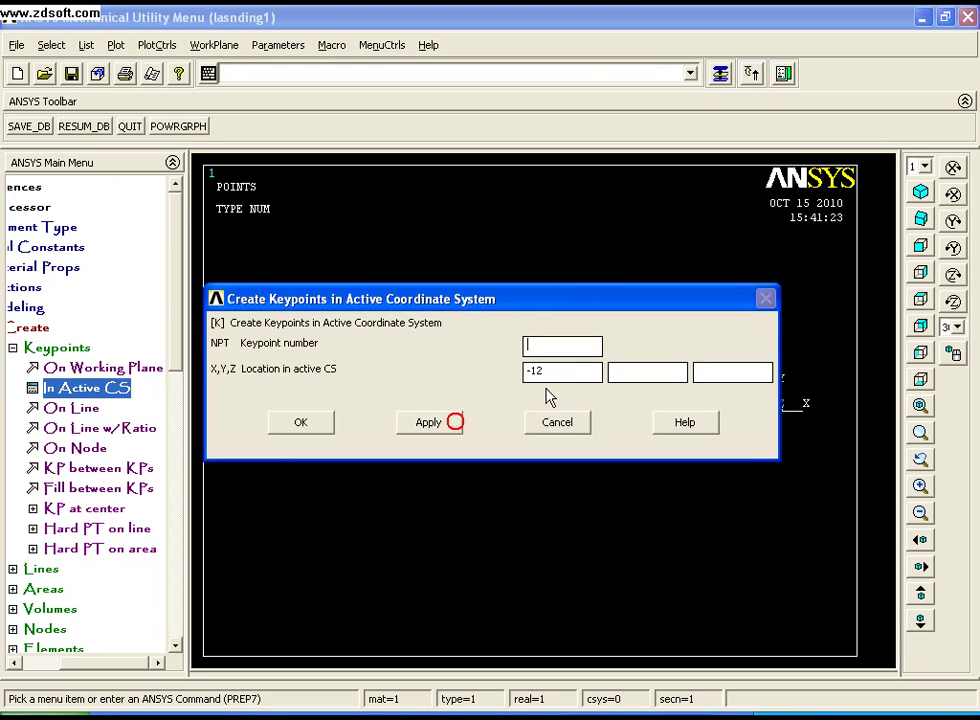
drag(564, 374, 462, 368)
text(1)
Create three keypoints down the Y axis at Y -12, -24 and -36 with X blank, and finish keypoint creation.
drag(545, 372, 501, 376)
key(BackSpace)
click(643, 372)
click(424, 425)
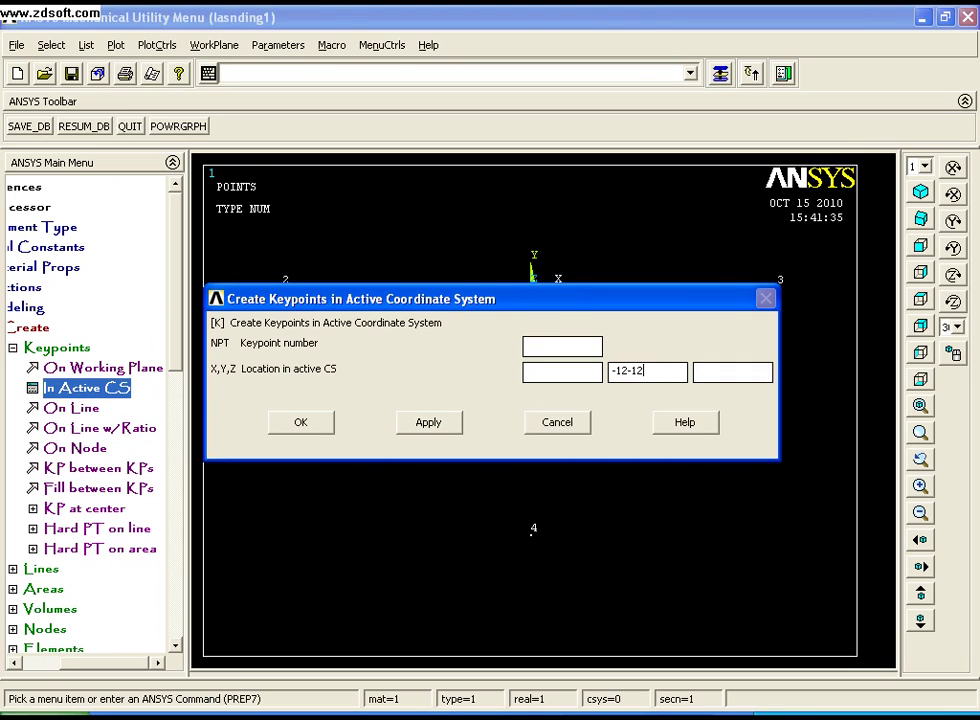
click(455, 430)
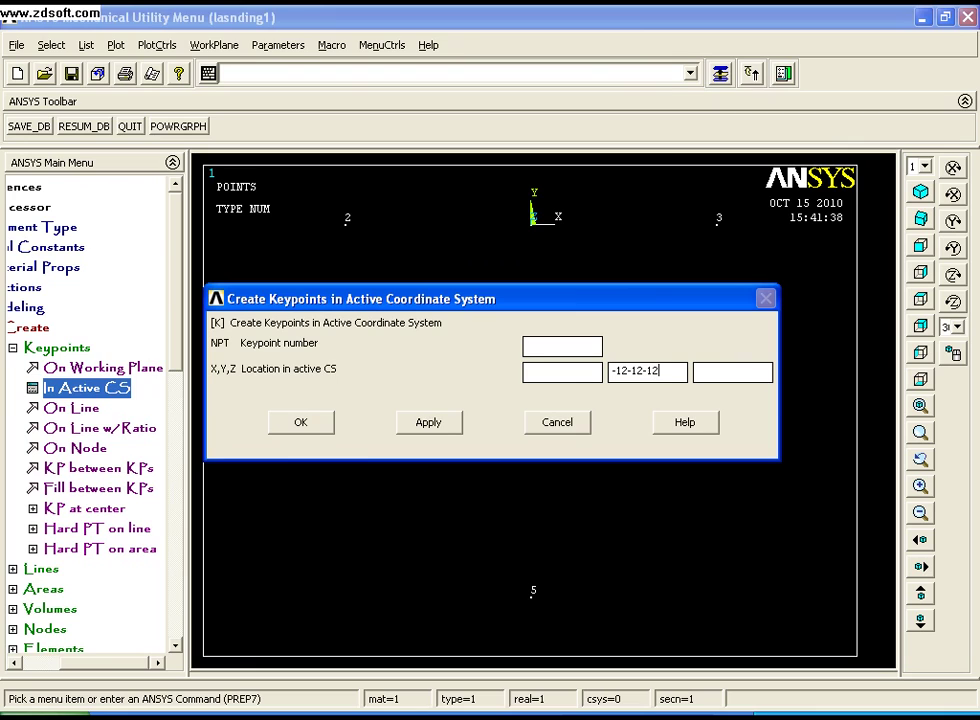
click(306, 424)
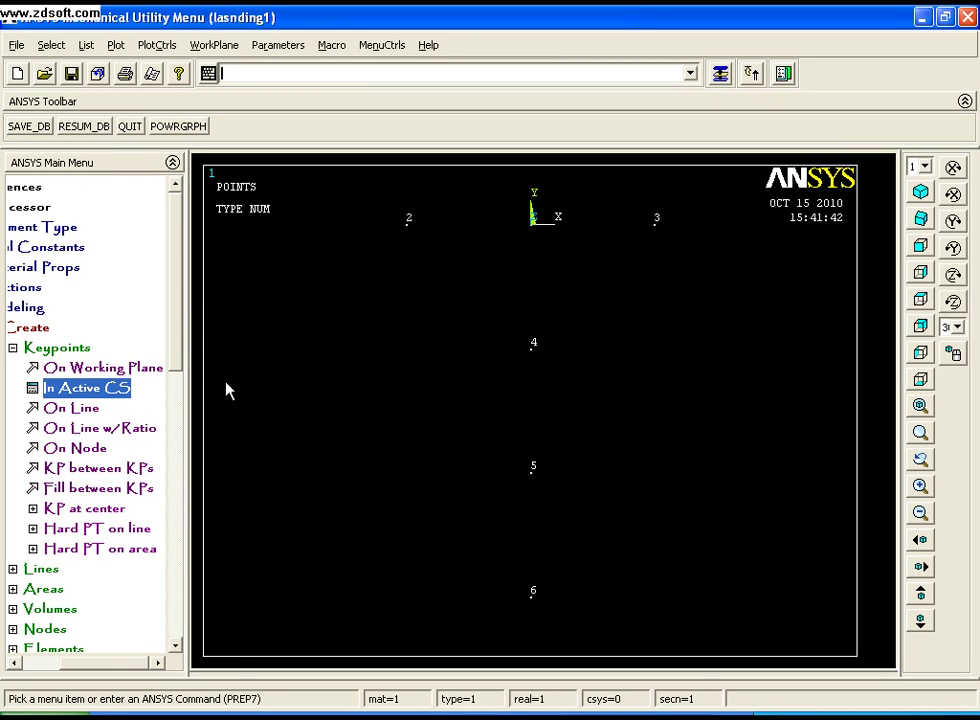
Draw straight lines down the vertical strut from the origin keypoint to 4, from 4 to 5 and from 5 to 6.
click(46, 352)
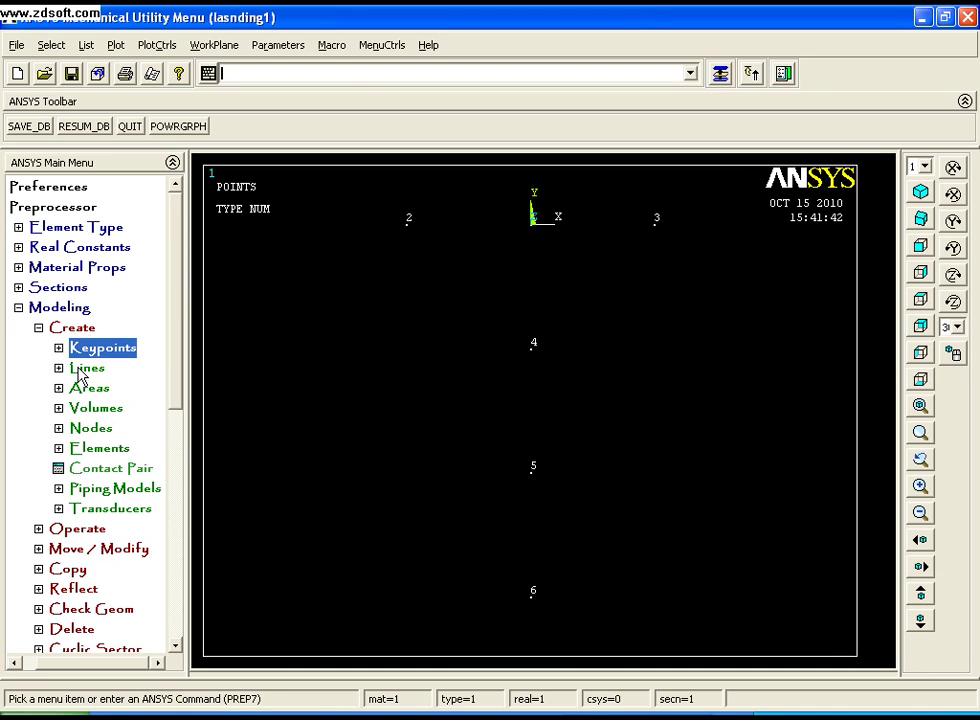
click(80, 372)
click(90, 387)
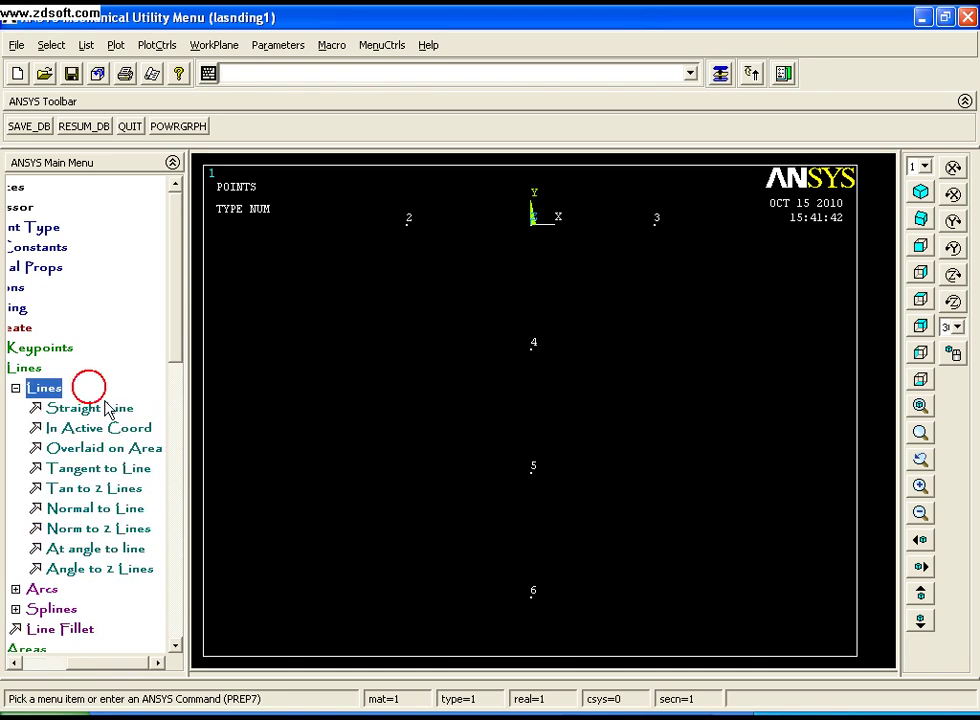
click(92, 408)
click(532, 230)
click(547, 330)
click(557, 345)
click(577, 450)
click(578, 510)
click(567, 577)
Draw the diagonal brace lines between keypoints 2 and 5 and between keypoints 3 and 4, and finish line creation.
click(405, 230)
click(494, 476)
click(680, 232)
click(573, 313)
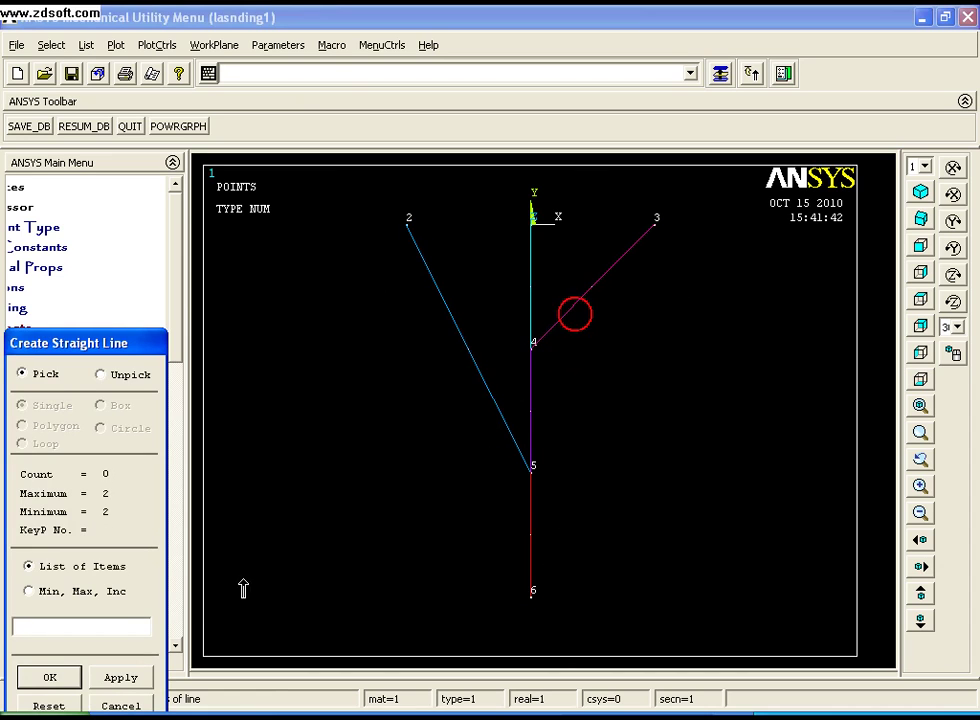
click(50, 678)
Set the MeshTool's global element attributes to type 1 LINK1, material 1, real constant set 1 and section 1.
double_click(44, 387)
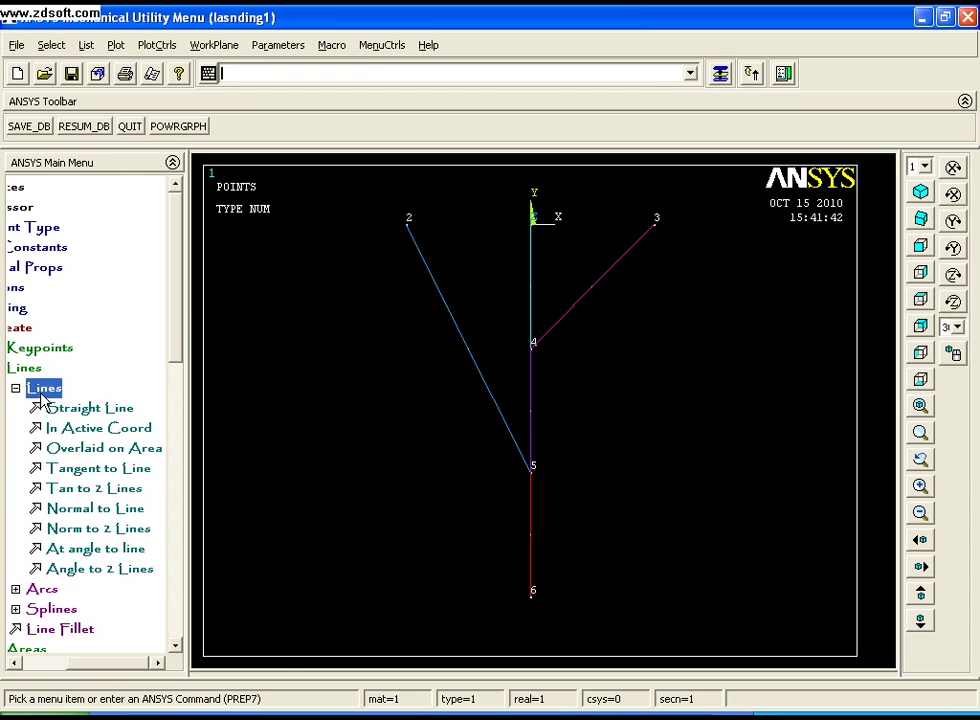
click(58, 368)
click(38, 327)
double_click(65, 308)
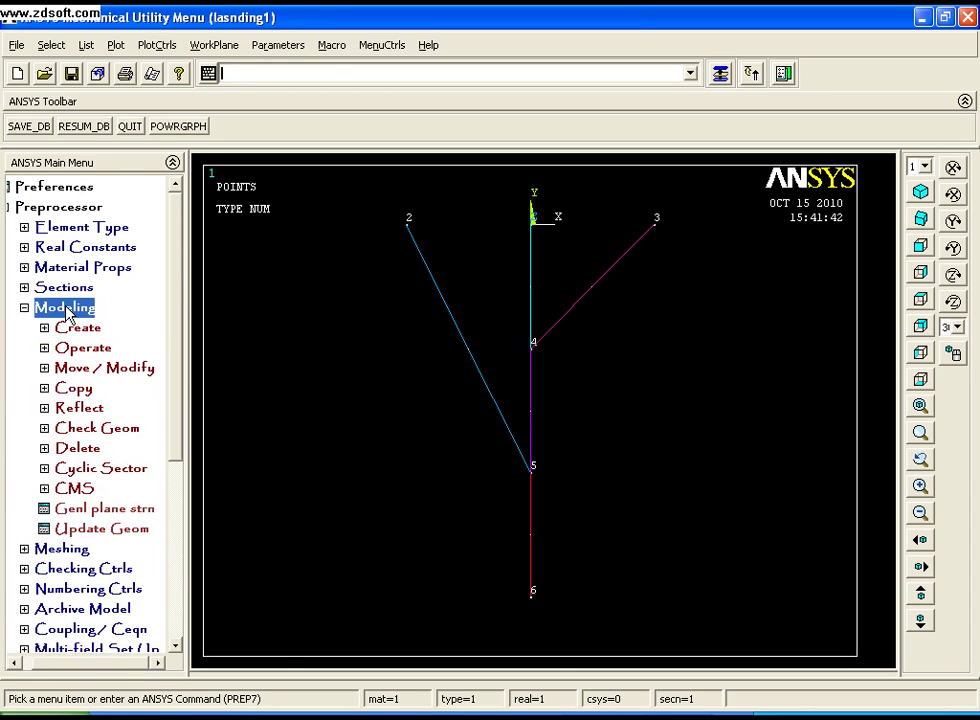
double_click(62, 328)
double_click(82, 368)
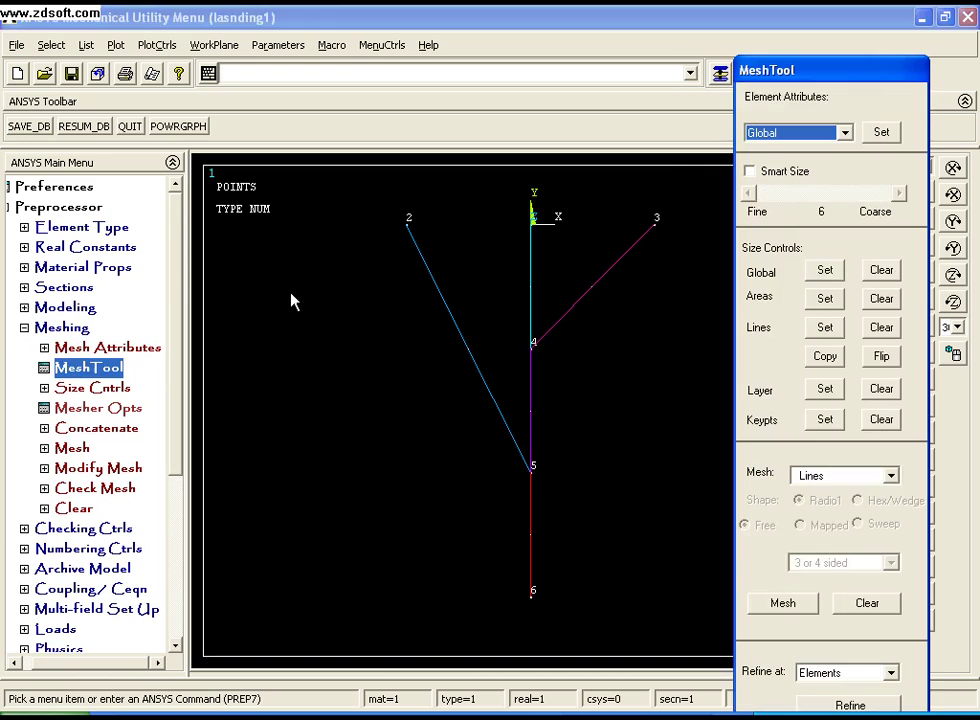
click(881, 133)
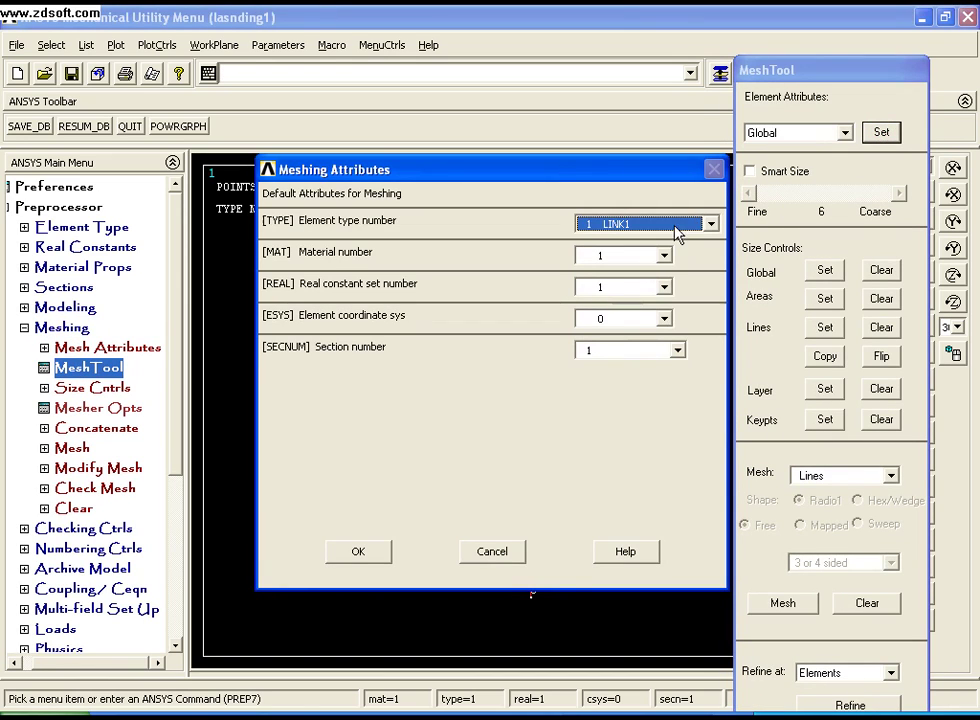
click(512, 552)
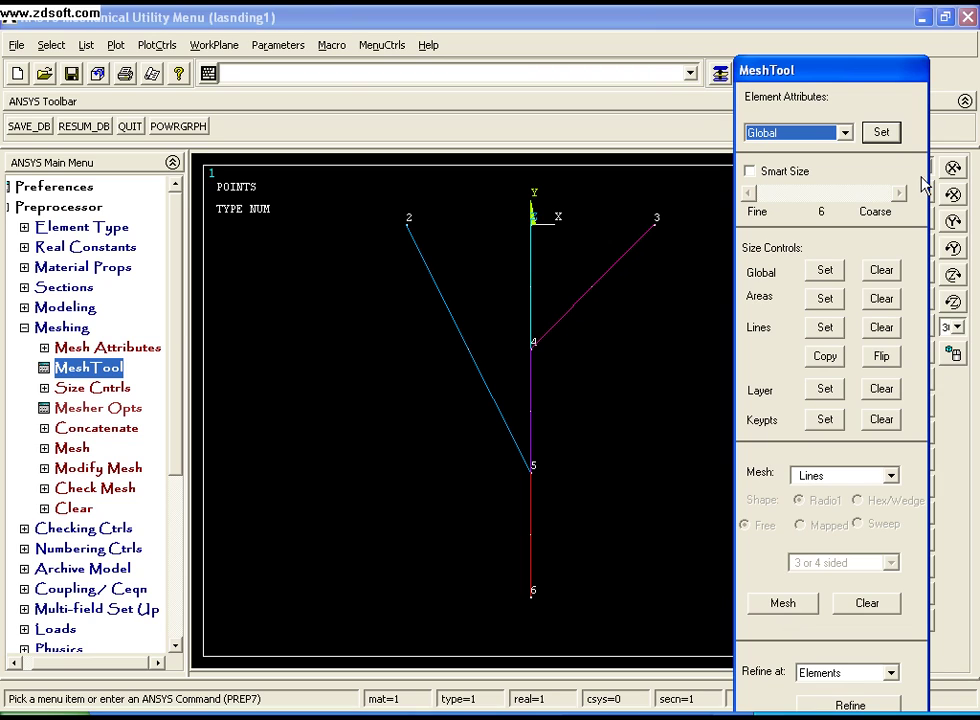
click(882, 132)
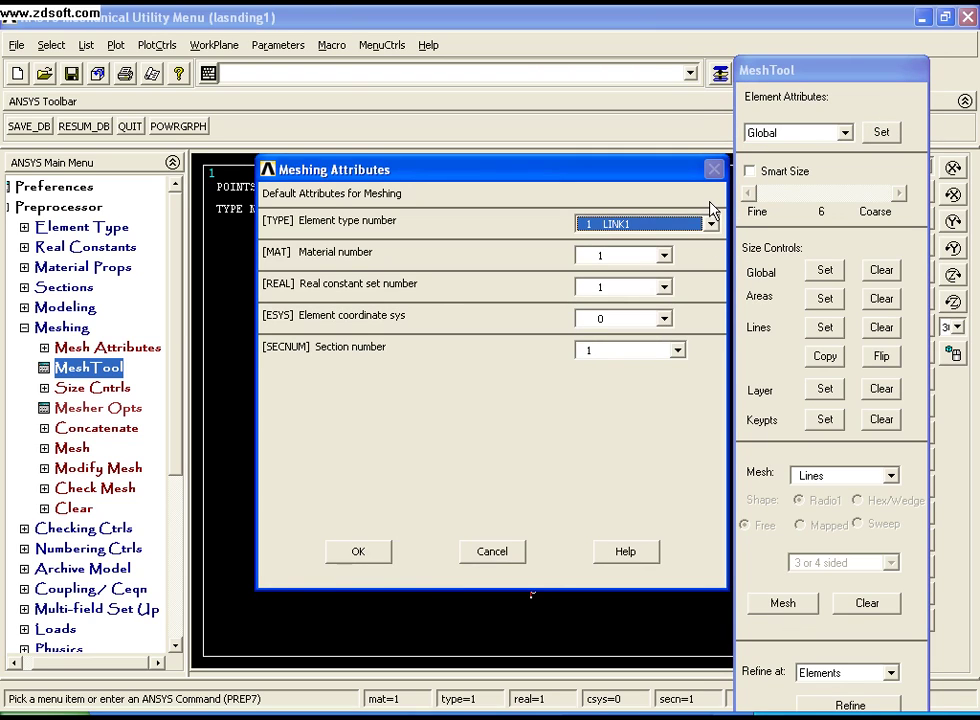
click(711, 223)
click(711, 223)
click(383, 548)
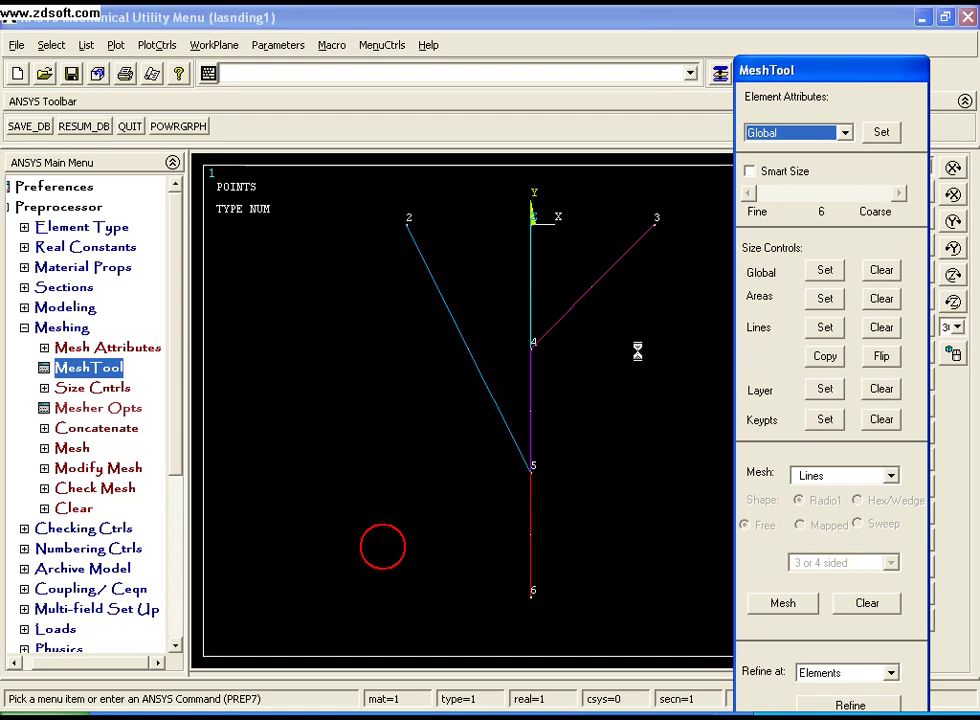
Select the two diagonal brace lines, 3 to 4 and 2 to 5, for the line element size assignment.
click(825, 329)
click(625, 250)
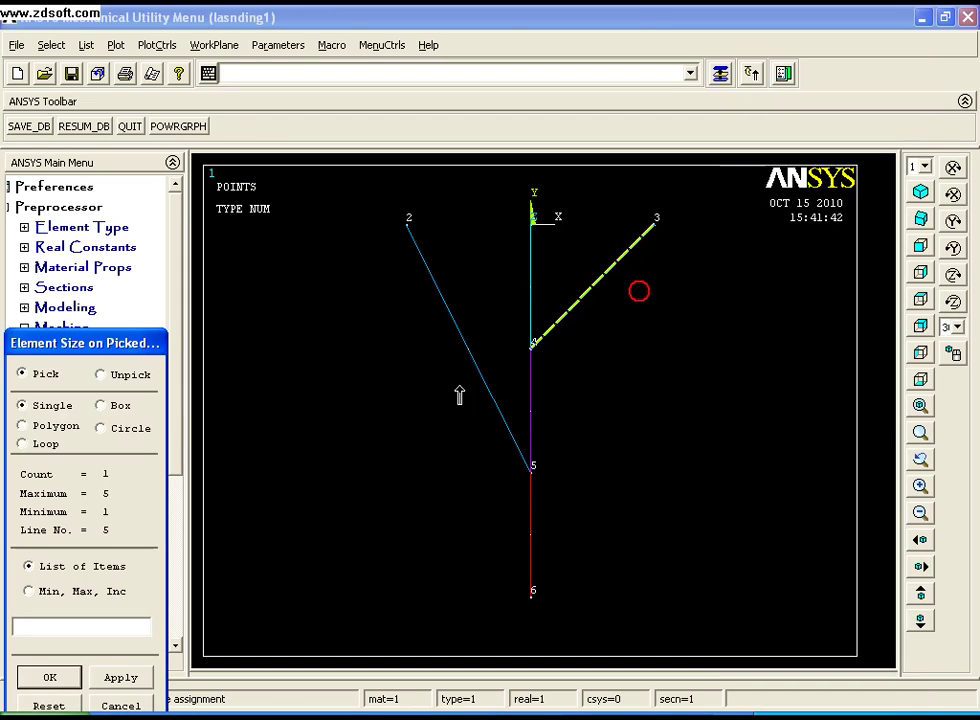
click(465, 335)
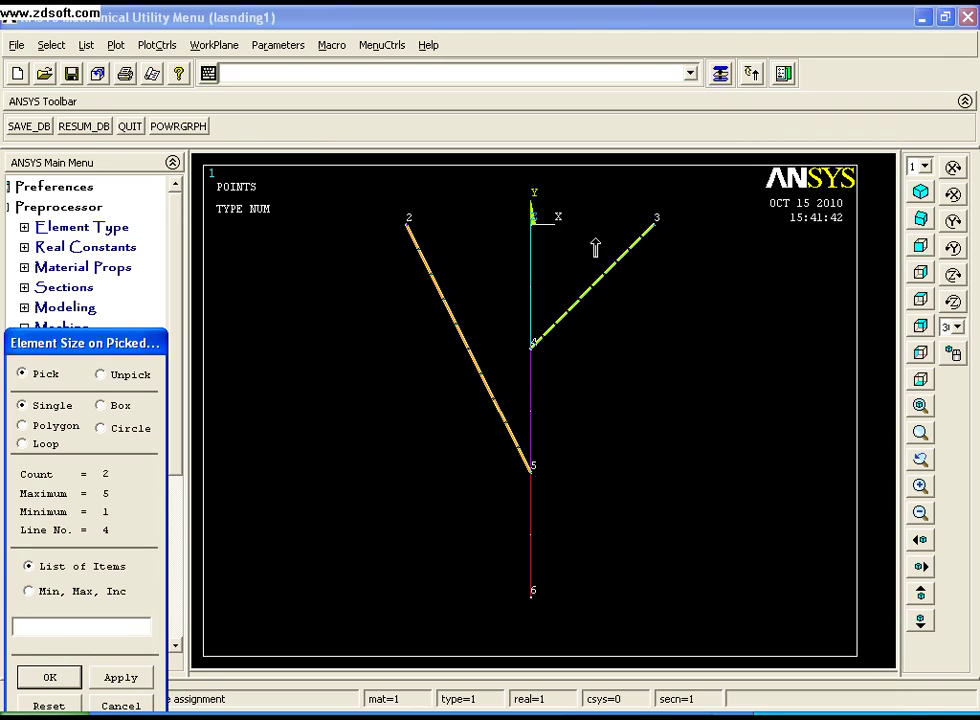
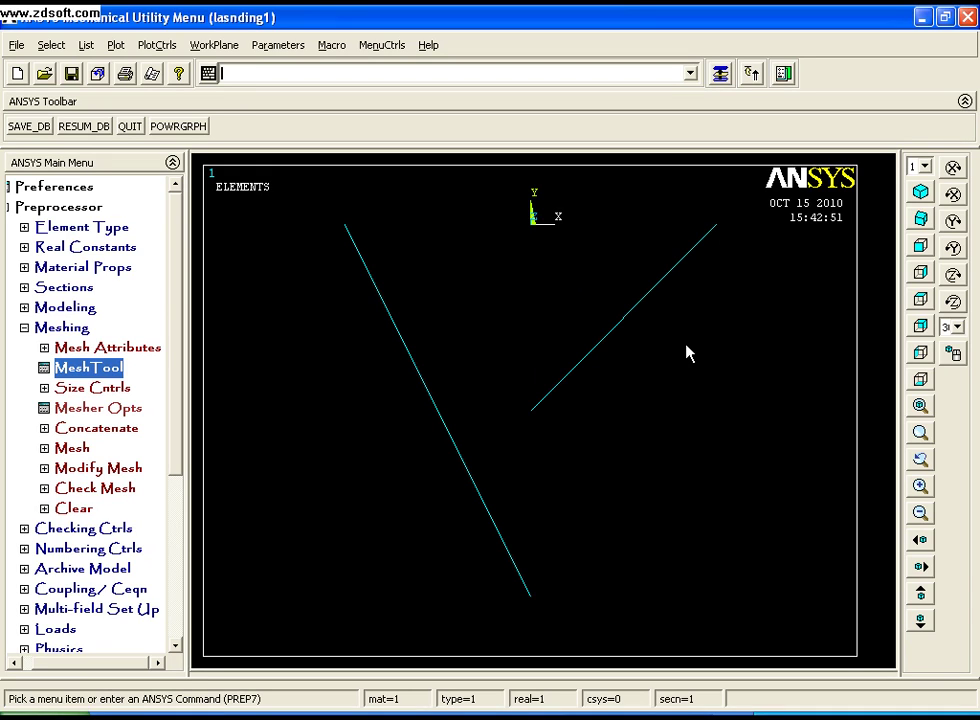
Plot the model's lines and set the MeshTool's global element attributes to element type 2 BEAM188.
click(115, 45)
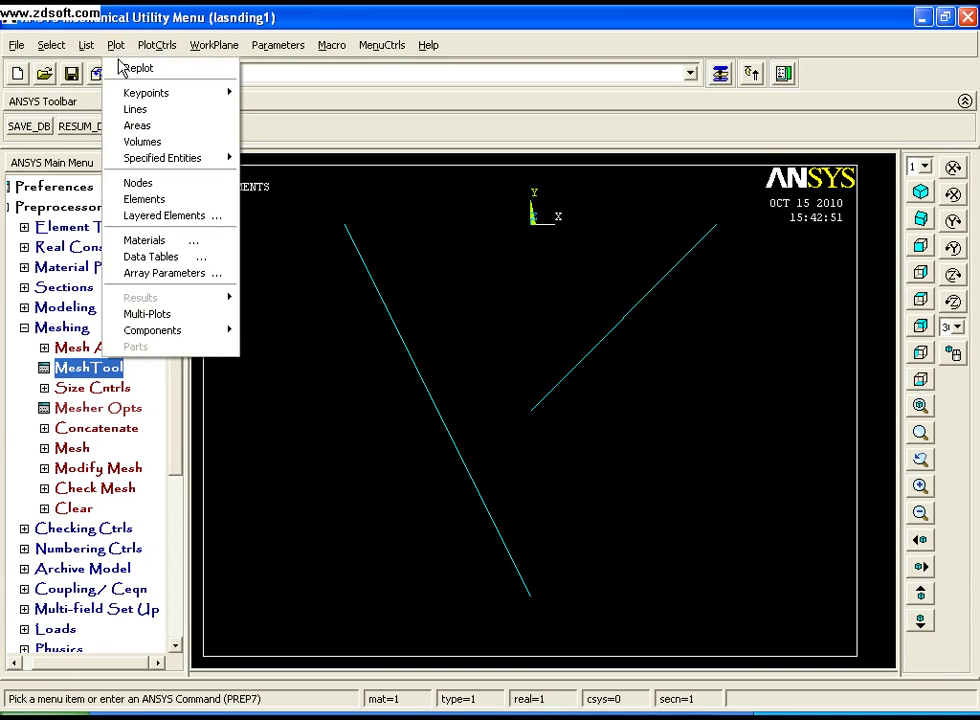
click(133, 109)
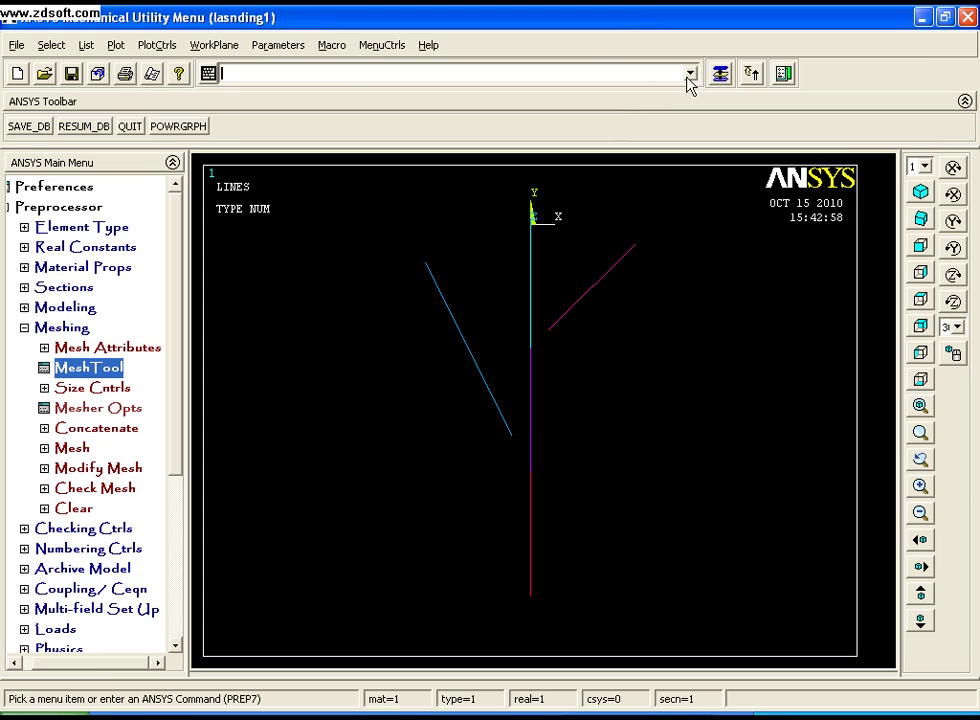
click(720, 74)
click(880, 132)
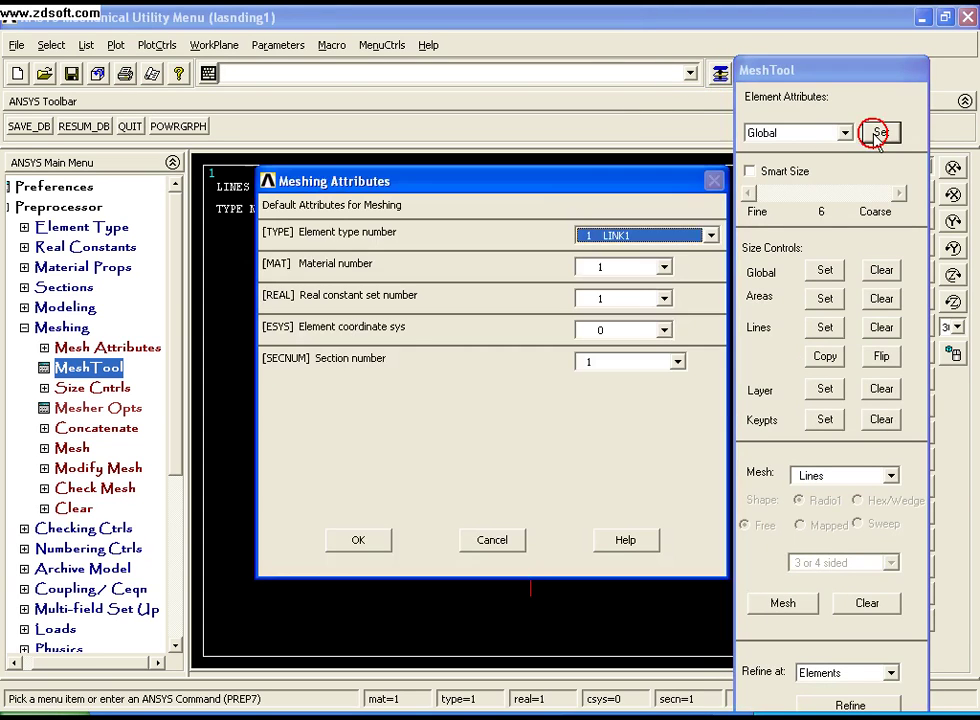
click(711, 236)
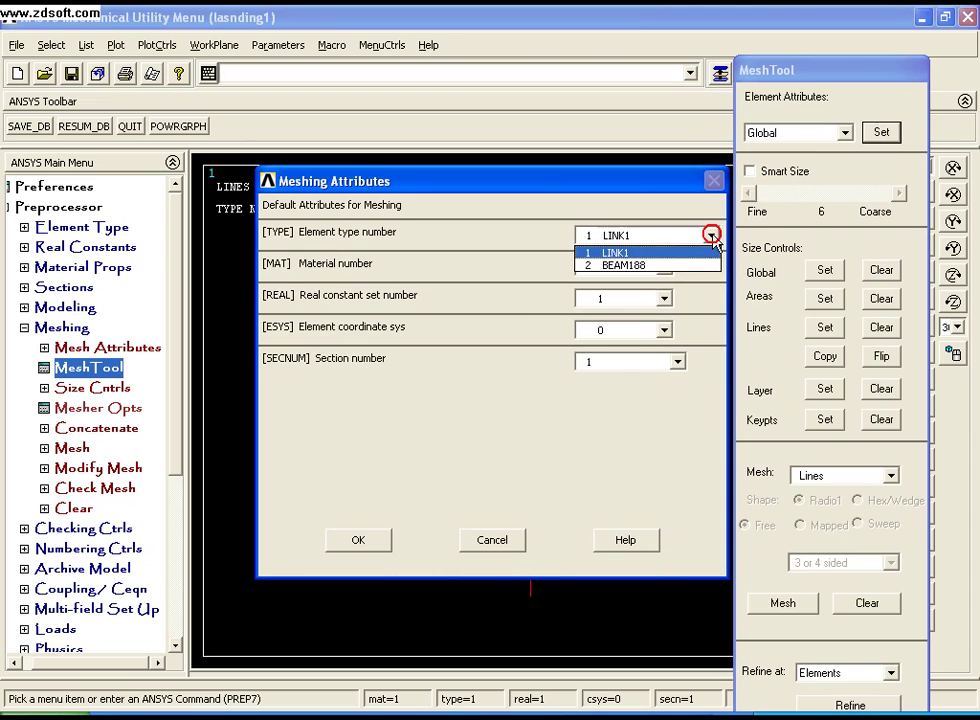
click(660, 267)
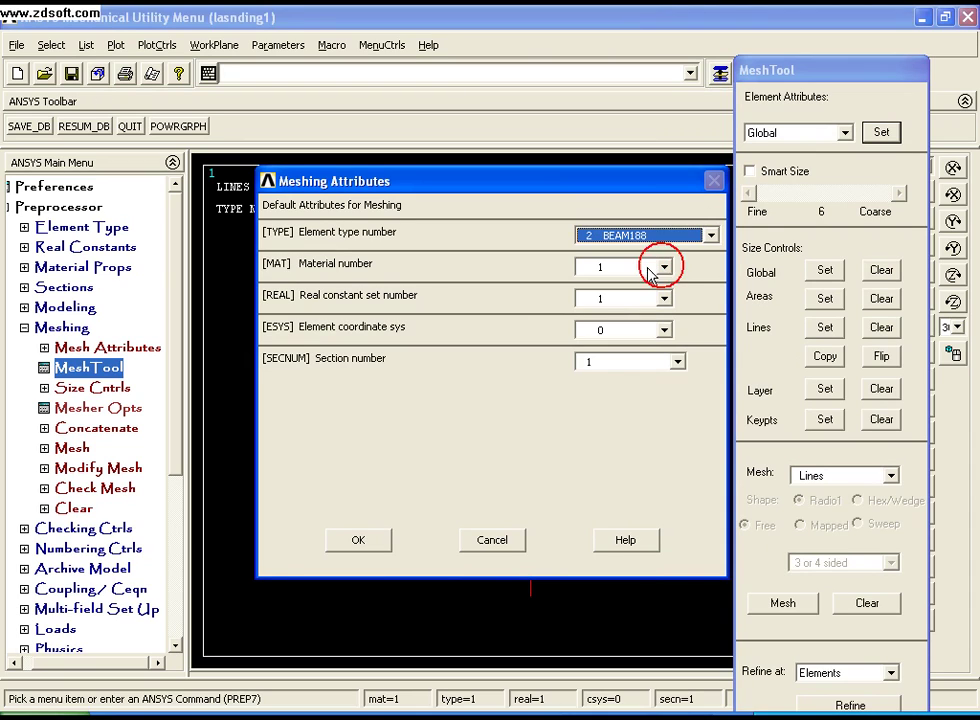
click(368, 540)
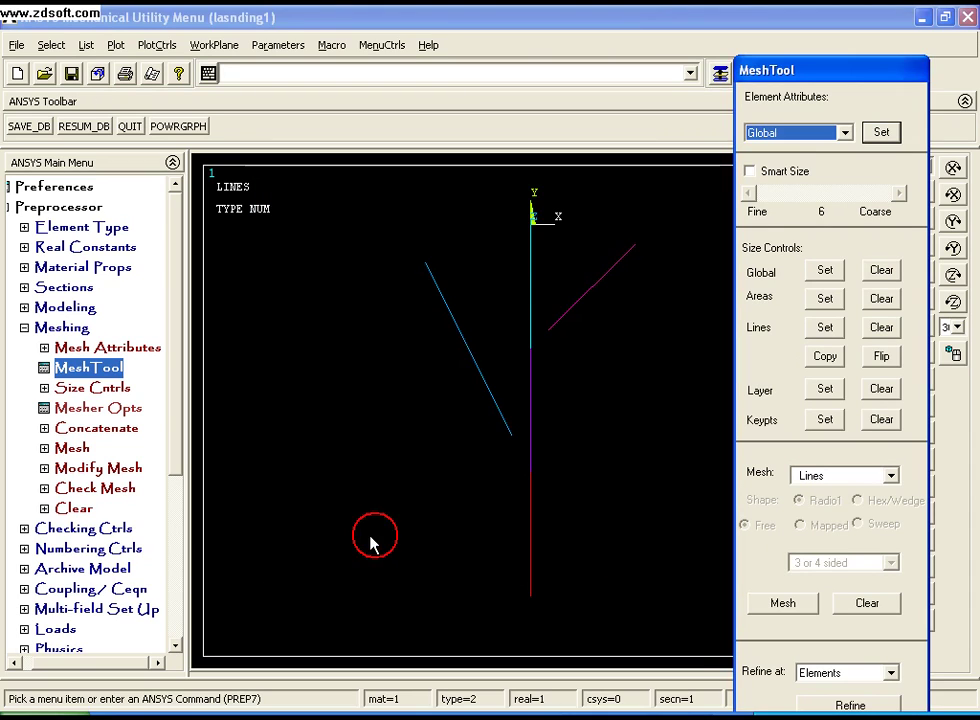
Assign the line element size to the three vertical strut lines, clearing the single element division.
click(825, 330)
click(532, 269)
click(540, 374)
click(529, 488)
click(63, 675)
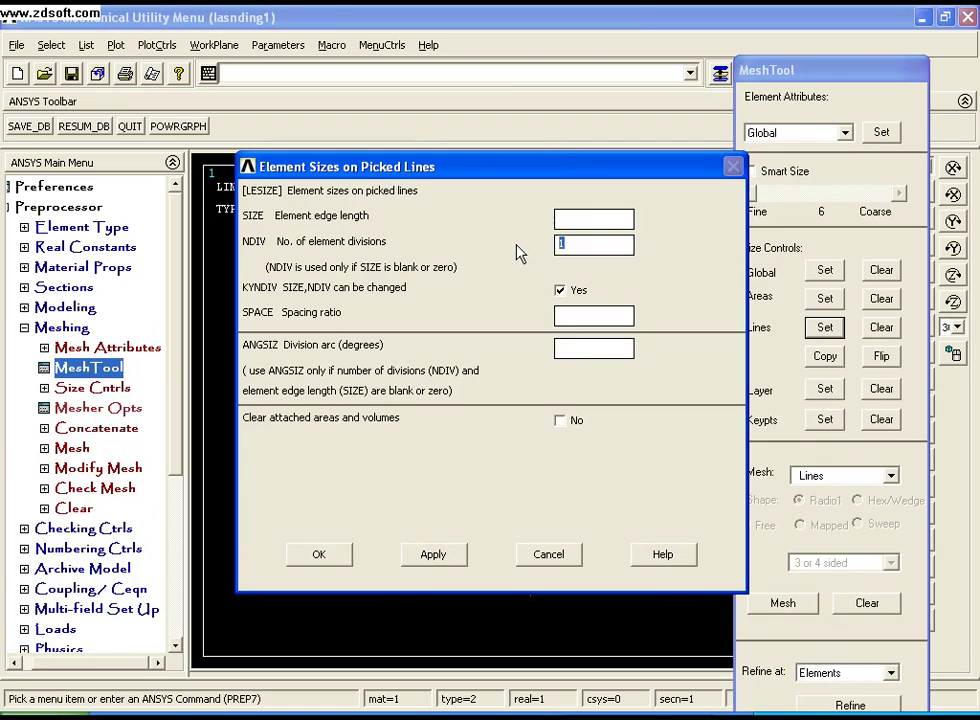
key(BackSpace)
click(339, 558)
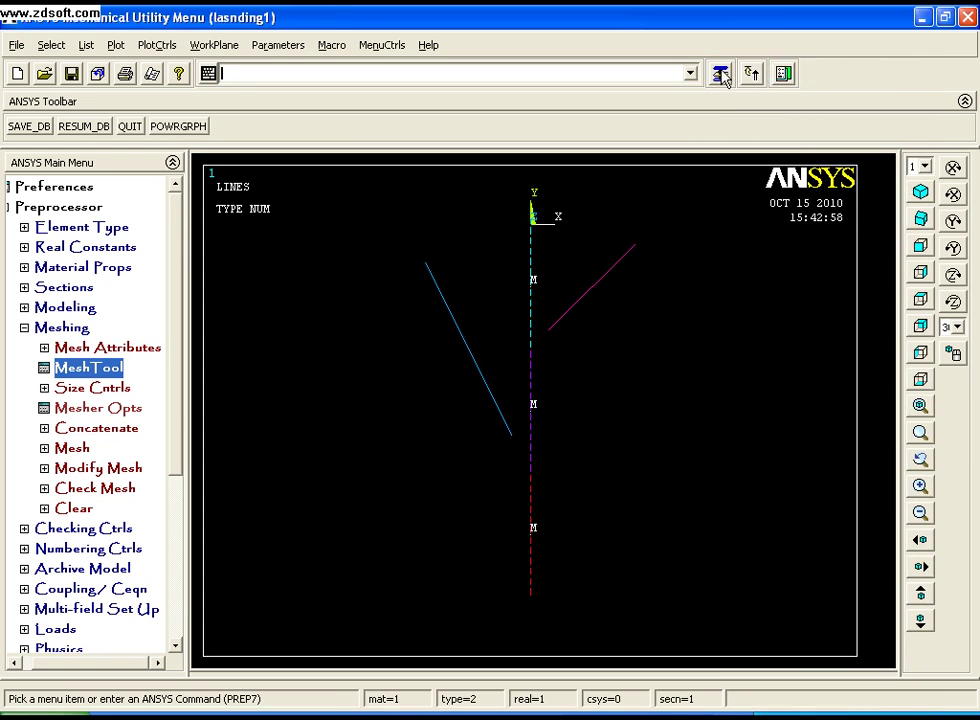
Mesh the three vertical strut lines with the beam elements.
click(720, 73)
click(770, 603)
click(570, 268)
right_click(570, 264)
click(571, 262)
right_click(553, 262)
click(535, 268)
click(536, 386)
click(530, 486)
click(49, 677)
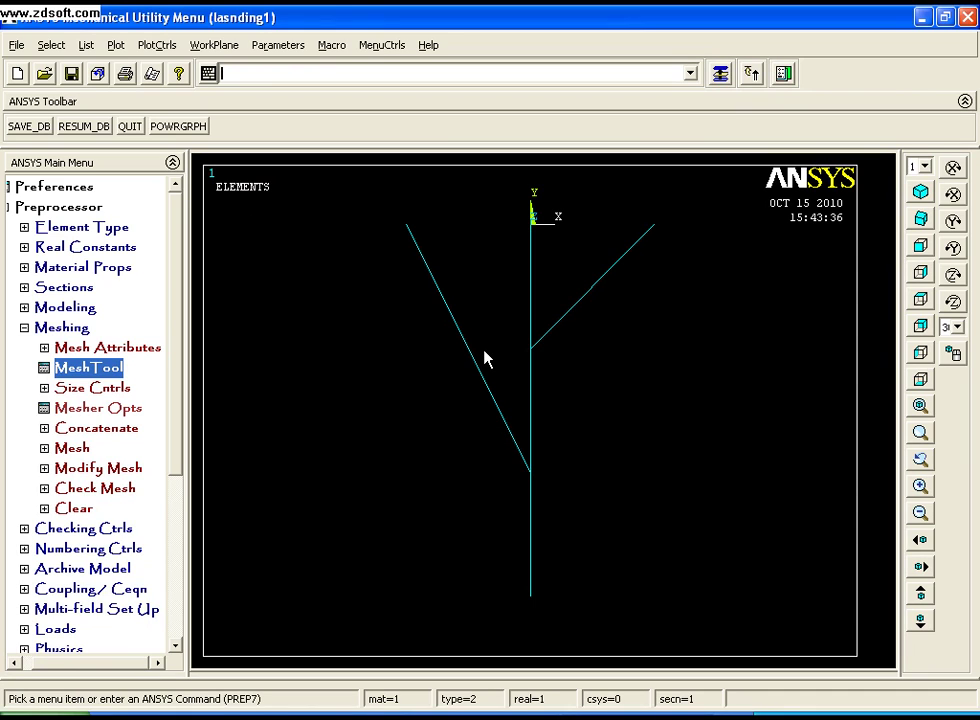
Enable display of element shapes based on real constant descriptions and examine the meshed strut and brace joints up close.
click(157, 45)
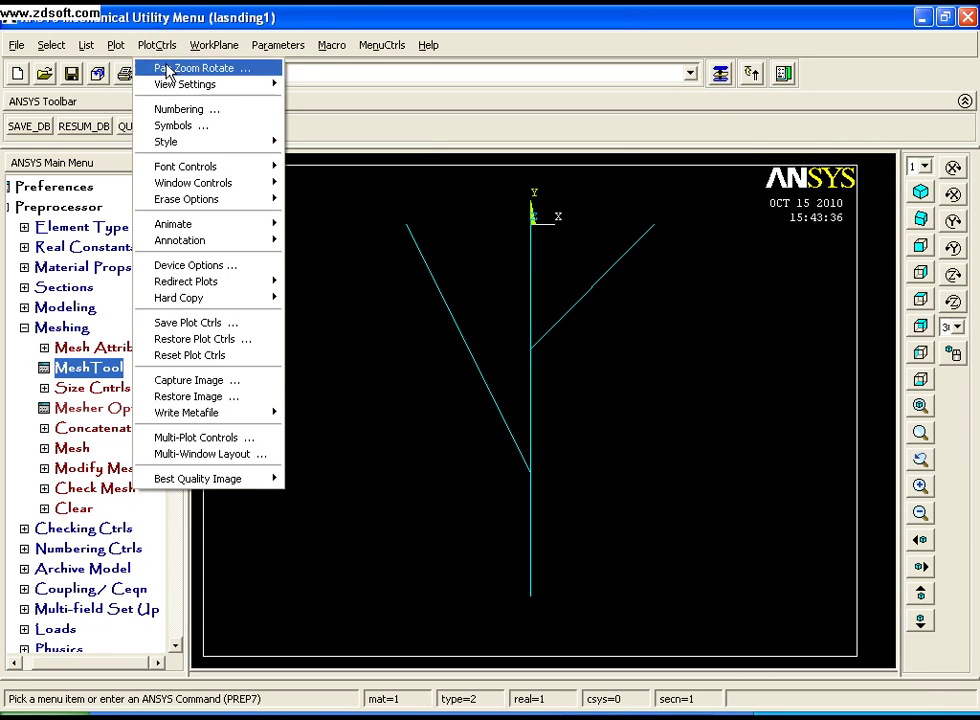
click(182, 141)
click(320, 162)
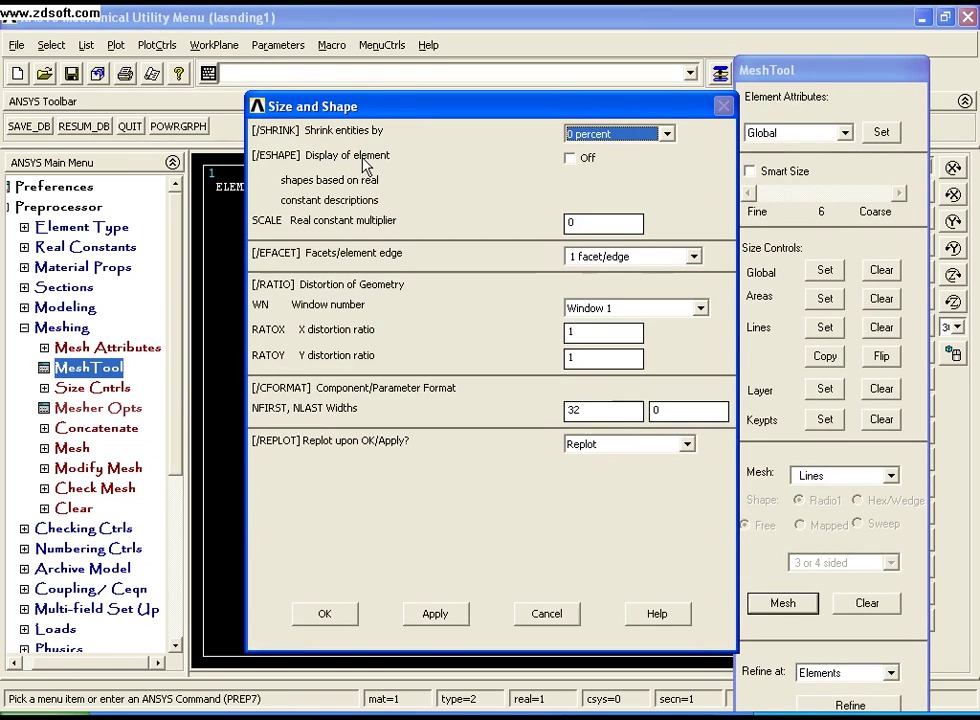
click(570, 158)
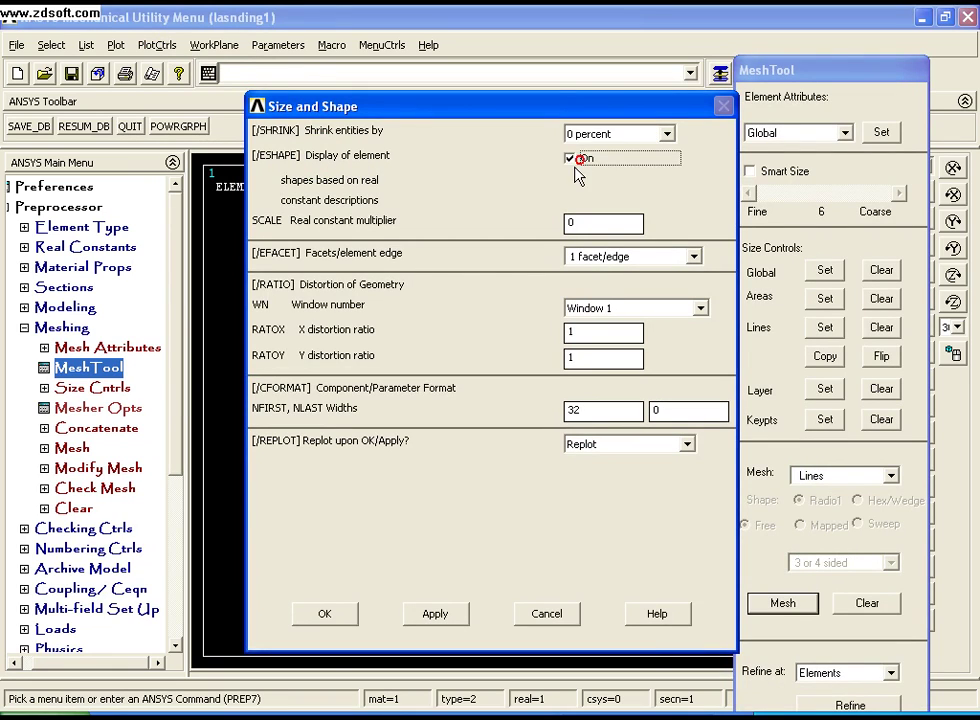
click(324, 612)
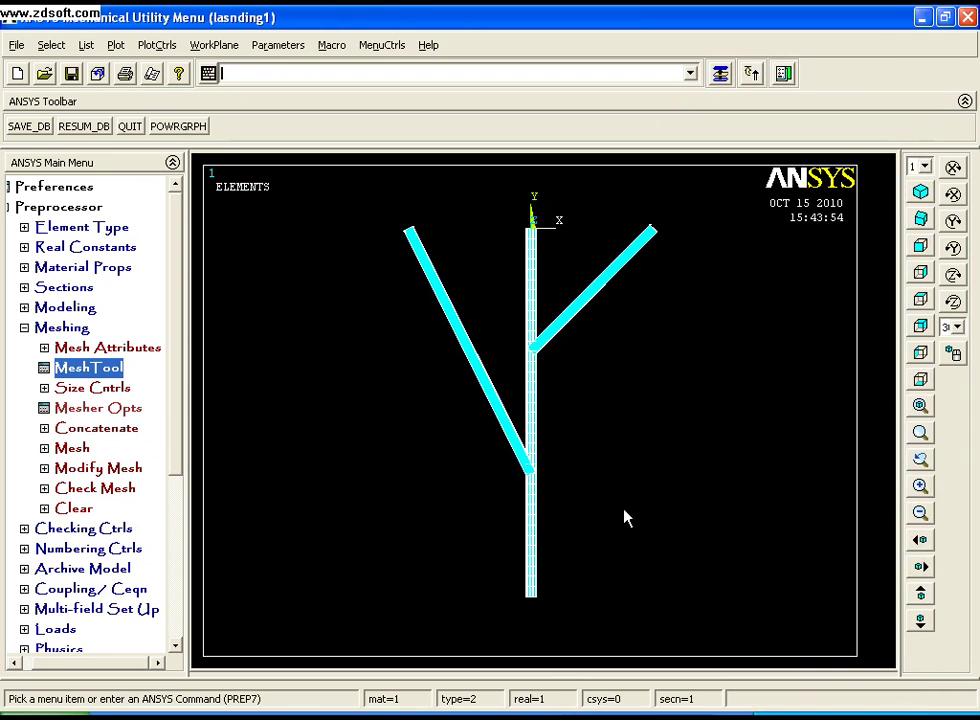
click(920, 432)
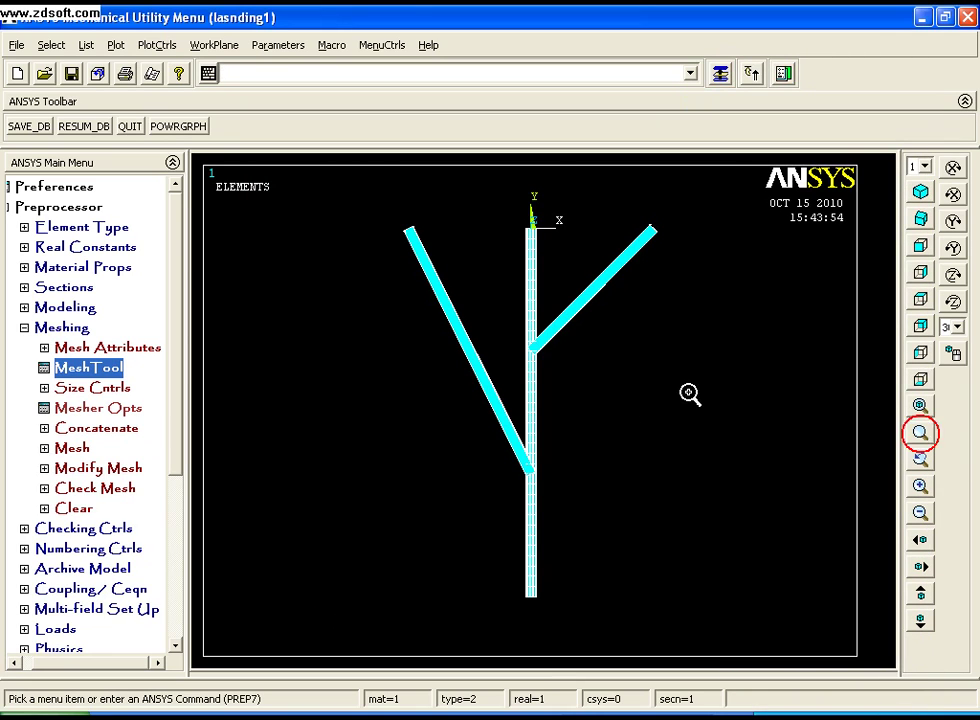
click(545, 390)
click(530, 283)
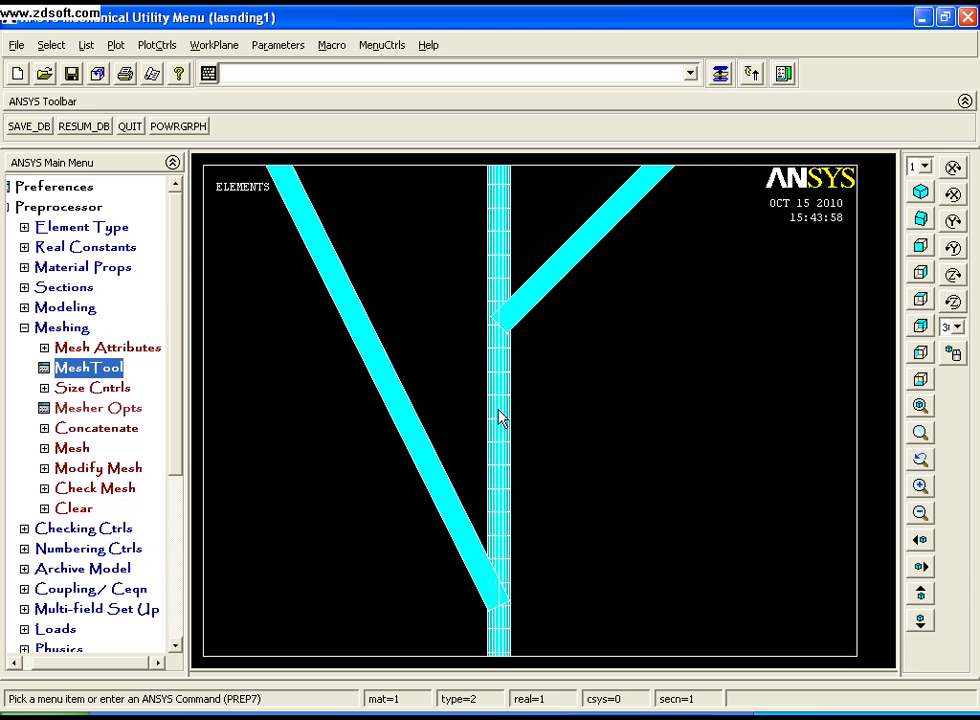
click(920, 406)
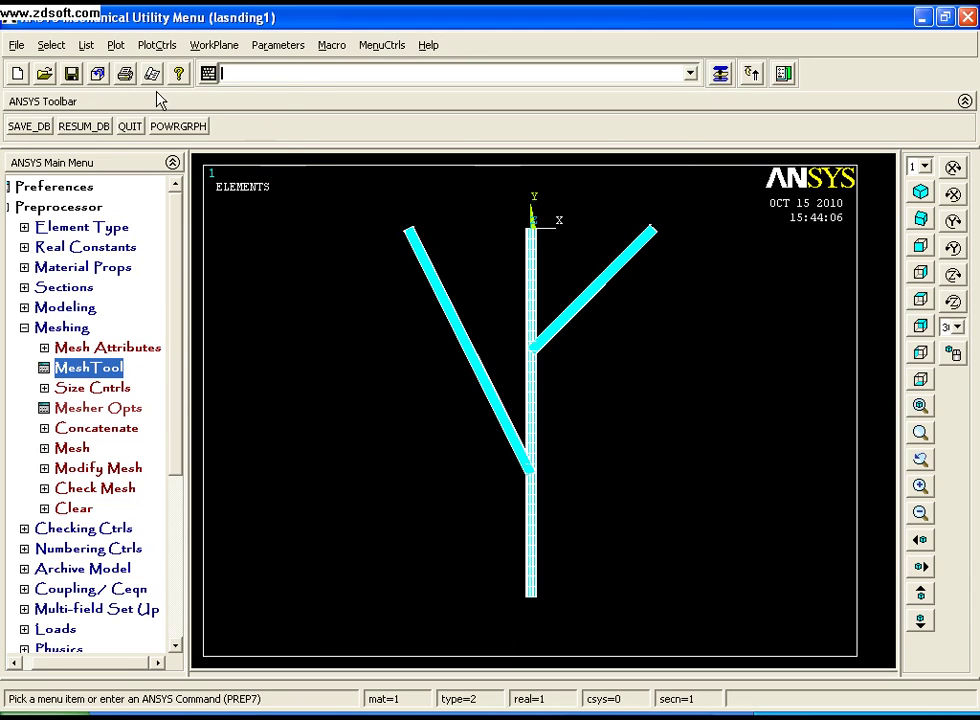
Turn off the display of element shapes based on real constant descriptions.
click(152, 45)
mouse_move(166, 141)
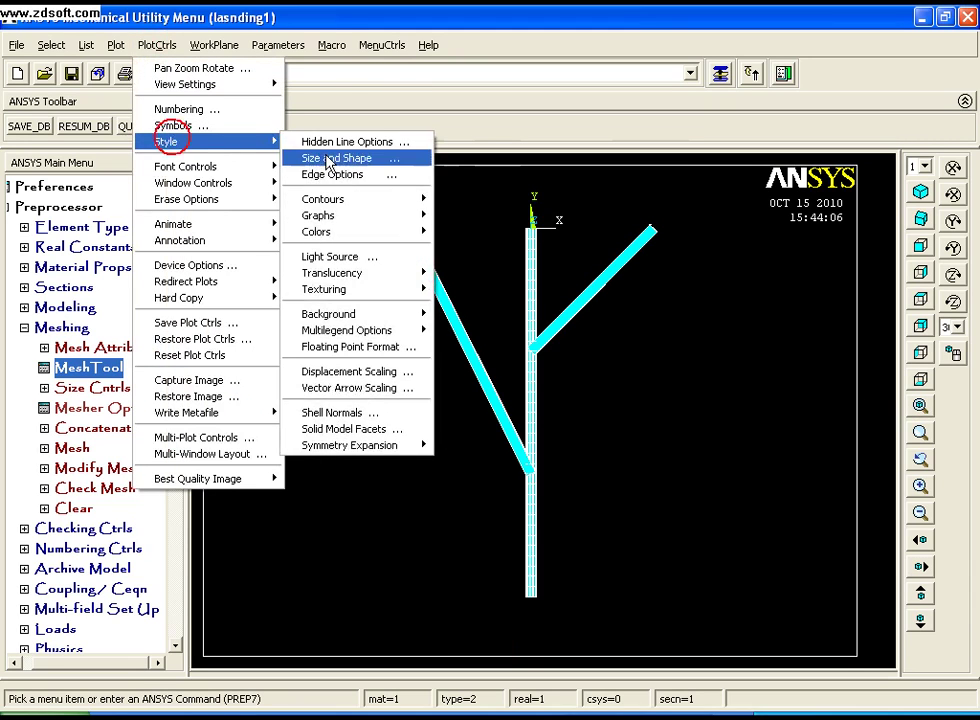
click(321, 155)
click(586, 157)
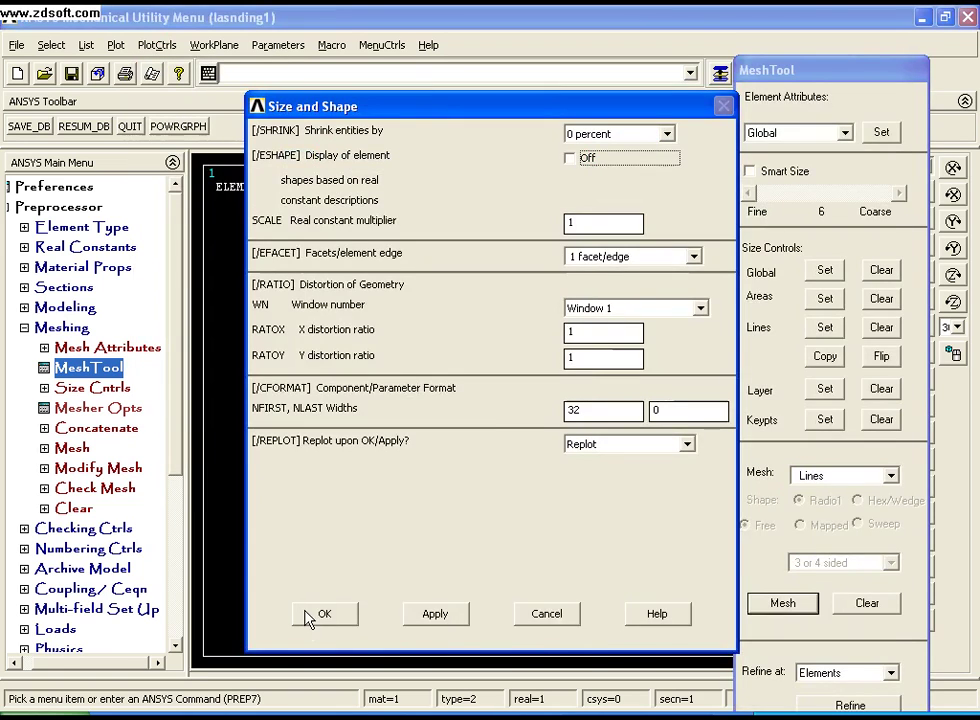
click(318, 613)
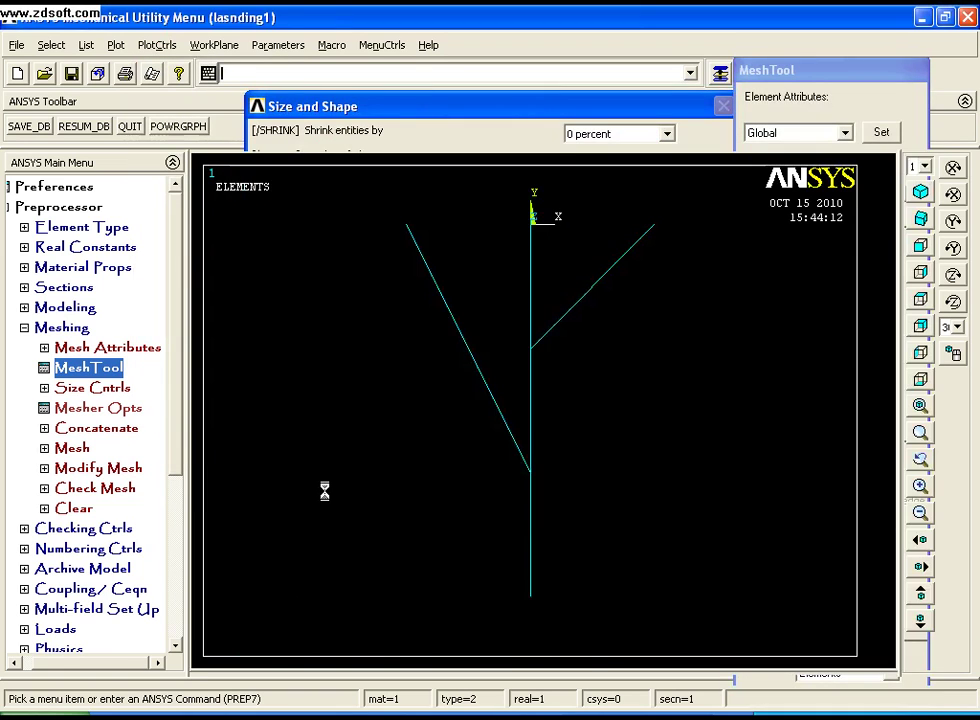
Start a structural displacement constraint on the keypoints at the upper ends of the two diagonal braces.
click(58, 327)
click(52, 449)
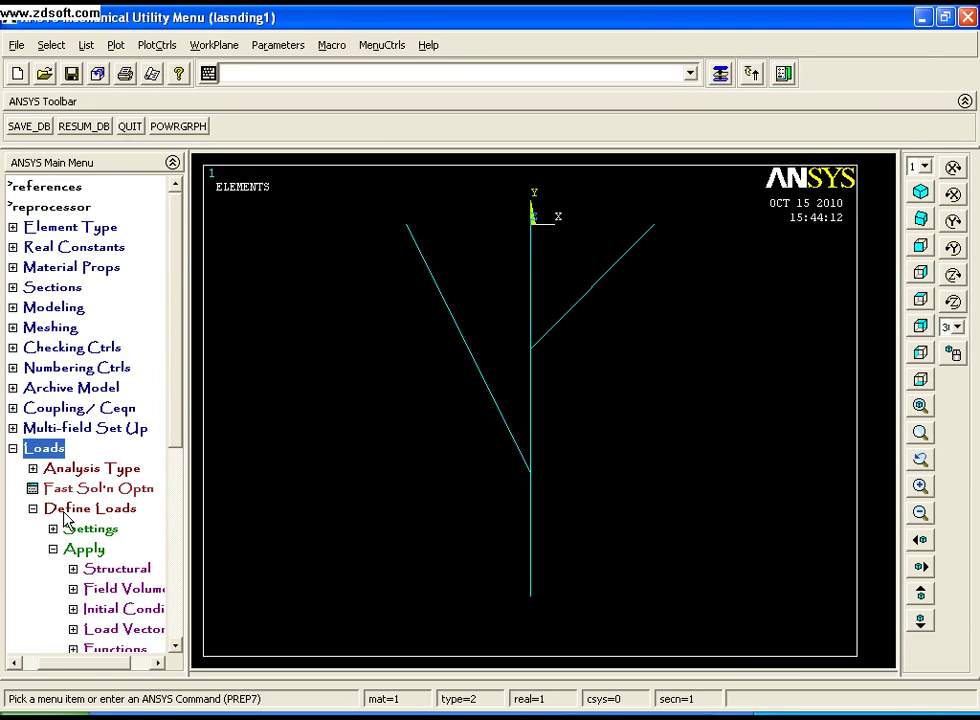
click(110, 568)
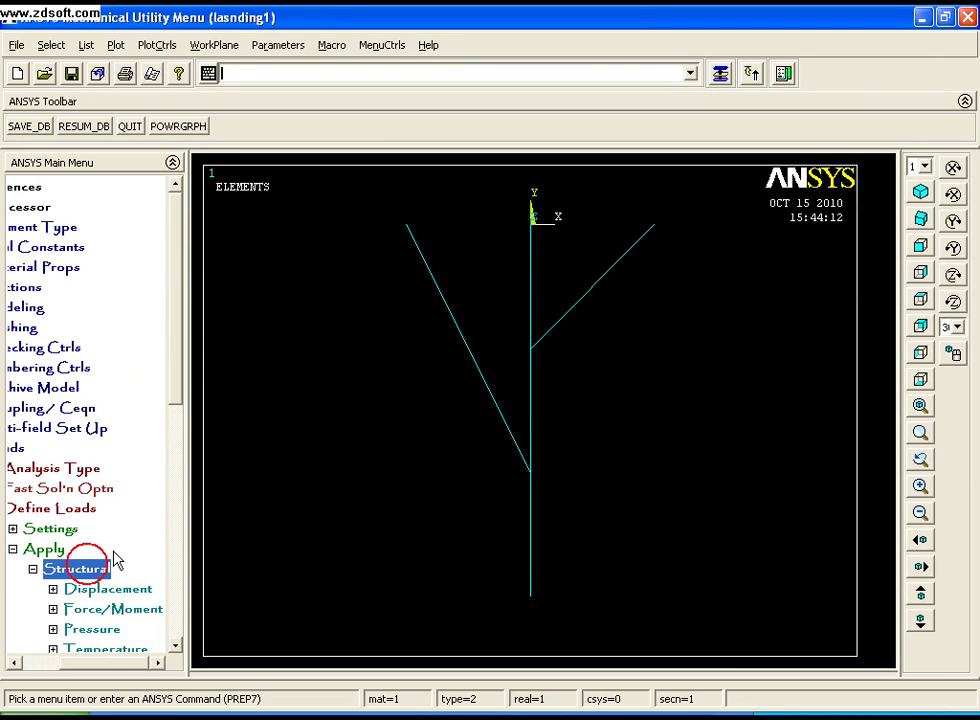
click(86, 610)
click(175, 646)
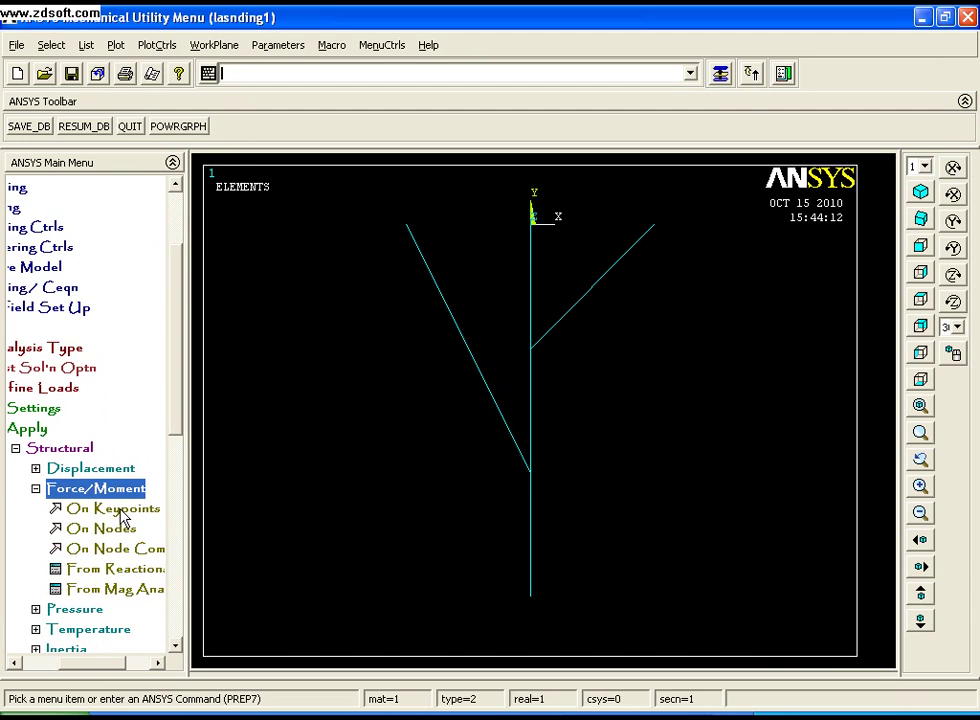
click(112, 472)
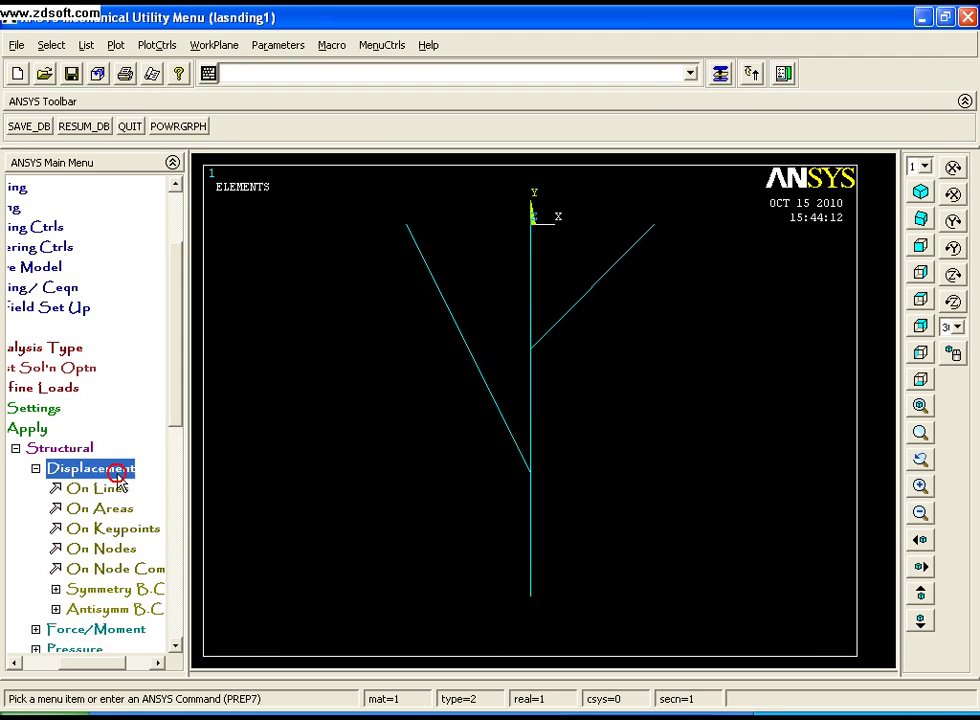
click(100, 538)
click(406, 226)
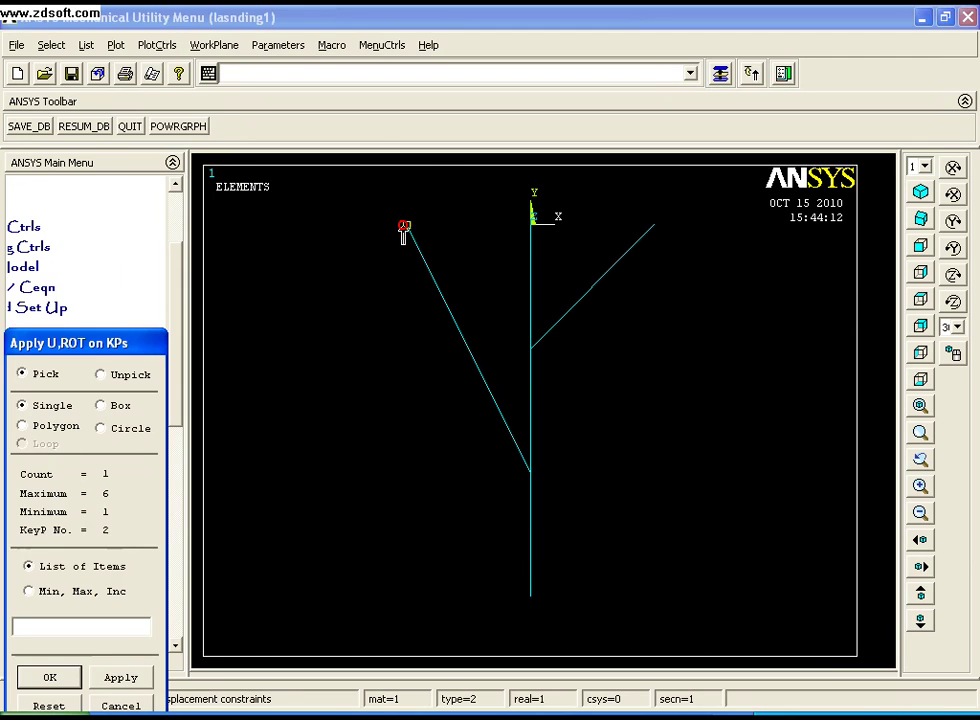
click(657, 221)
click(49, 677)
Constrain UX, UY, UZ, ROTX and ROTY at the two upper brace keypoints, leaving the constant displacement value blank.
click(588, 289)
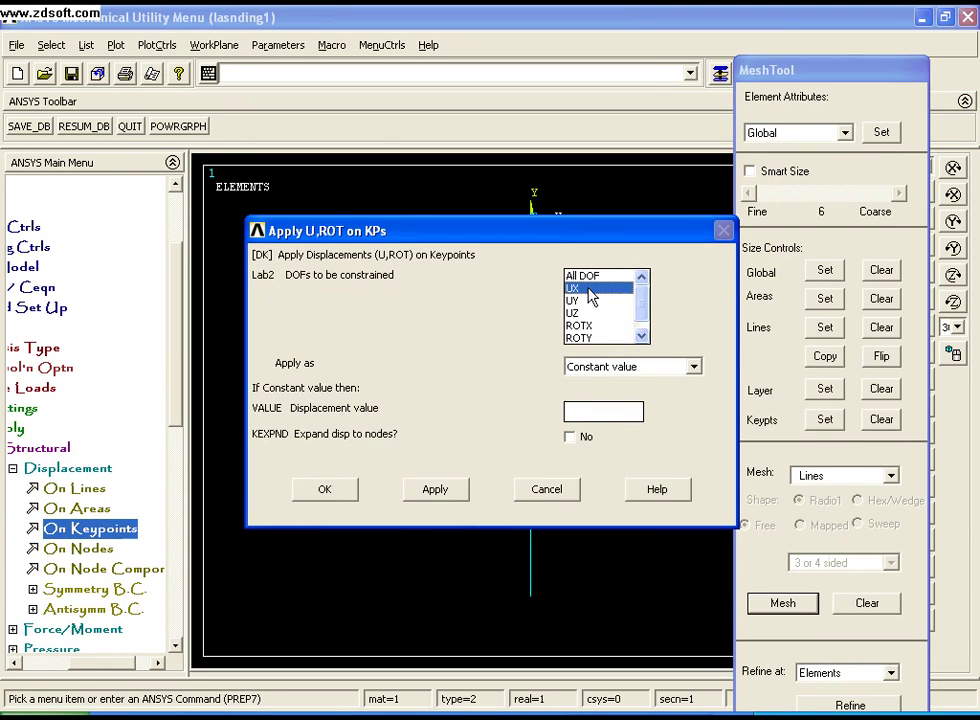
click(585, 300)
click(585, 313)
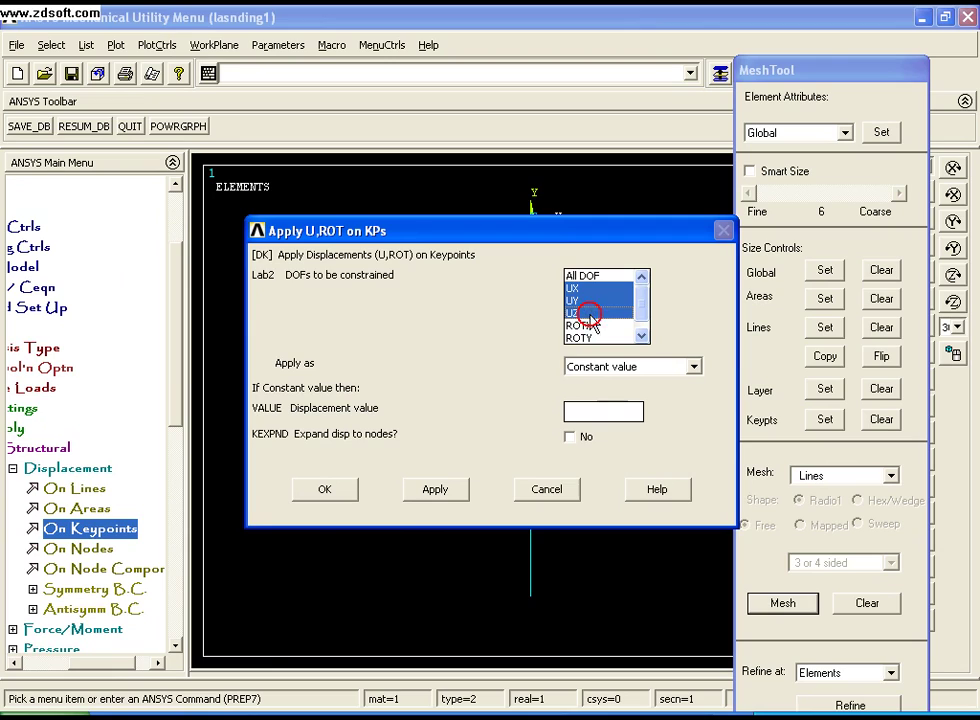
click(600, 326)
click(641, 336)
click(605, 325)
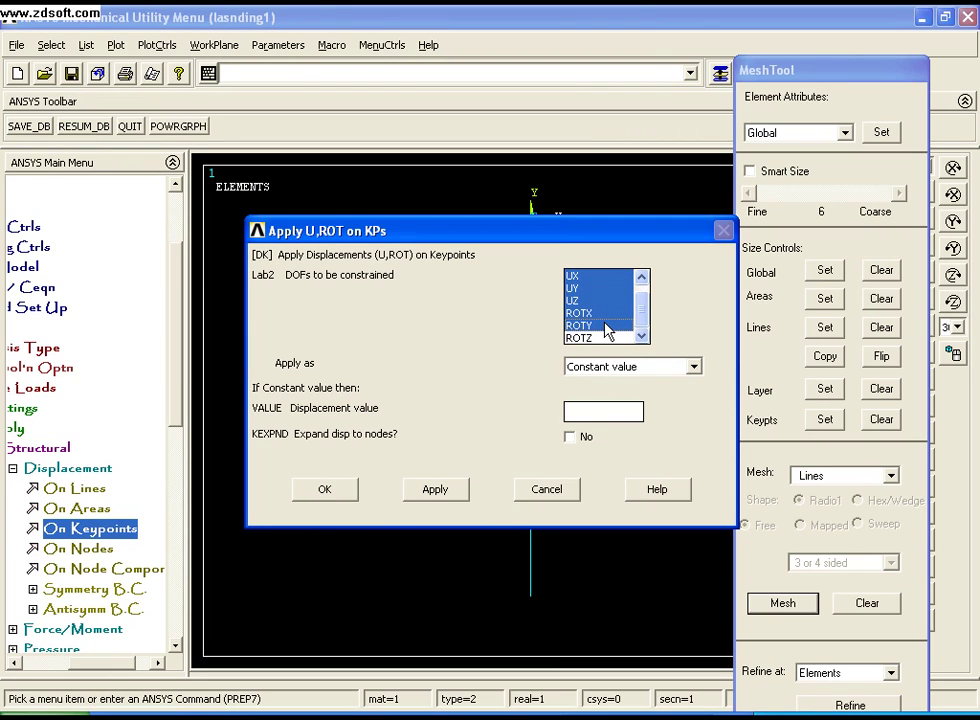
click(337, 488)
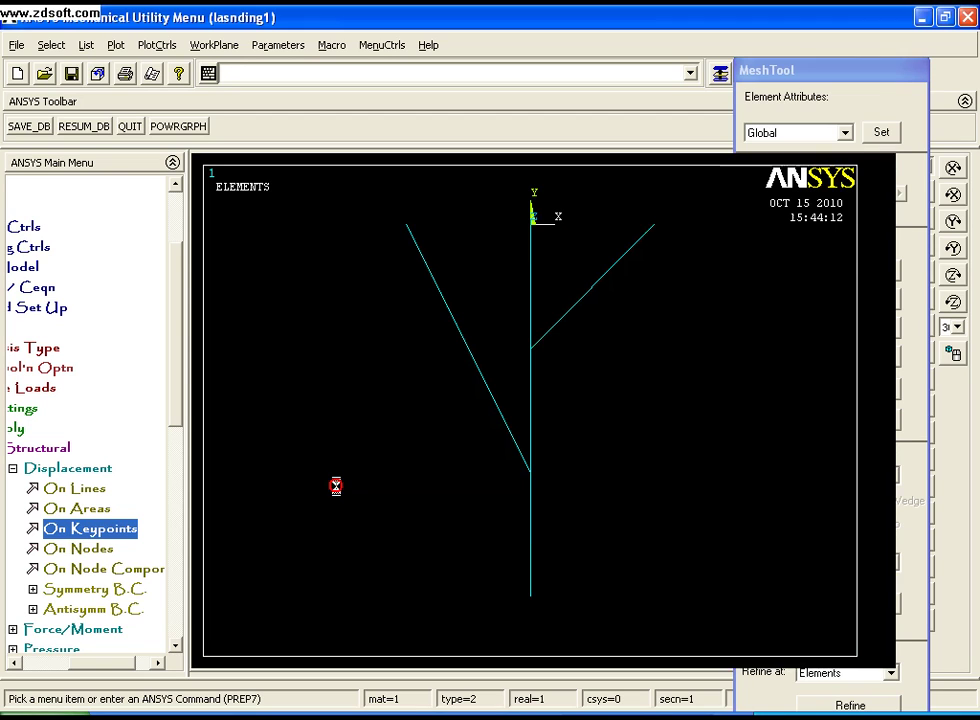
Constrain only UX and UZ at the origin keypoint on top of the vertical strut, leaving the displacement value blank.
click(112, 532)
click(531, 223)
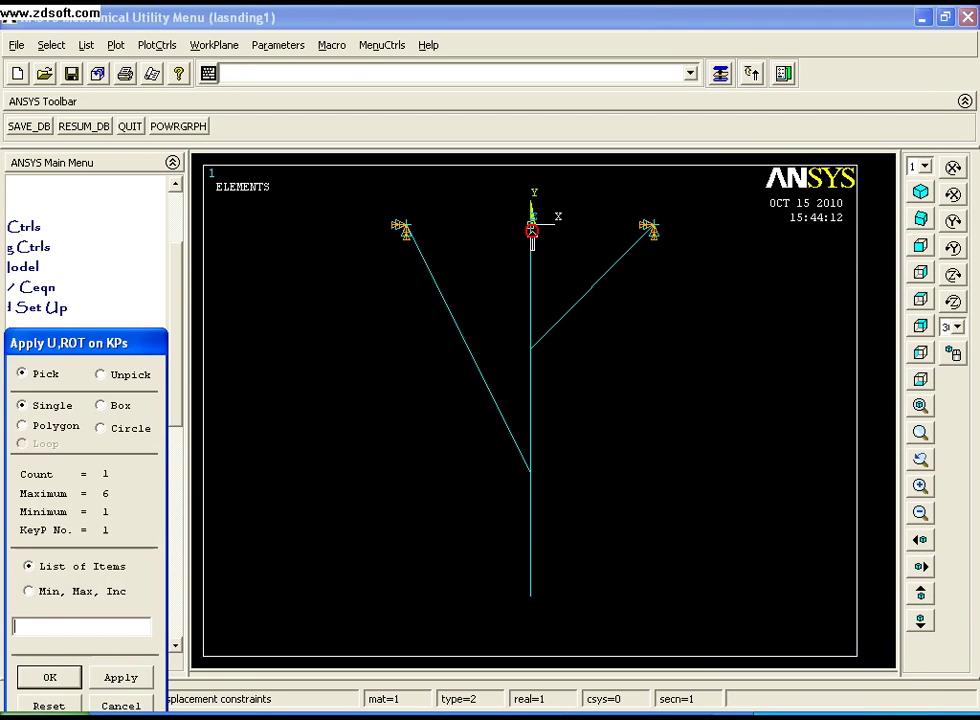
click(58, 677)
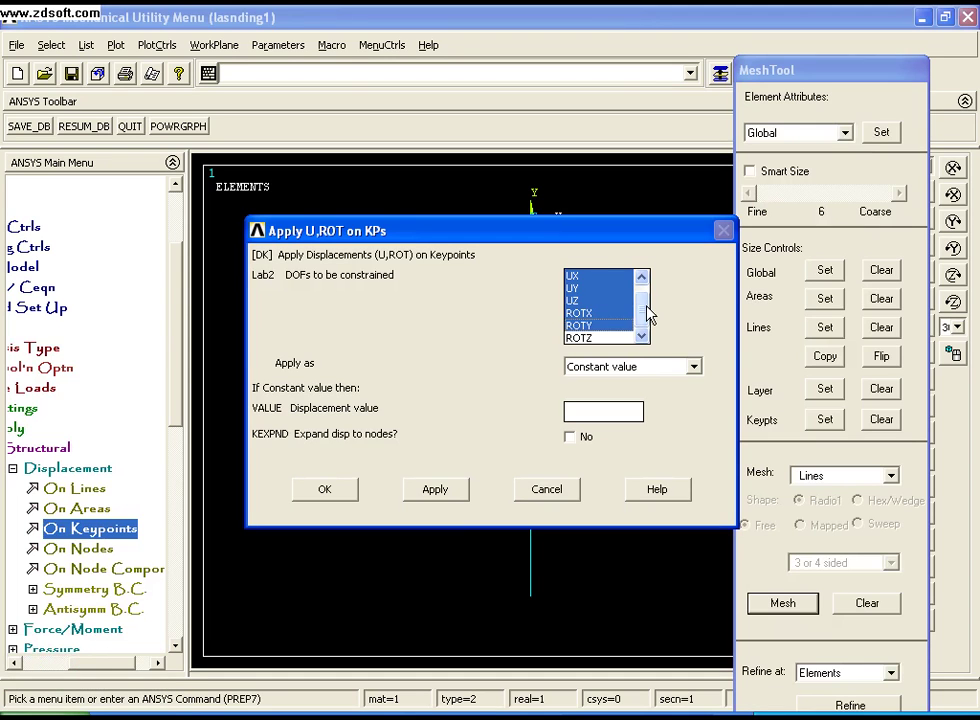
drag(650, 315, 648, 302)
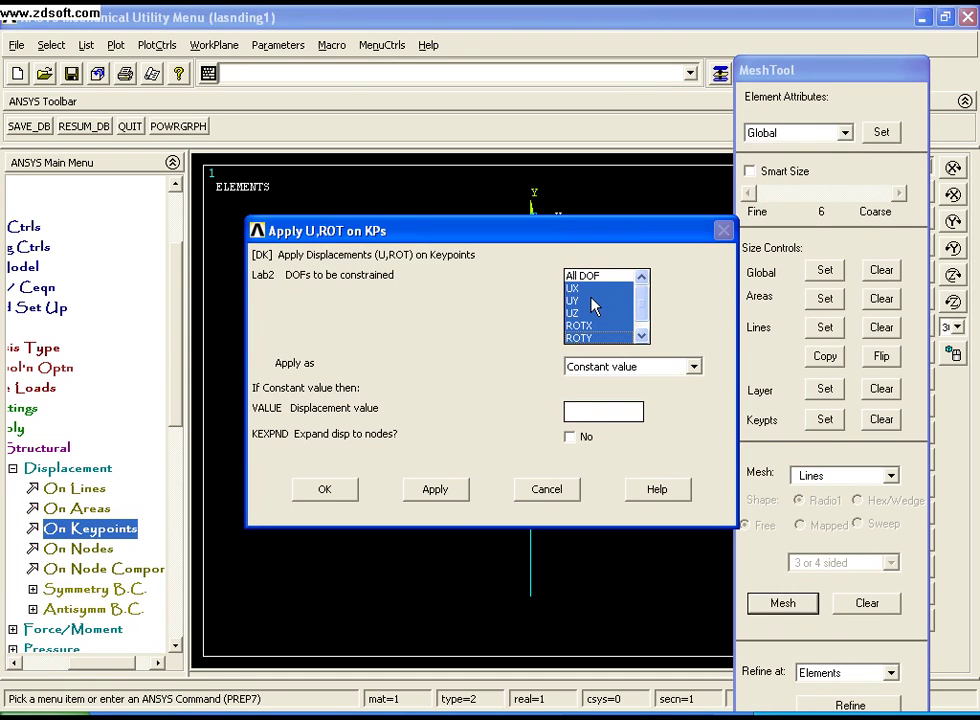
click(592, 300)
click(643, 305)
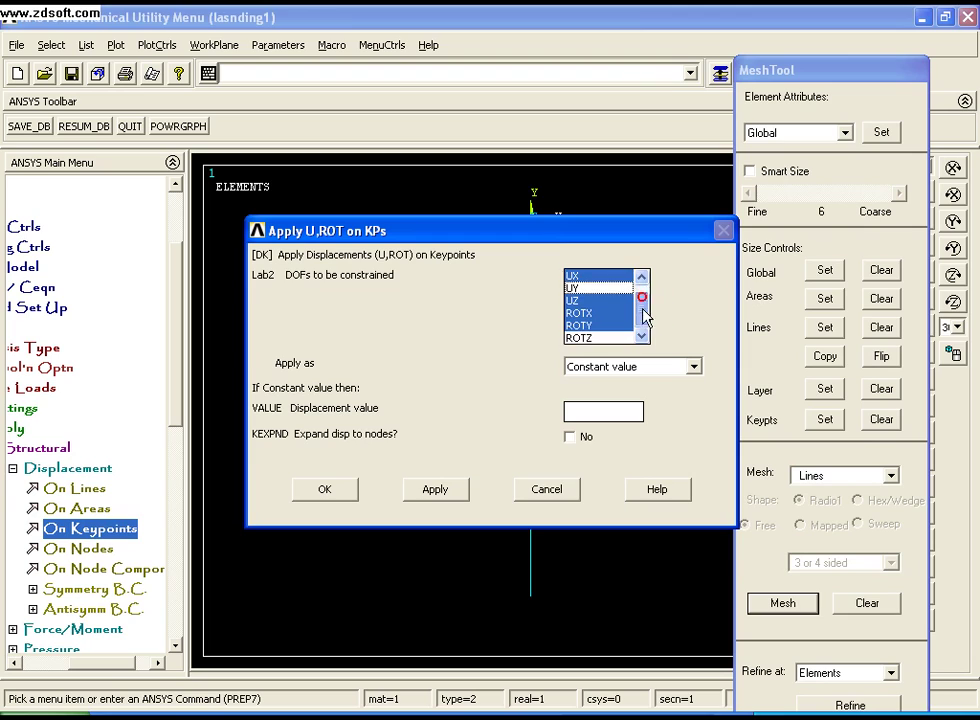
click(615, 313)
click(615, 325)
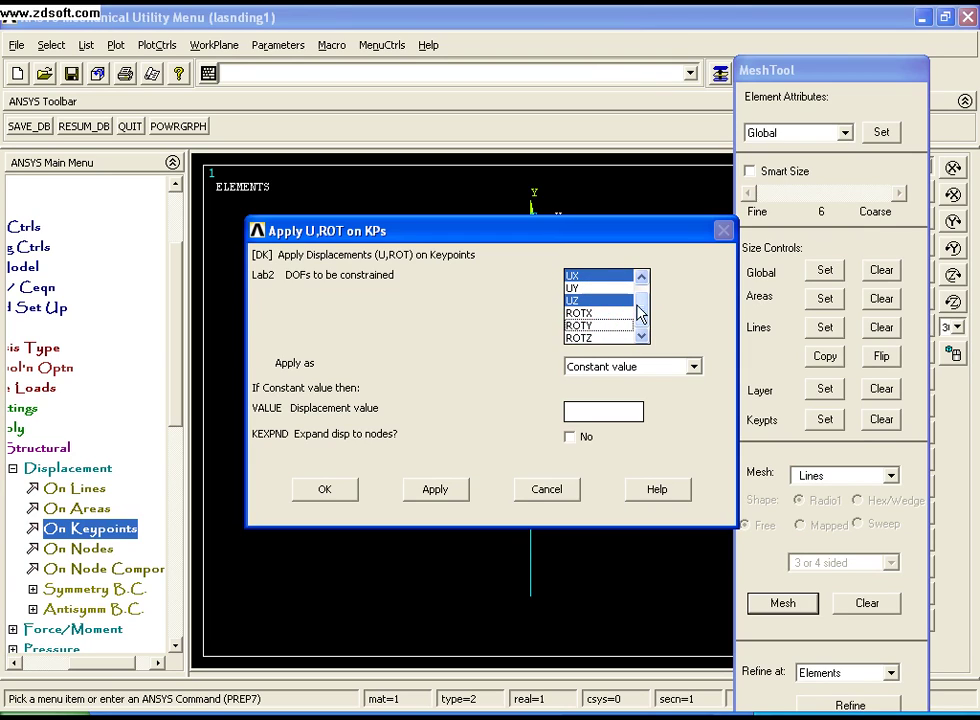
drag(640, 313, 642, 306)
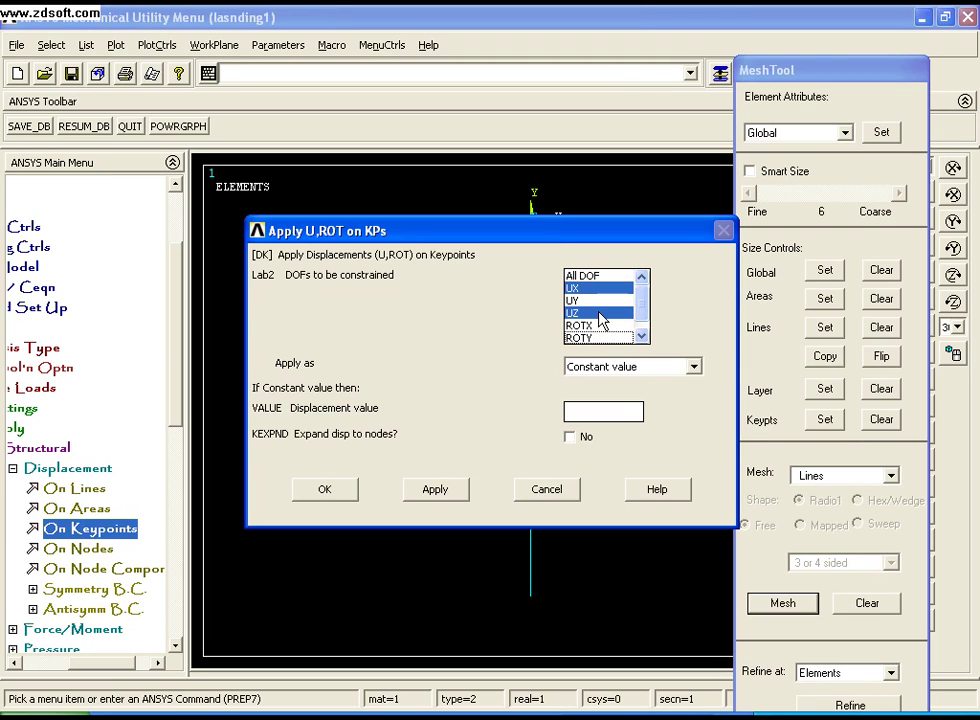
click(312, 496)
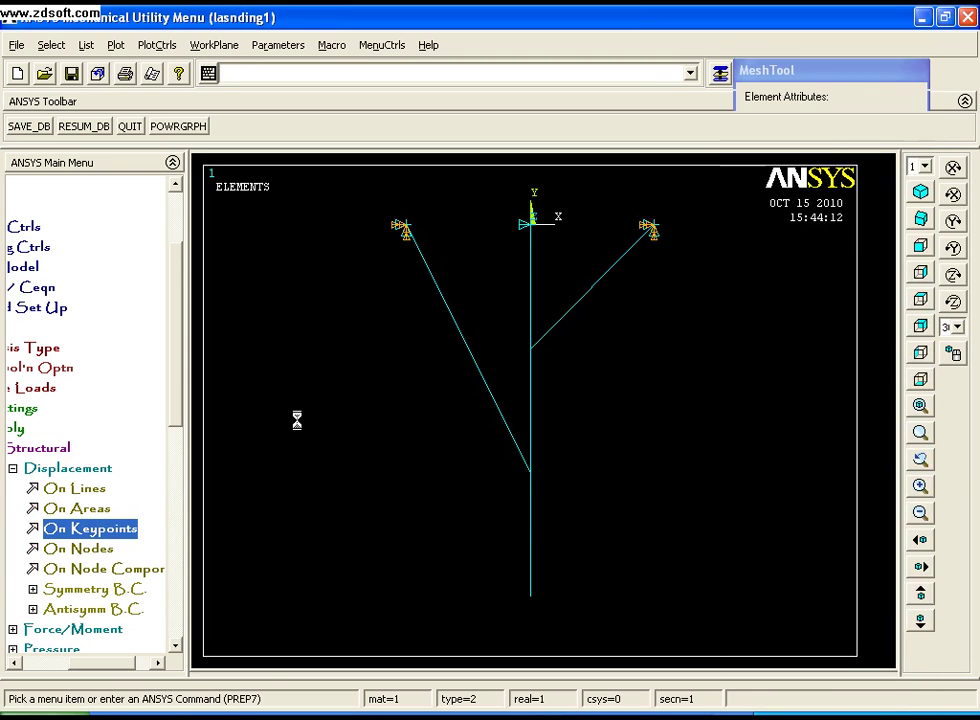
Start rotating a nodal coordinate system by angles for the node at the lower end of the vertical strut.
click(50, 470)
click(40, 452)
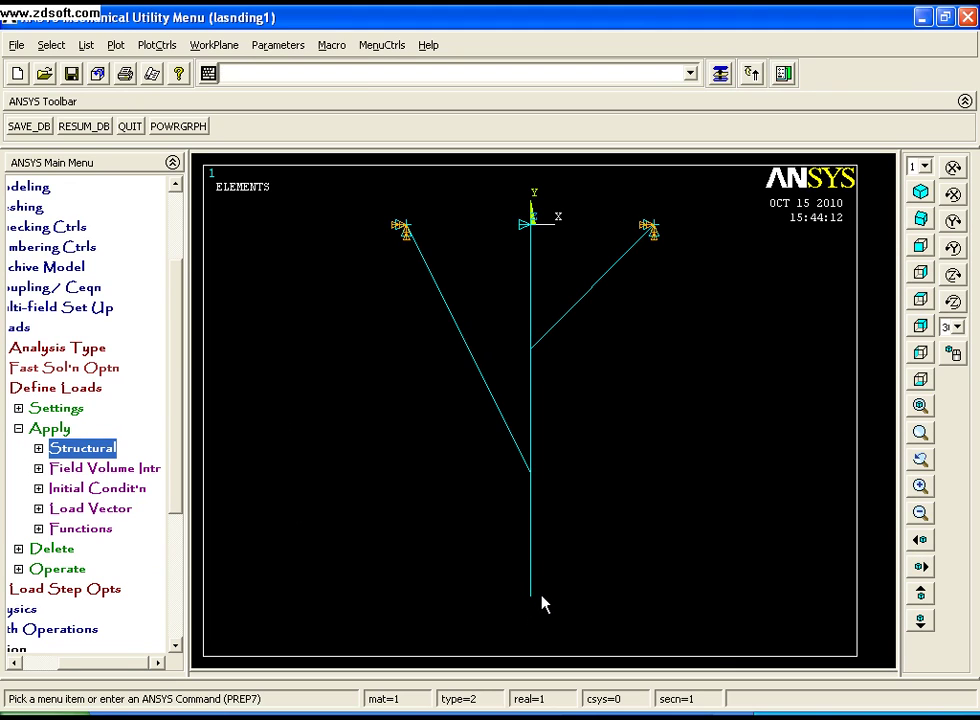
click(18, 428)
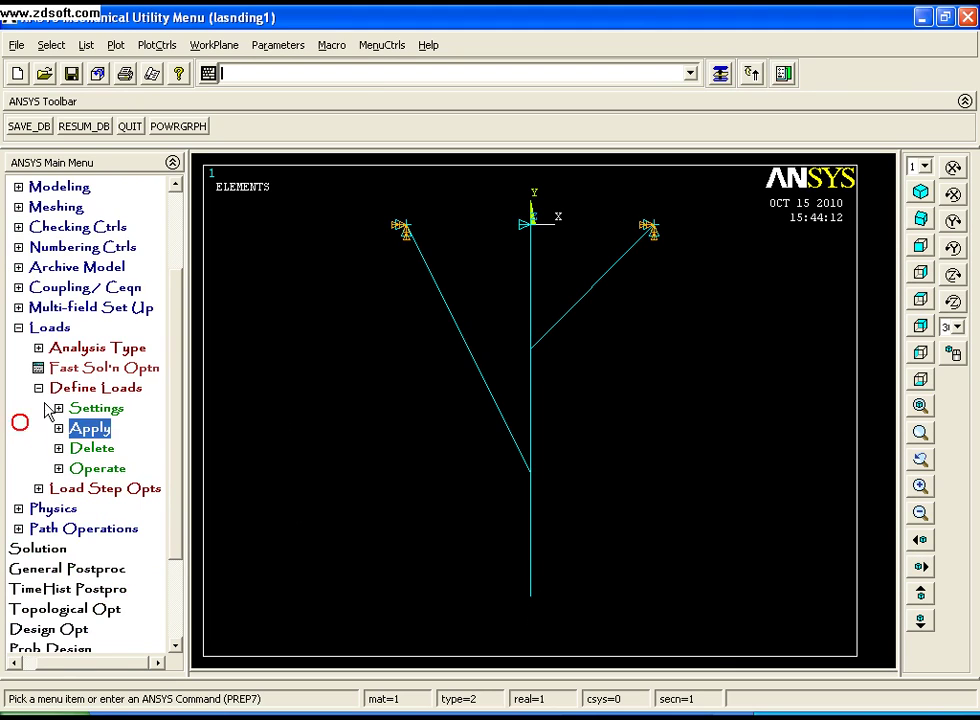
click(44, 327)
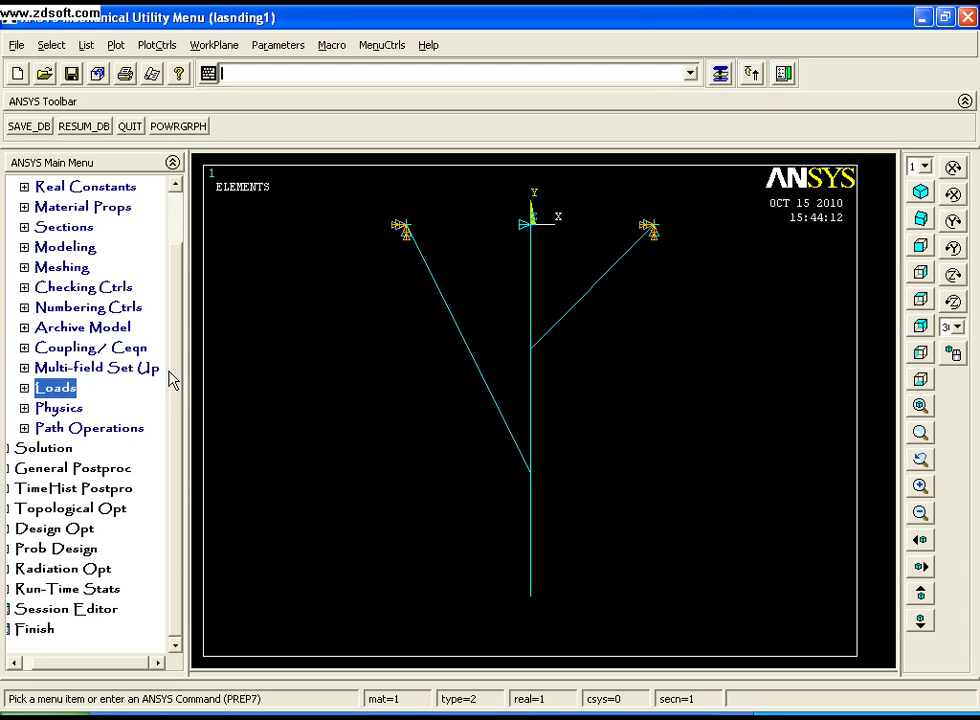
drag(172, 377, 176, 323)
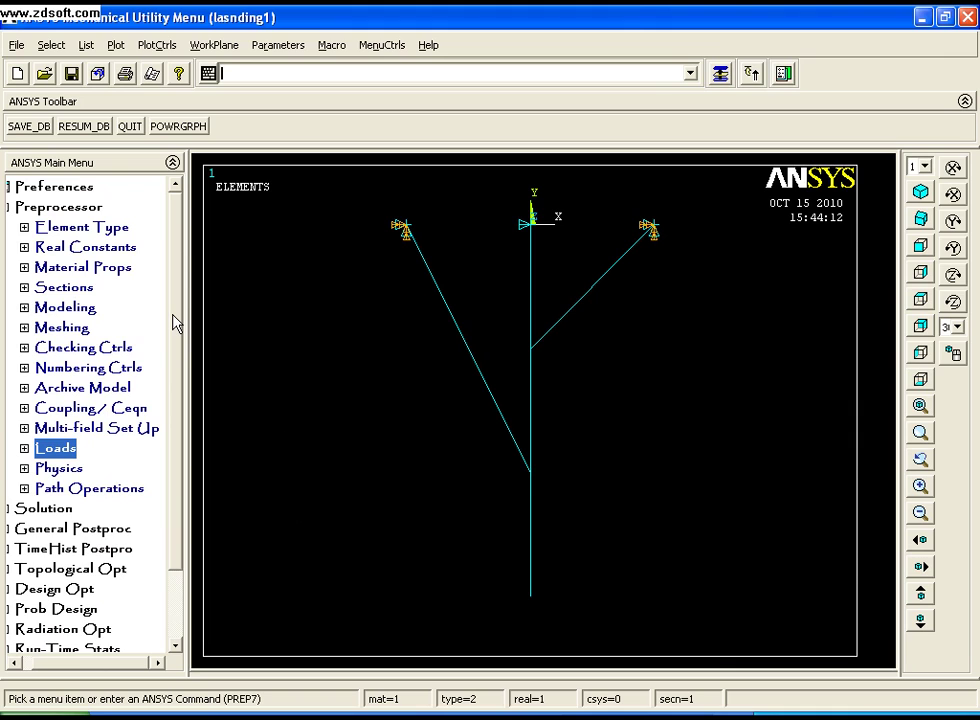
click(76, 309)
click(78, 327)
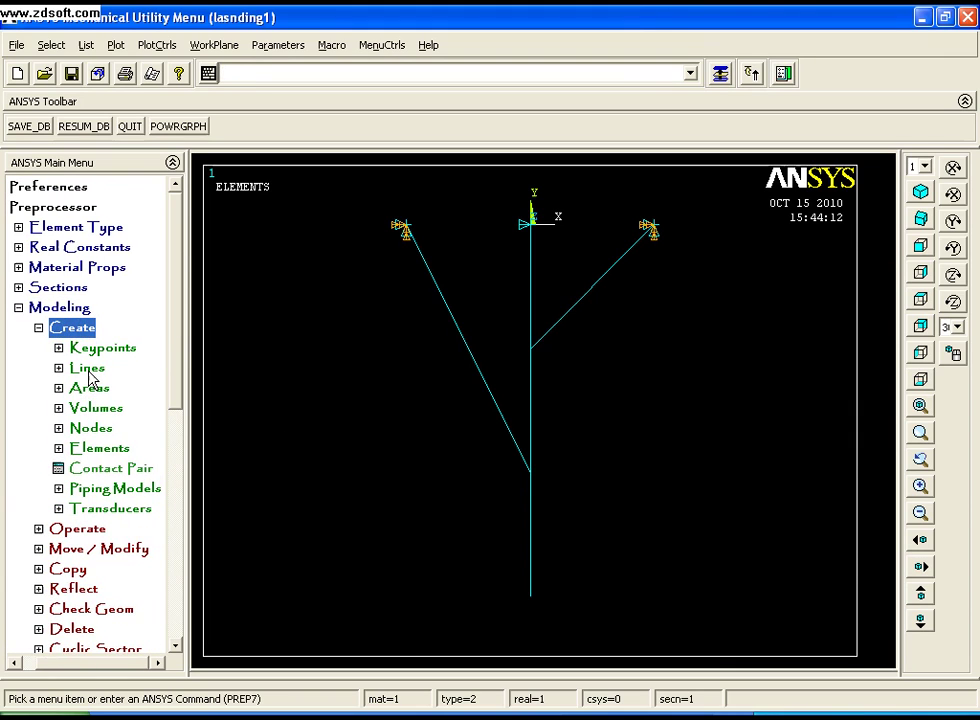
click(91, 428)
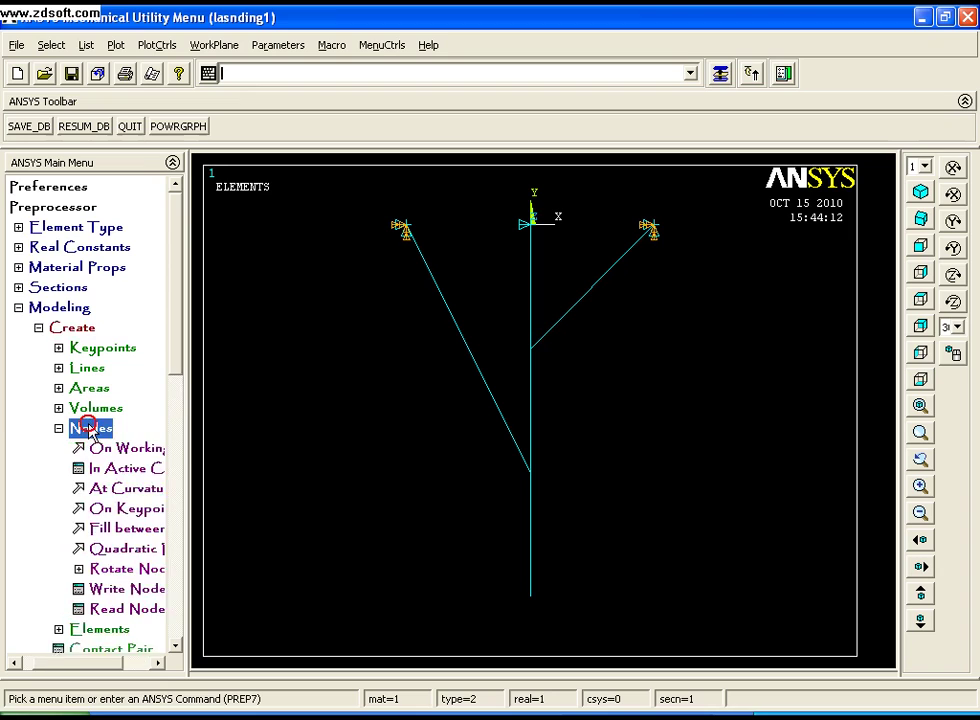
click(71, 570)
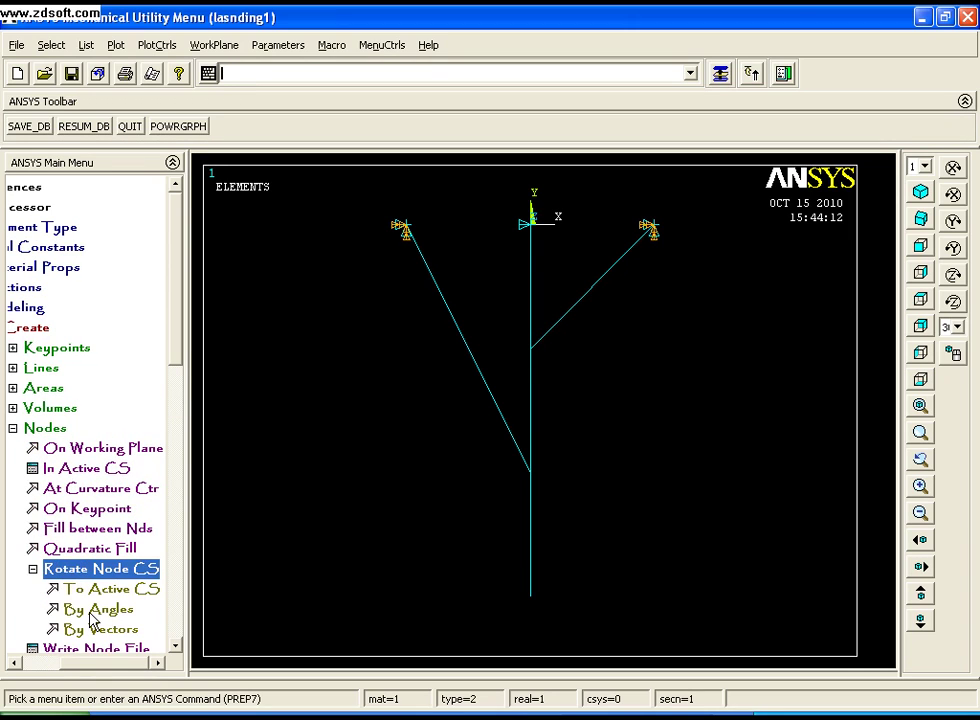
click(96, 609)
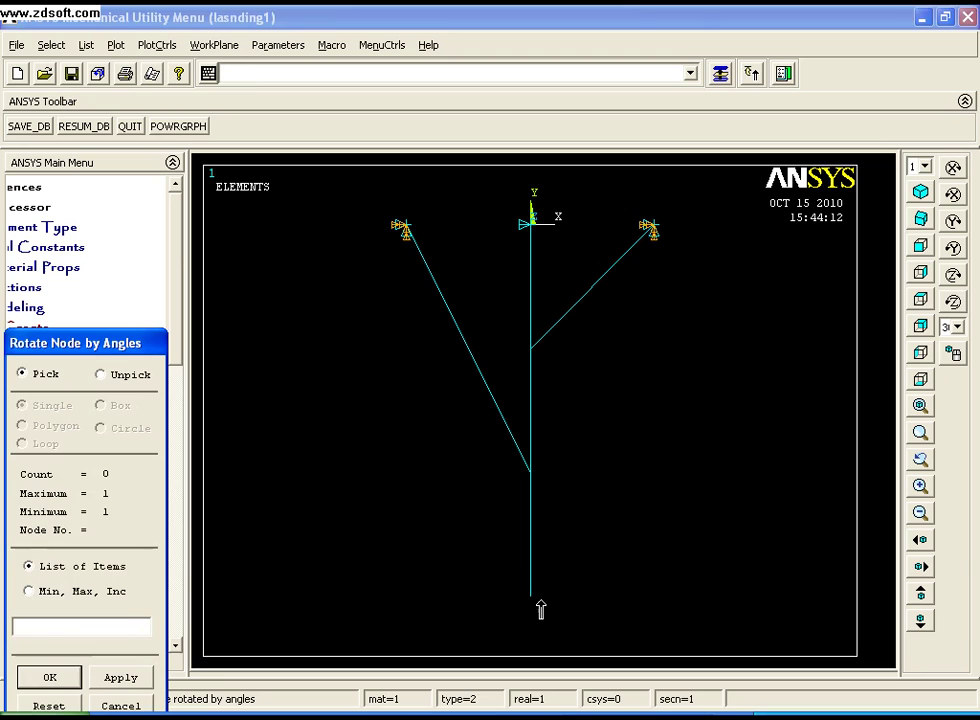
click(532, 605)
drag(140, 343, 152, 227)
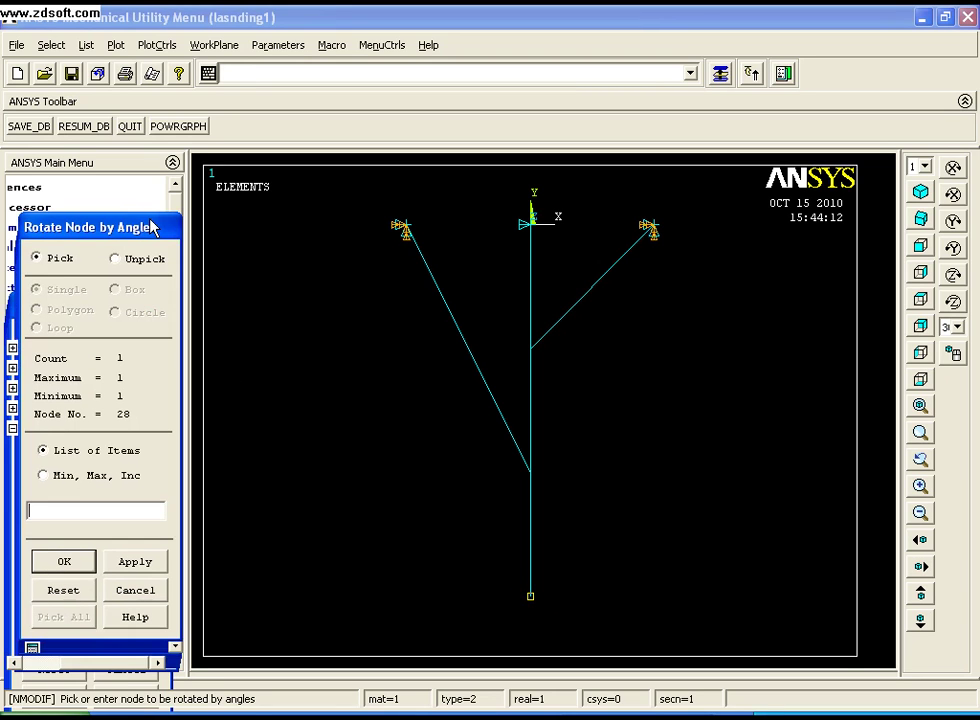
click(66, 561)
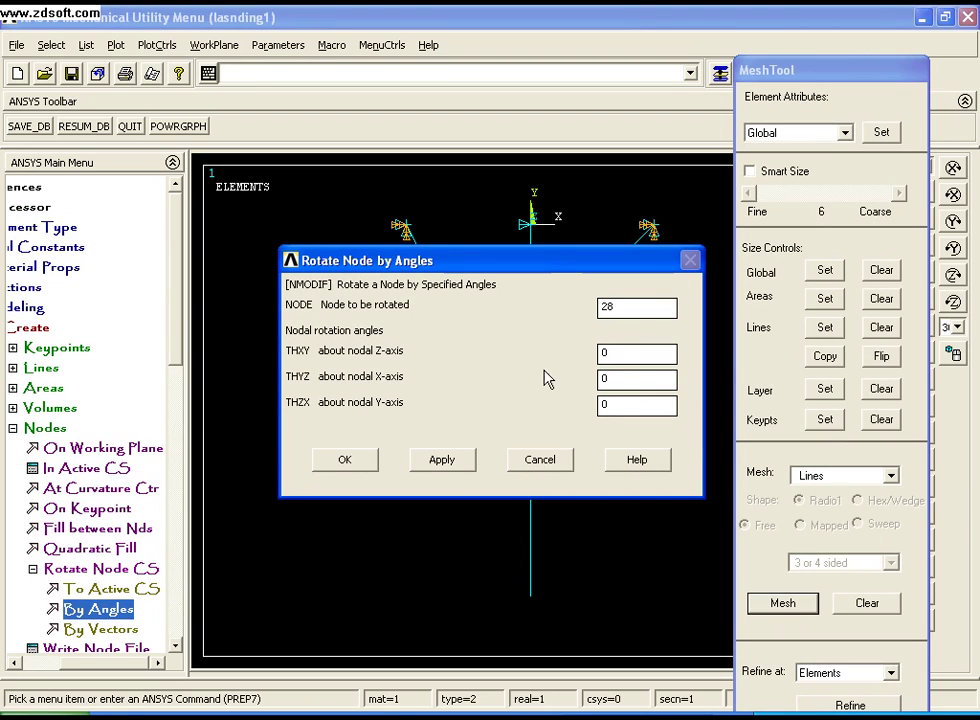
Rotate the lower strut node by 60 degrees about its nodal Z-axis and close the MeshTool.
double_click(612, 353)
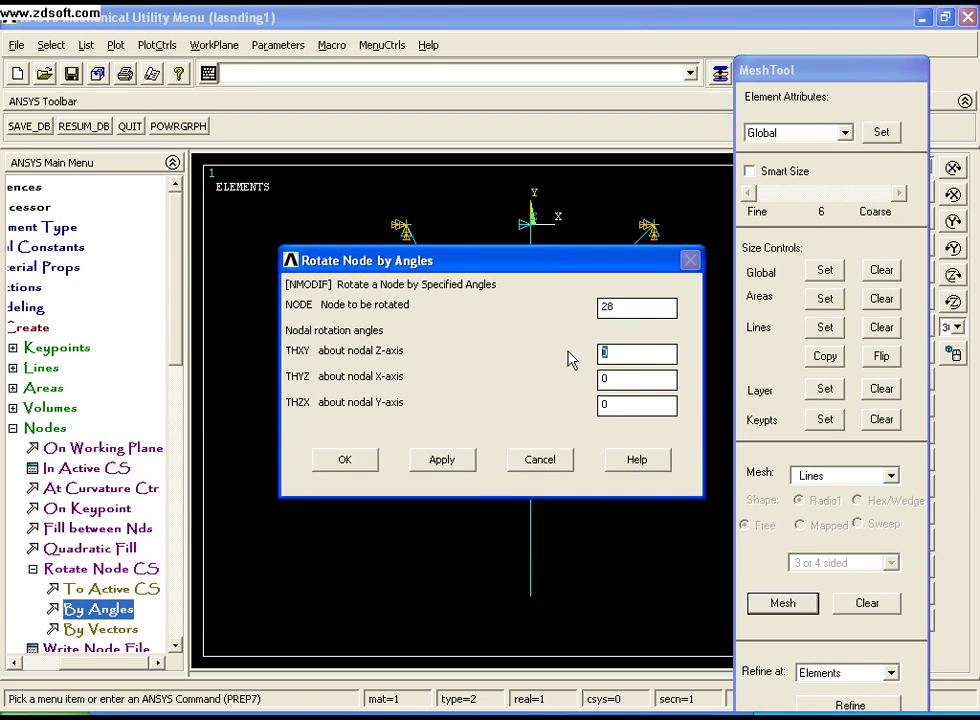
text(60)
click(355, 459)
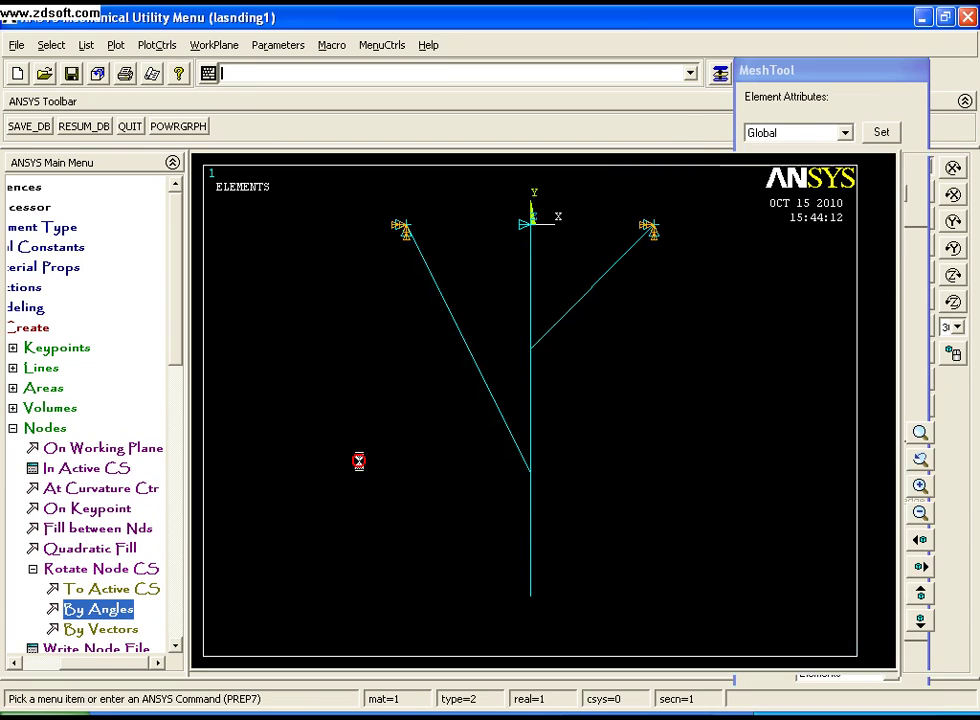
click(718, 72)
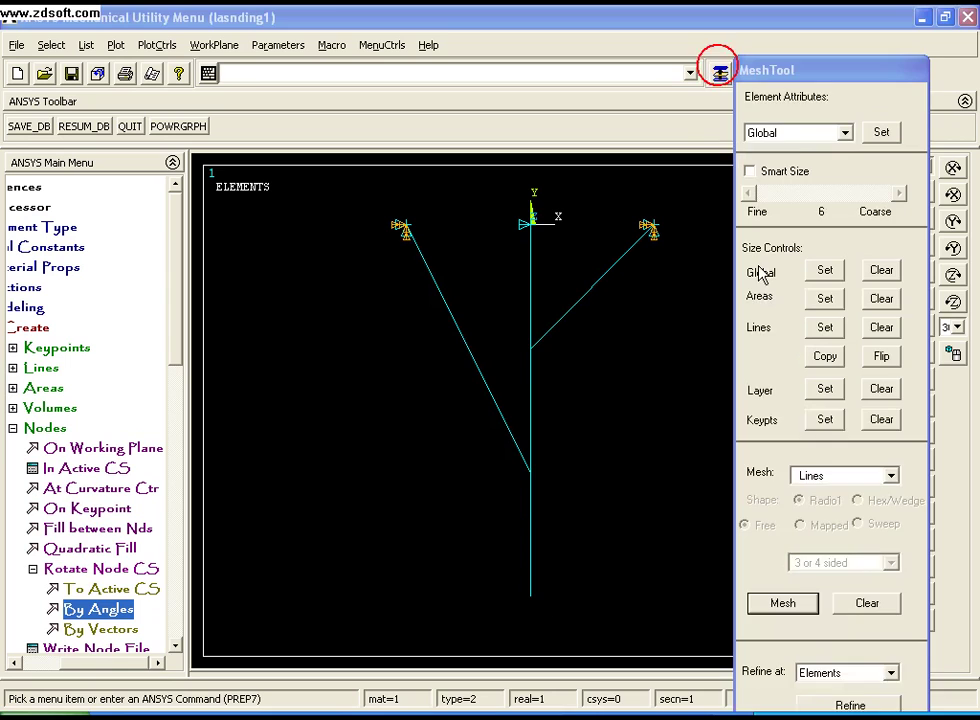
click(800, 62)
click(784, 673)
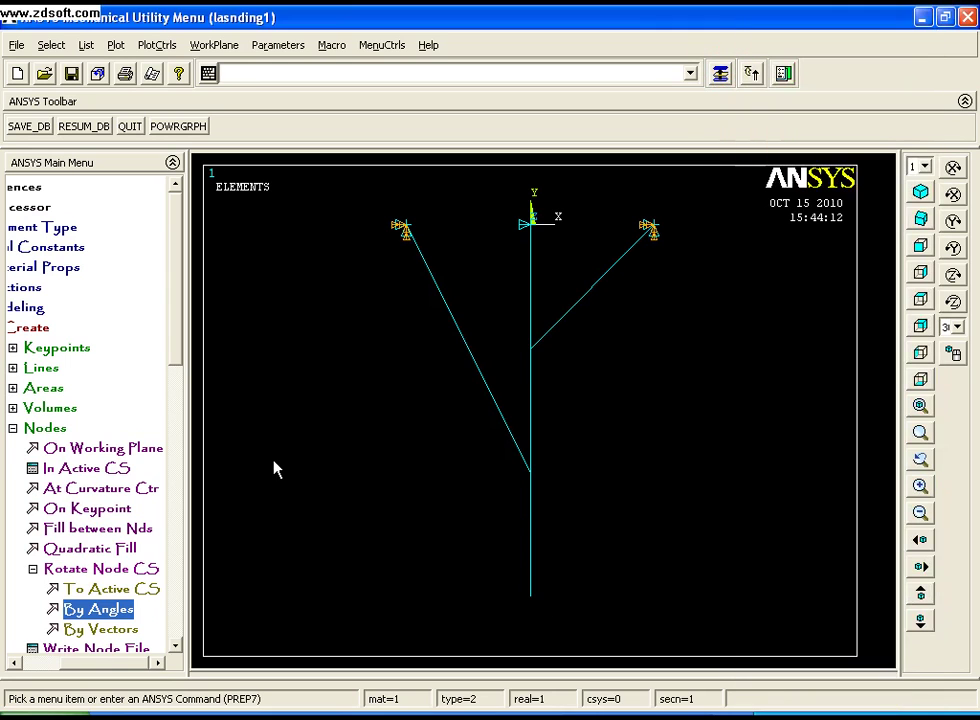
Start a structural force/moment load on the node at the lower end of the vertical strut.
click(50, 568)
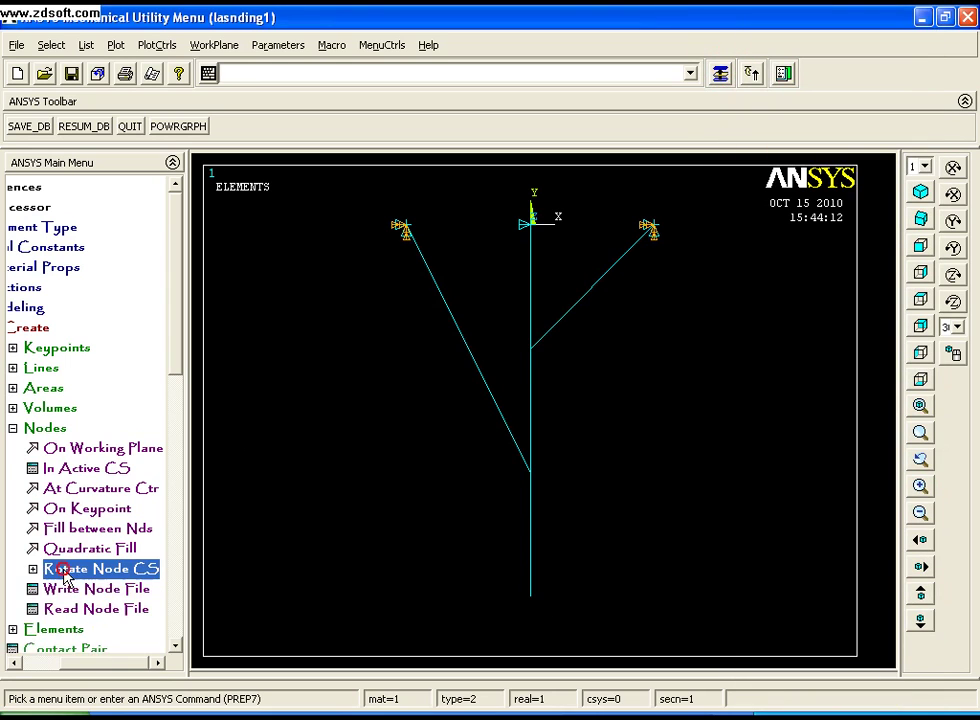
click(40, 428)
click(52, 308)
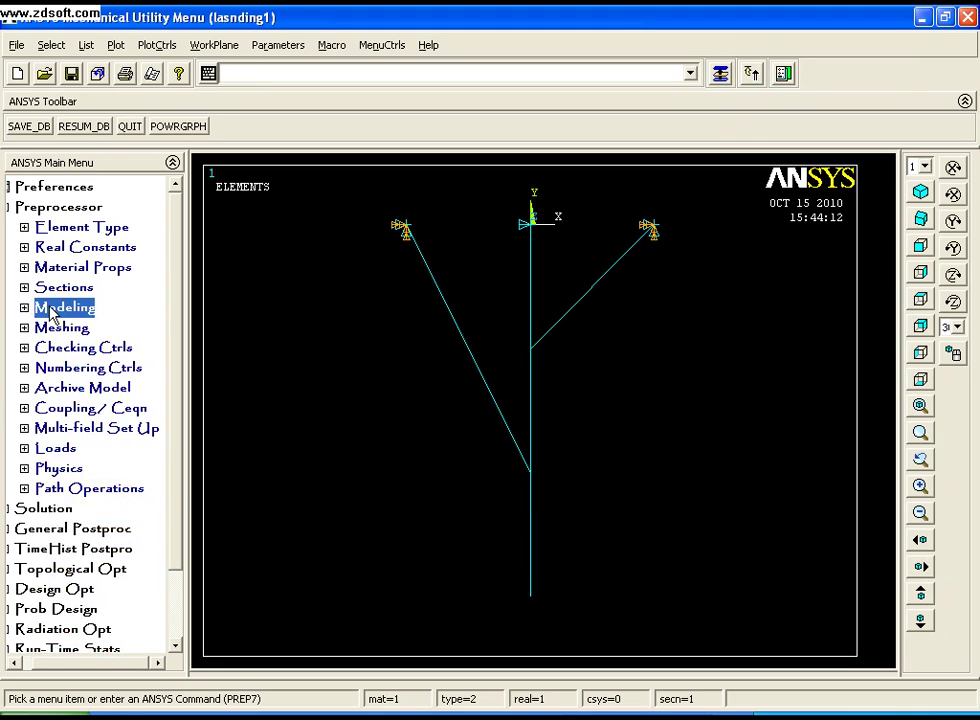
click(56, 449)
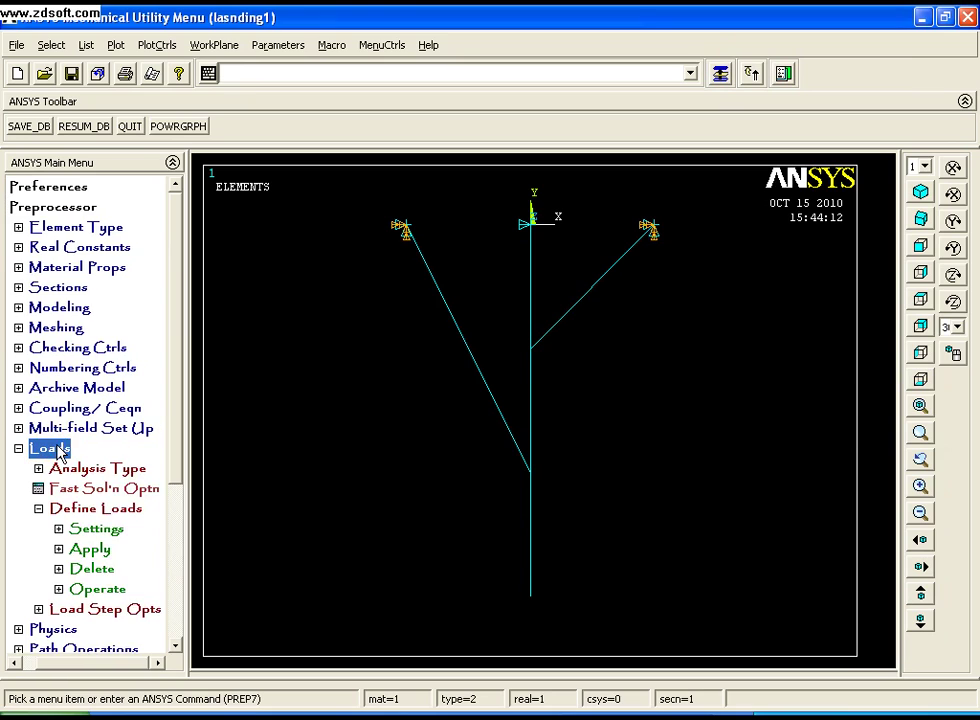
click(89, 551)
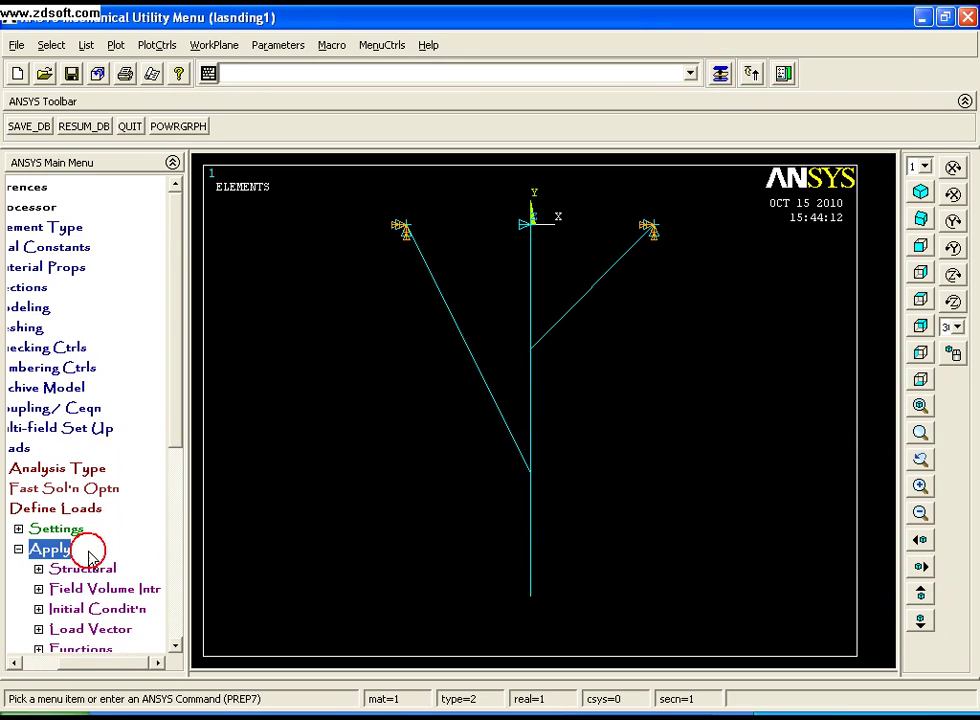
click(83, 568)
click(96, 610)
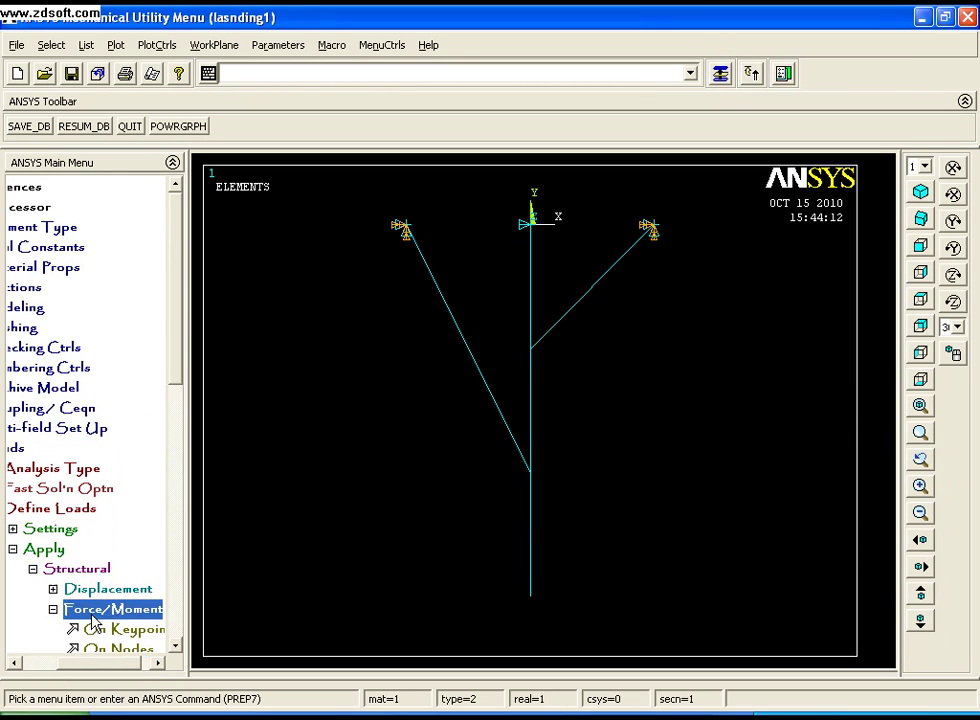
click(176, 645)
click(176, 645)
click(176, 645)
click(176, 645)
click(176, 645)
click(176, 645)
click(176, 645)
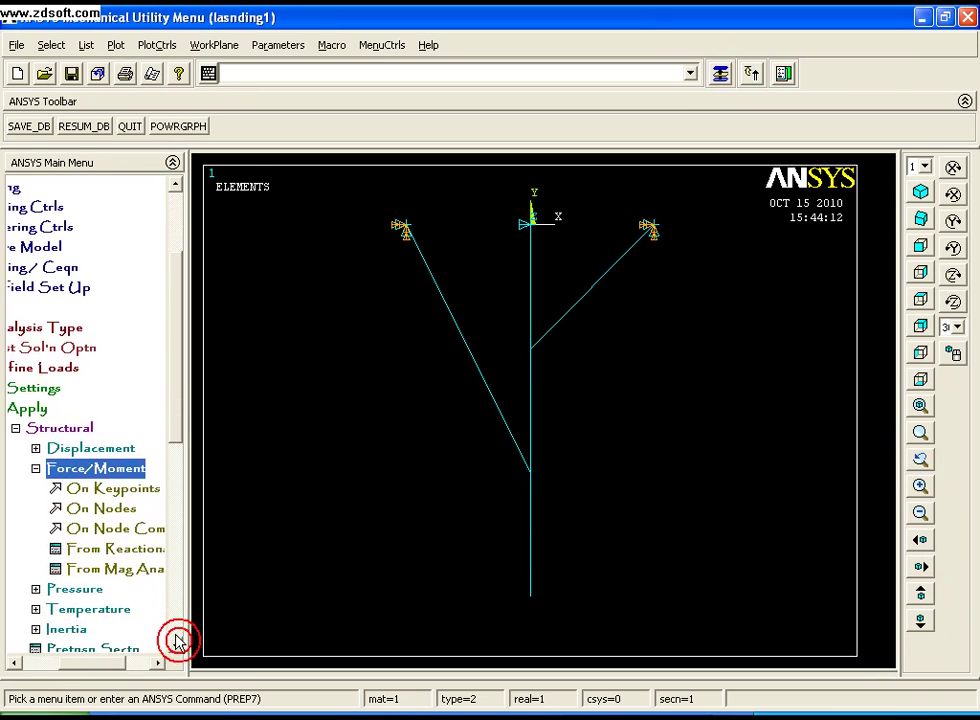
click(112, 511)
click(531, 612)
click(49, 677)
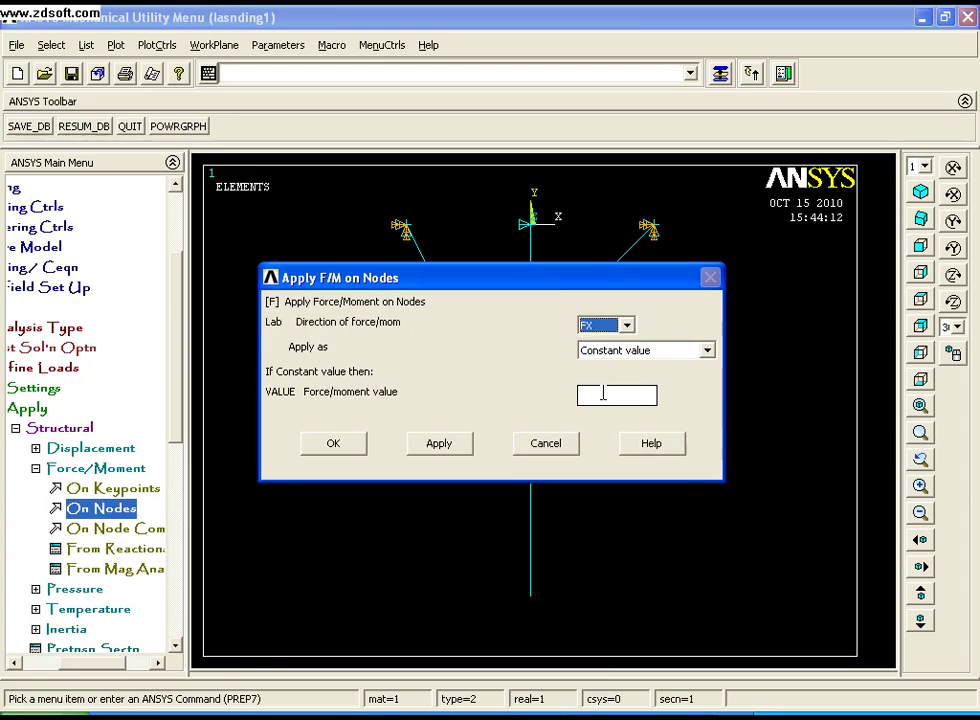
Apply a constant FX force of 10000 to the lower strut node and dismiss the warning.
click(602, 394)
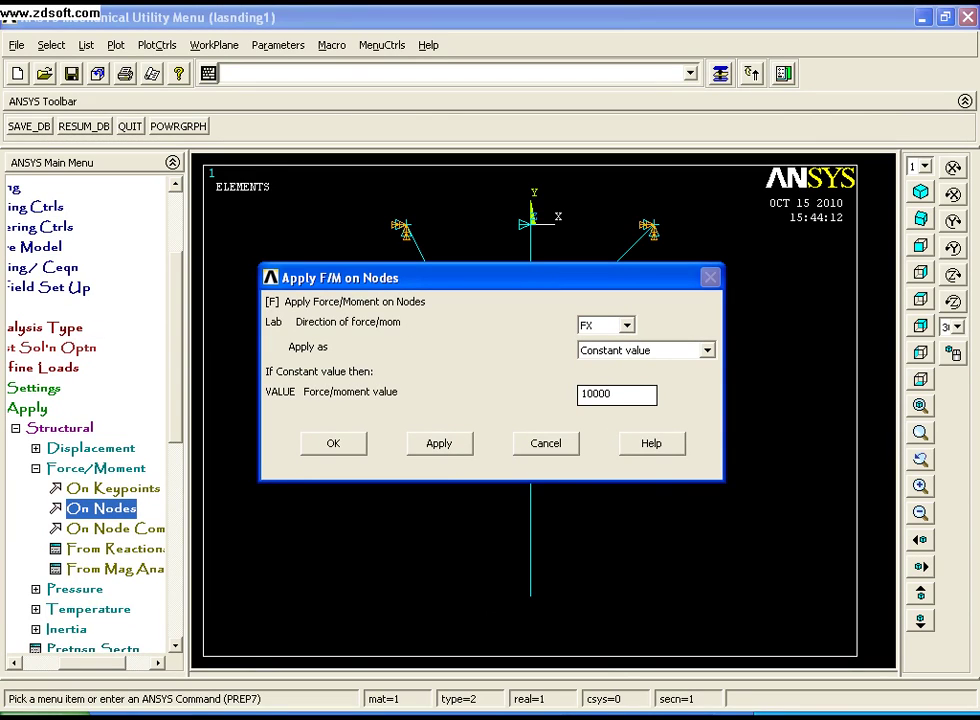
click(338, 444)
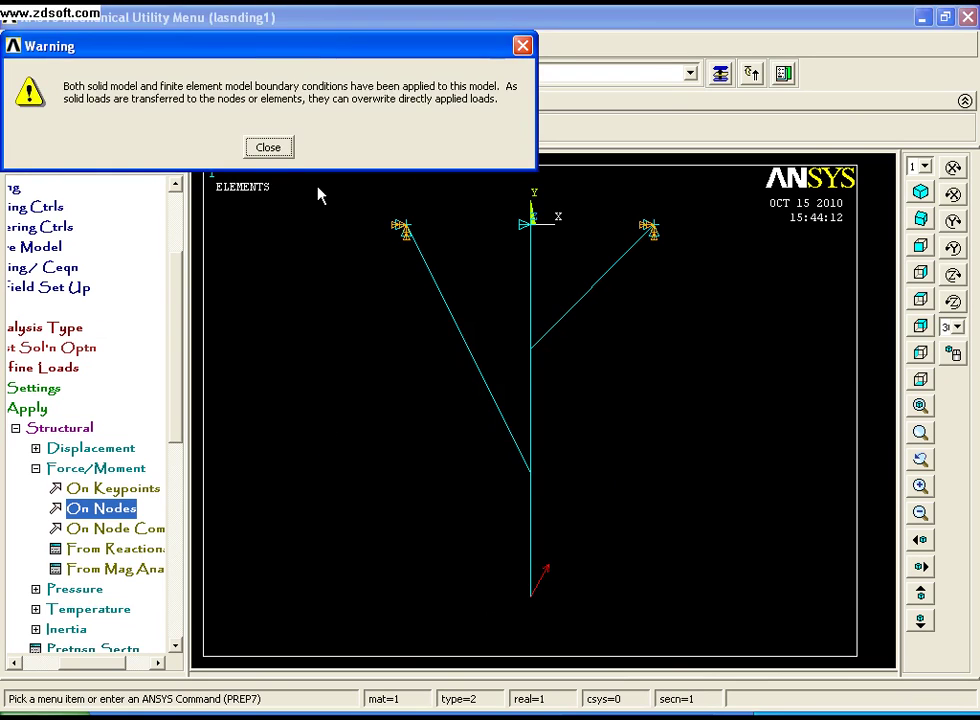
click(268, 147)
Solve the current load step and close the solution status listing.
click(51, 430)
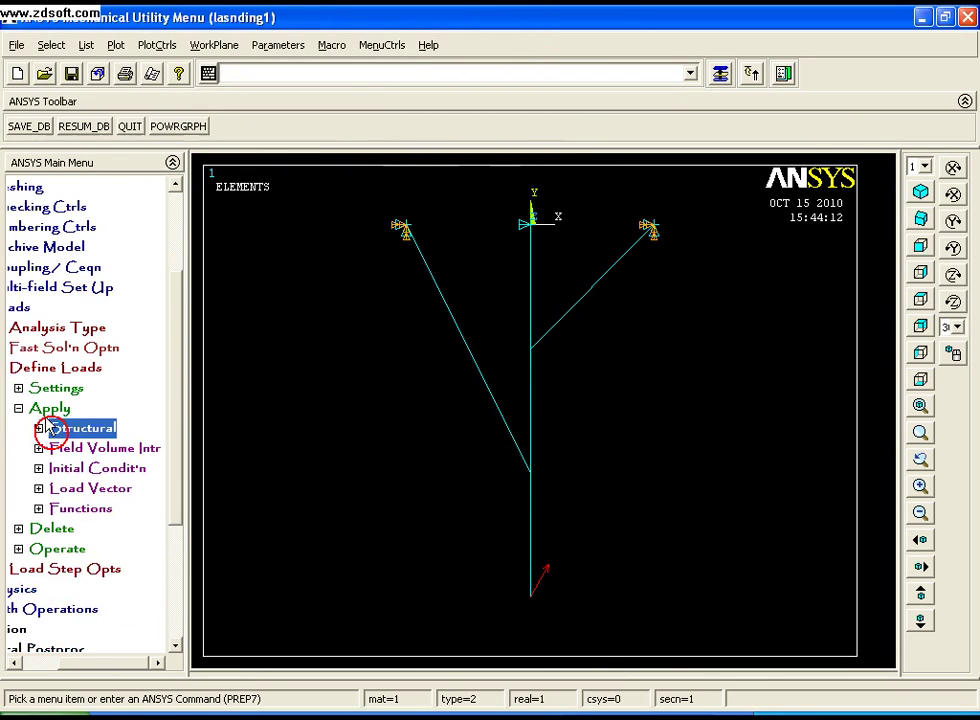
click(20, 408)
click(36, 367)
click(34, 307)
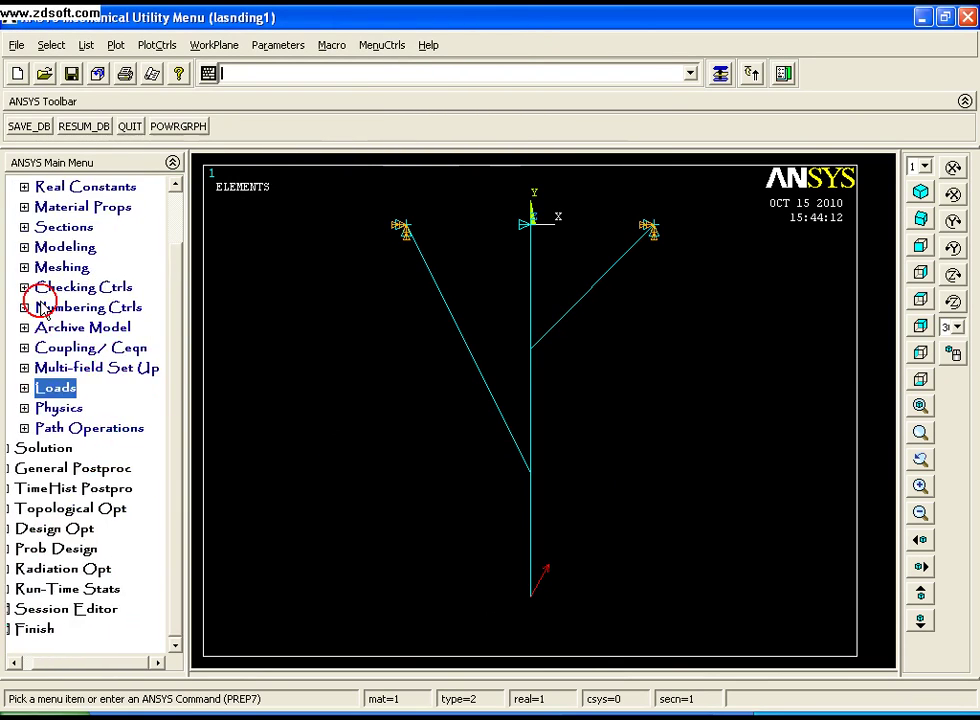
click(40, 448)
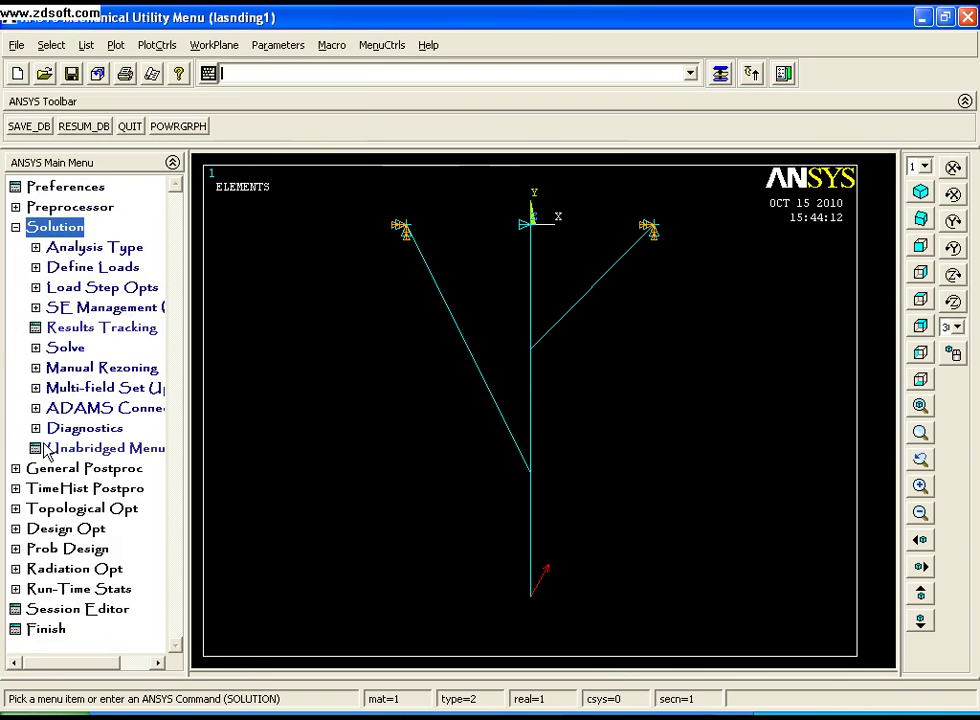
click(64, 347)
click(66, 367)
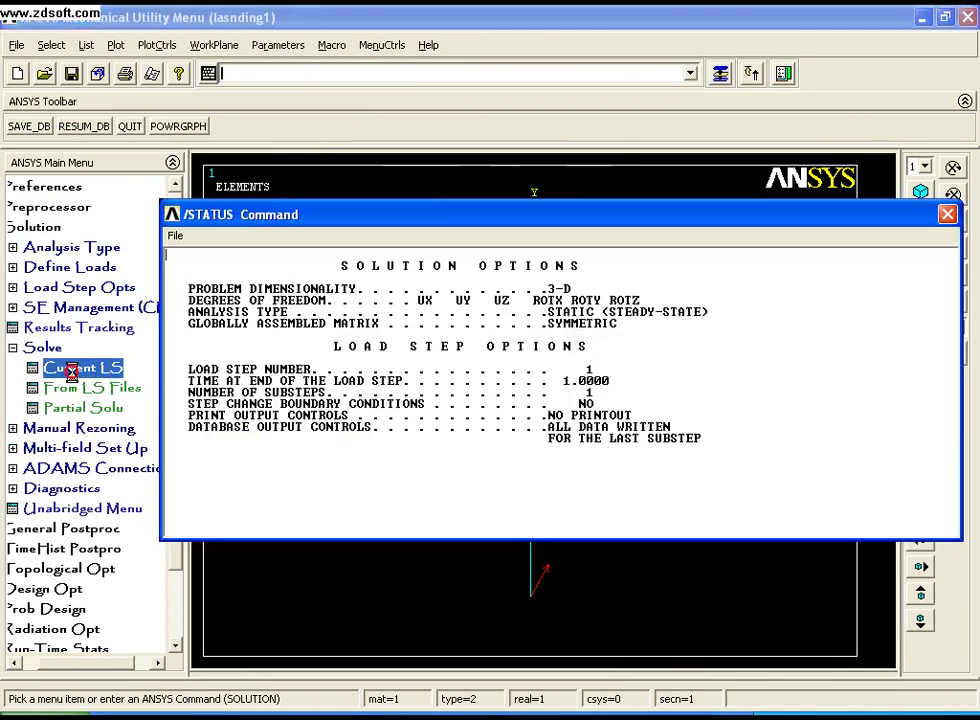
click(463, 444)
click(238, 148)
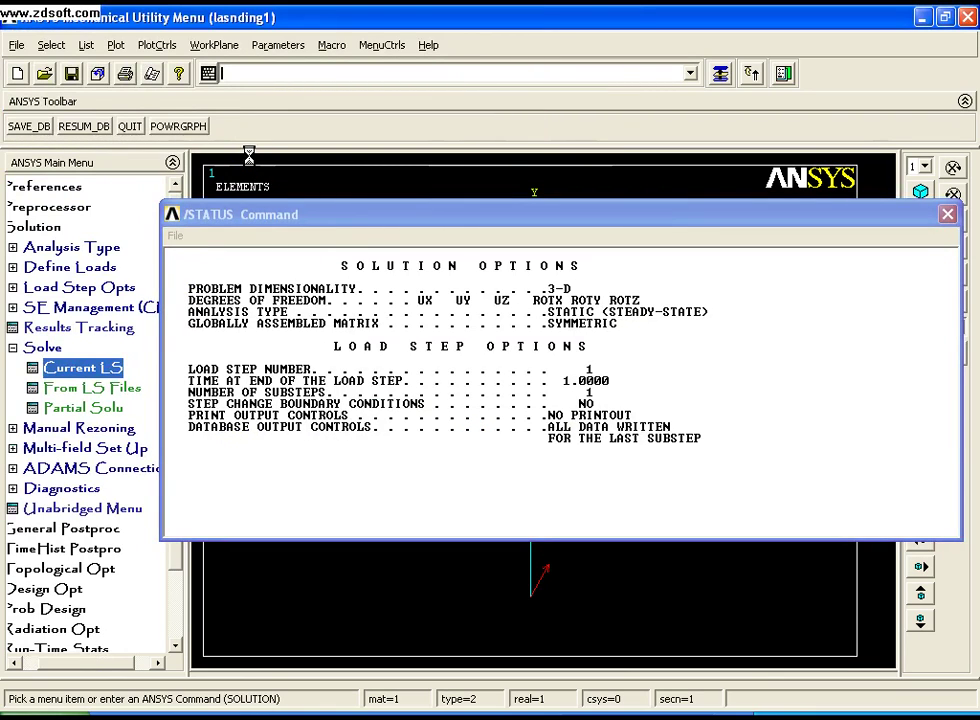
click(268, 148)
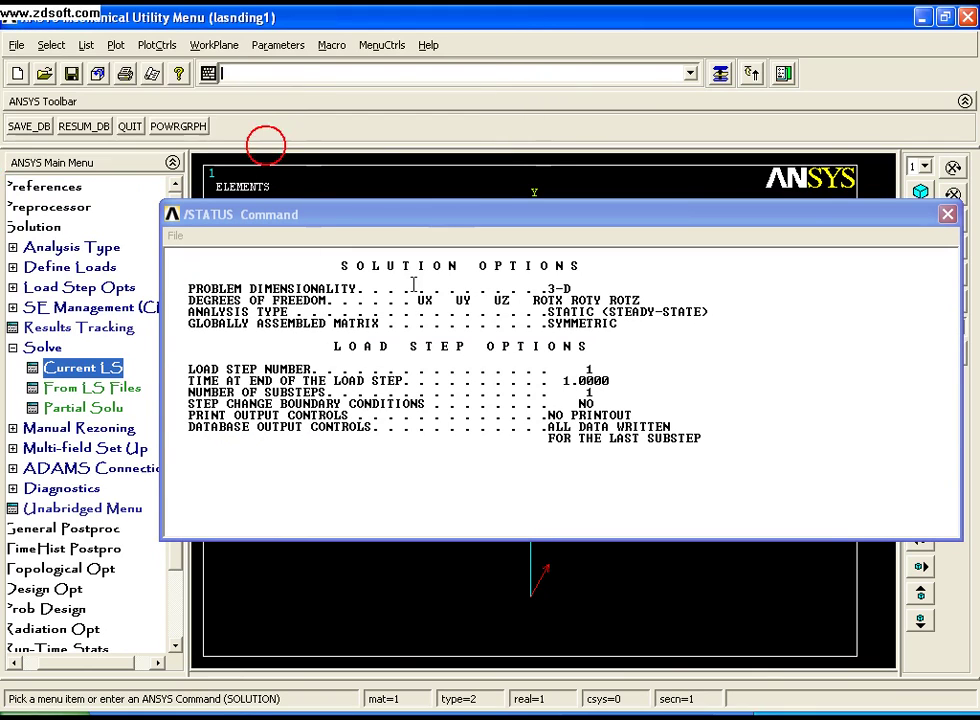
click(945, 213)
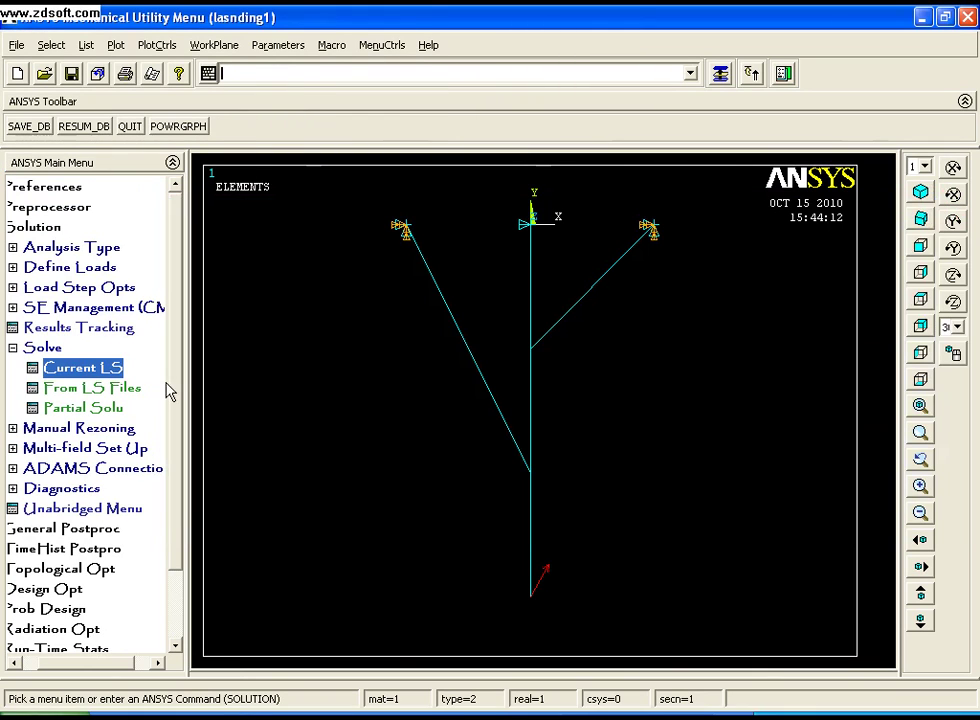
List the reaction solution for all items in the general postprocessor.
click(40, 347)
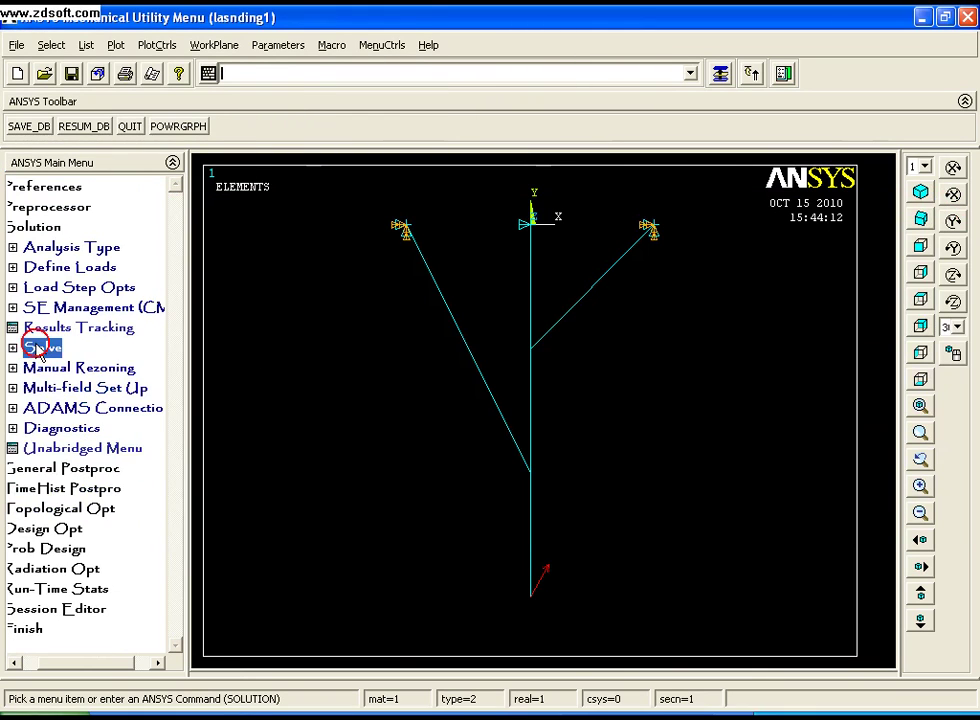
click(50, 467)
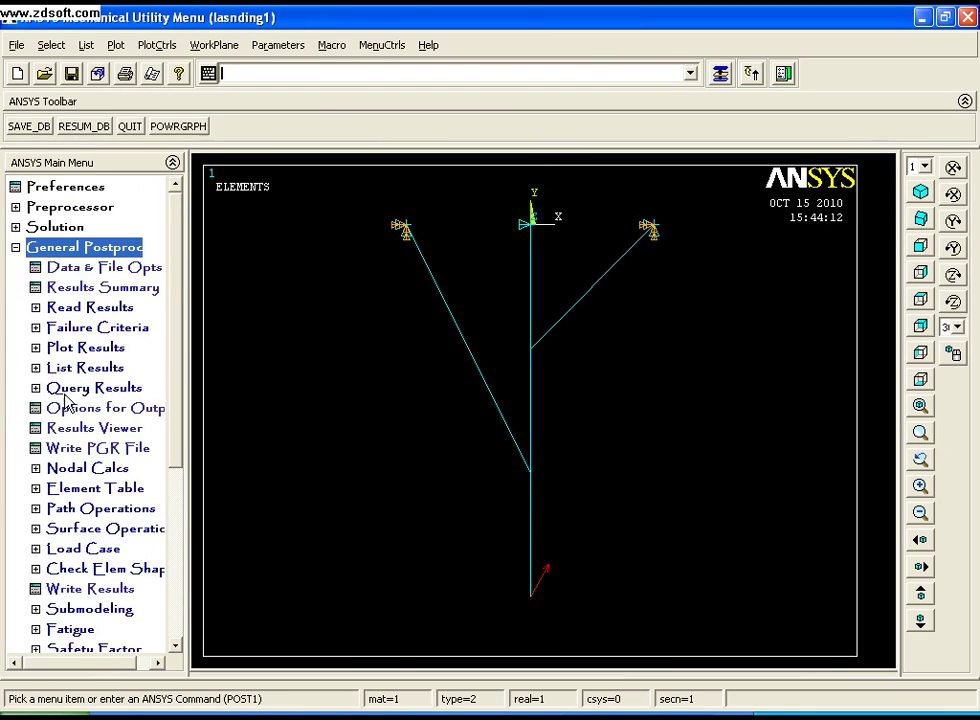
click(62, 368)
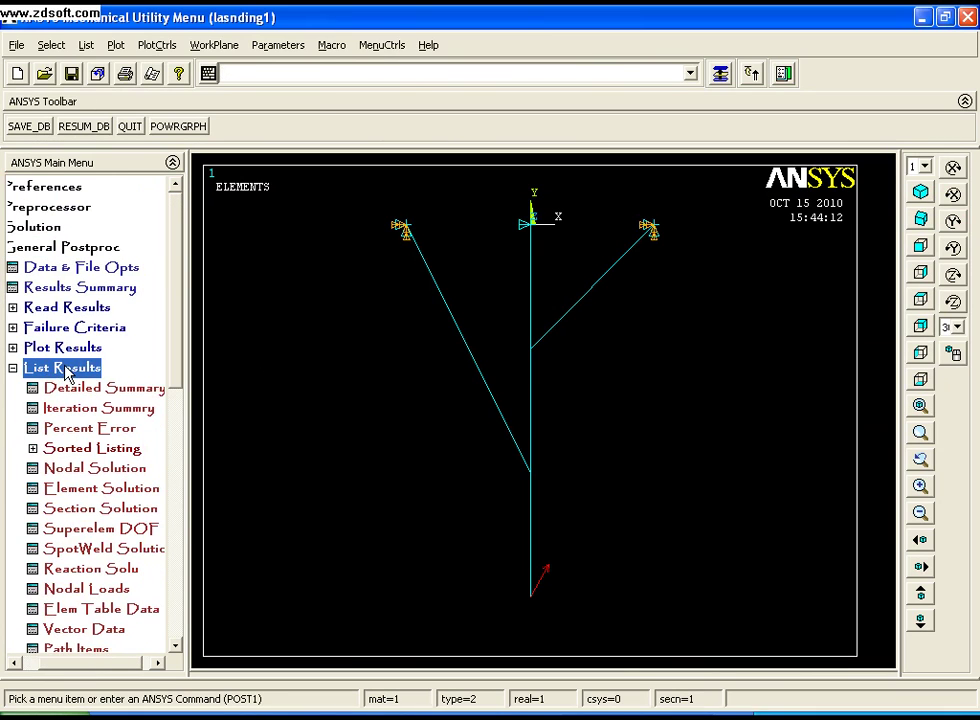
click(60, 569)
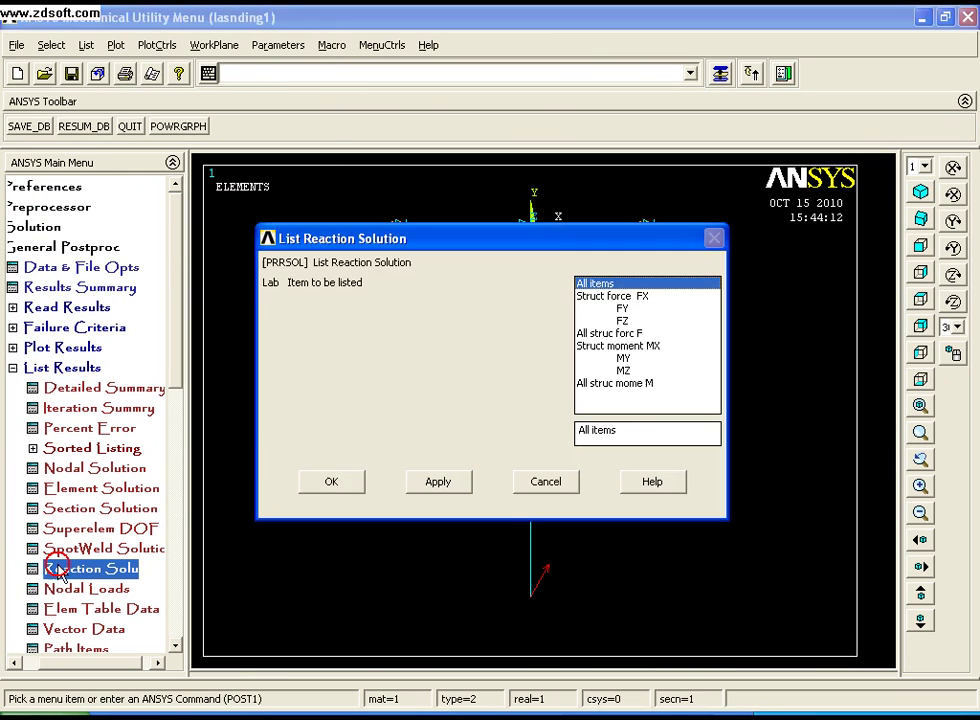
click(340, 484)
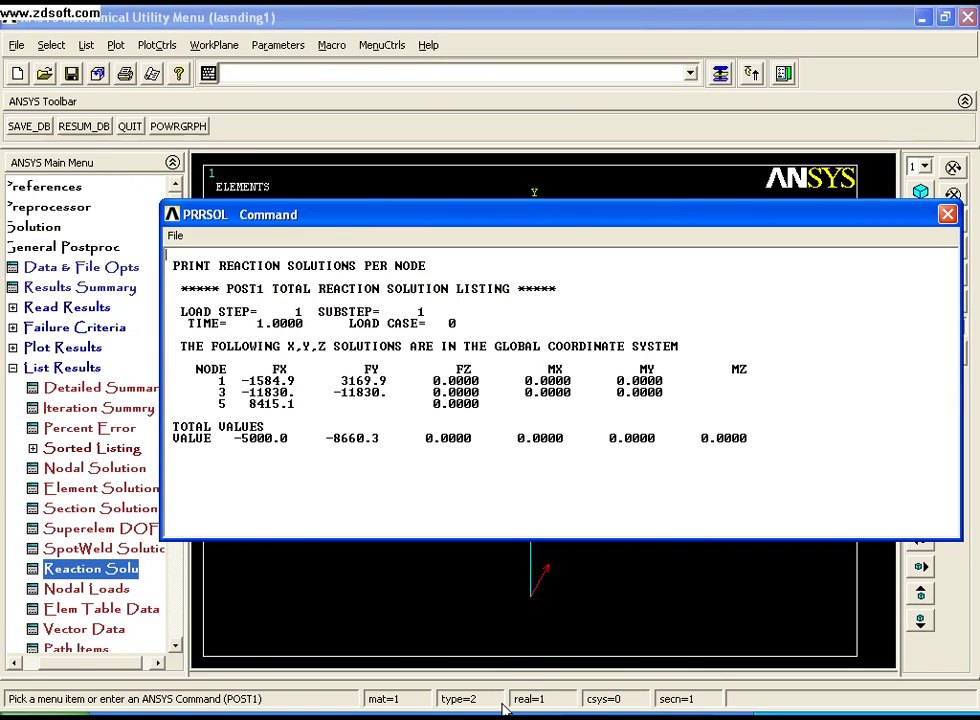
Switch to the Bruhn PDF in Adobe Reader and find the worked landing gear solution for the support reactions on page 17.
click(538, 713)
scroll(600, 400, down, 4)
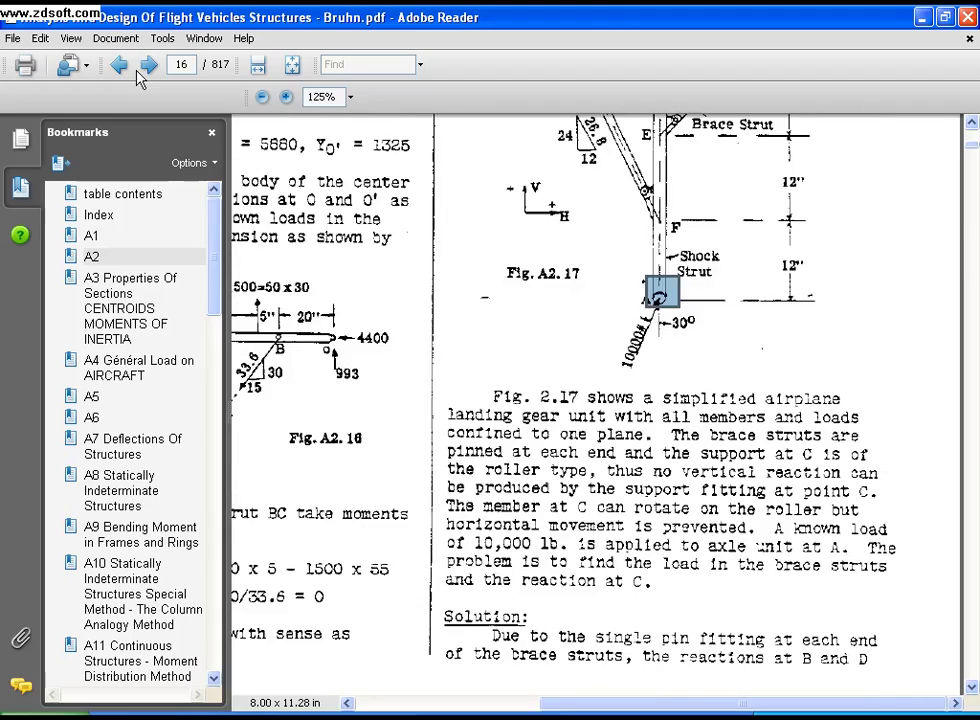
double_click(148, 66)
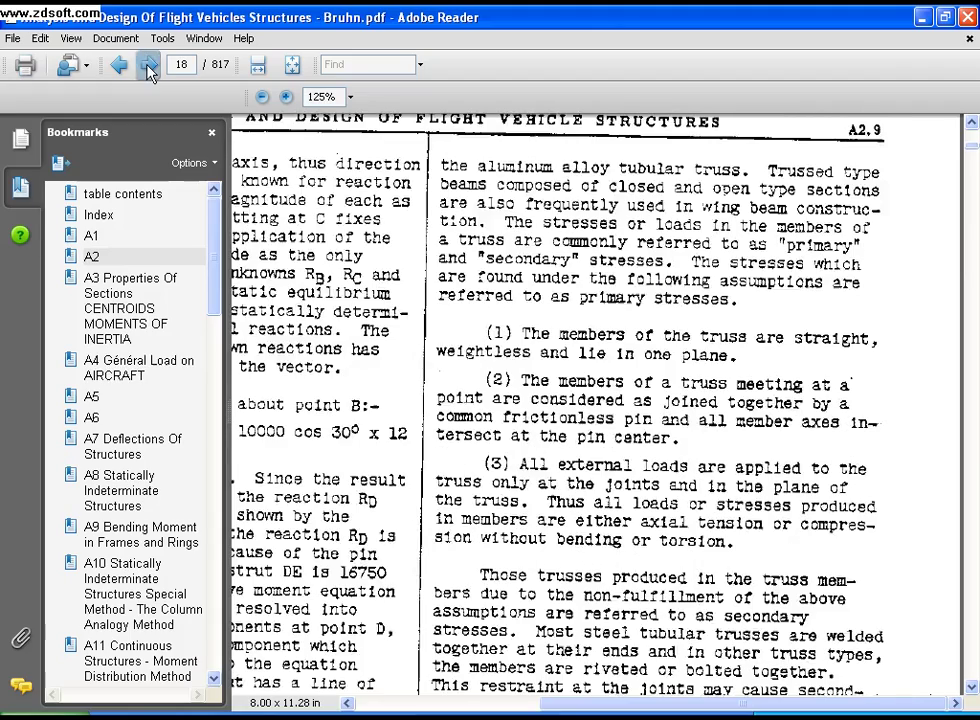
scroll(456, 597, up, 10)
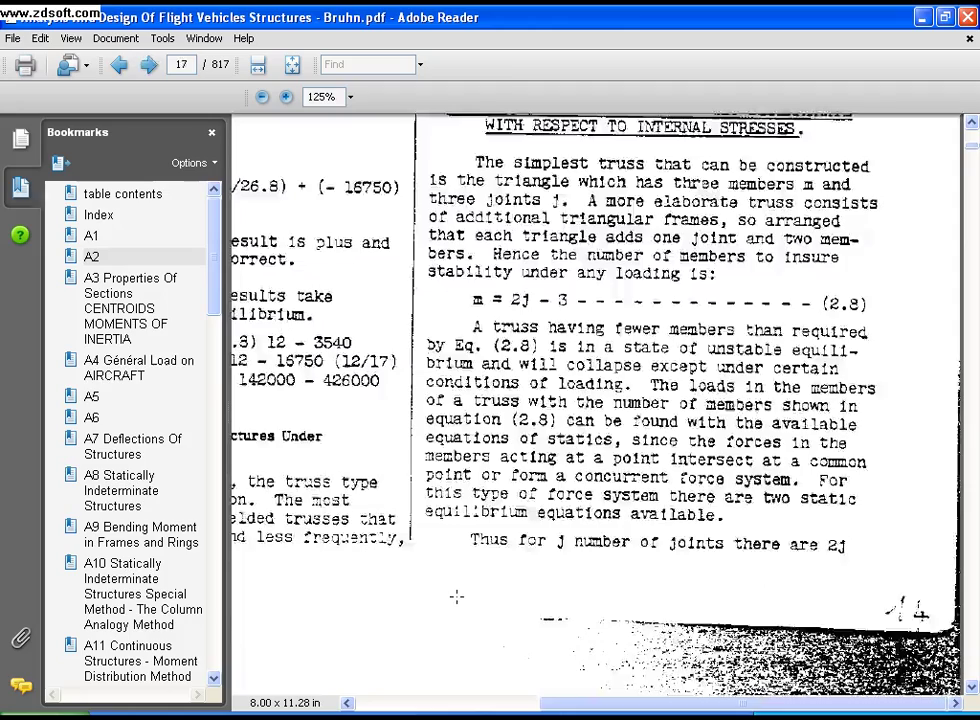
scroll(456, 597, up, 1)
scroll(449, 597, up, 3)
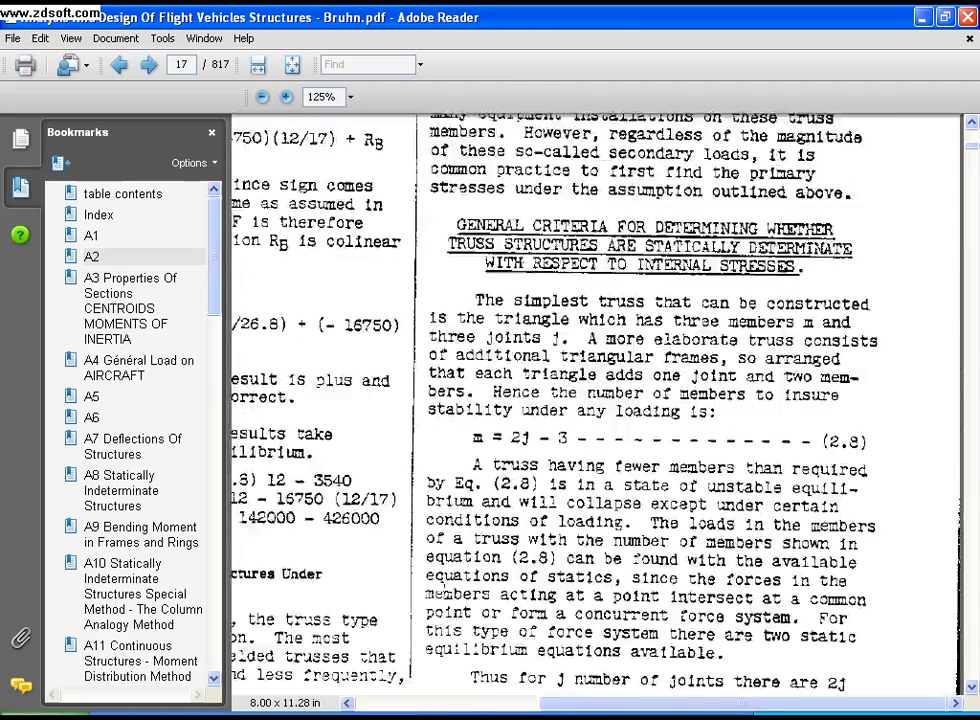
drag(588, 710, 450, 710)
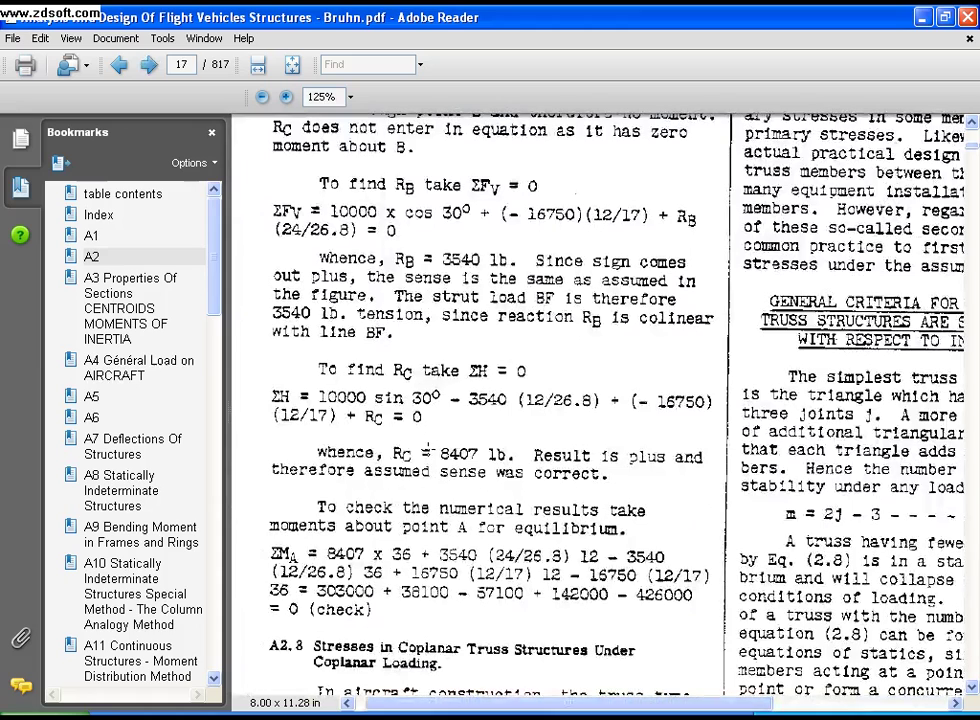
Mark the calculated RC reaction in the worked solution and enlarge the page to 200% to read it.
drag(423, 437, 507, 473)
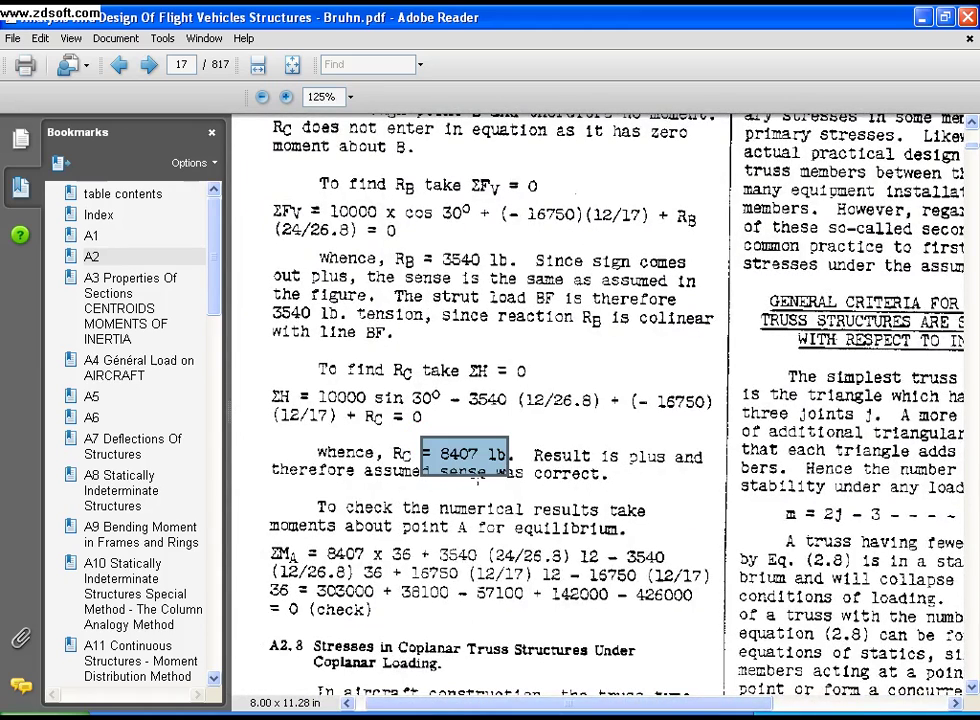
scroll(472, 481, up, 1)
scroll(472, 481, down, 1)
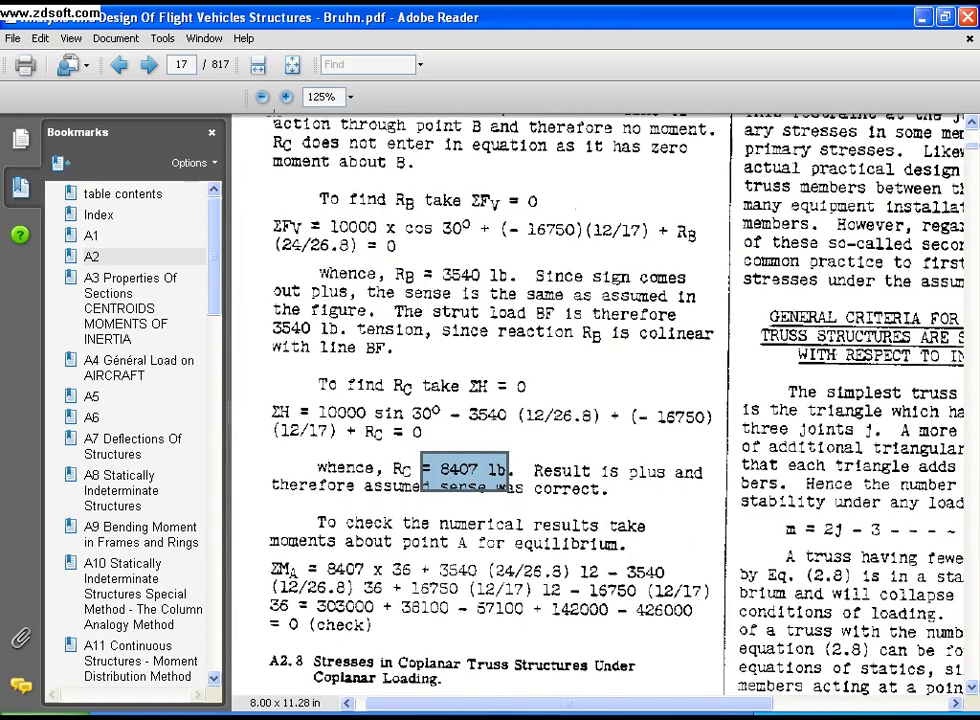
click(286, 96)
click(286, 96)
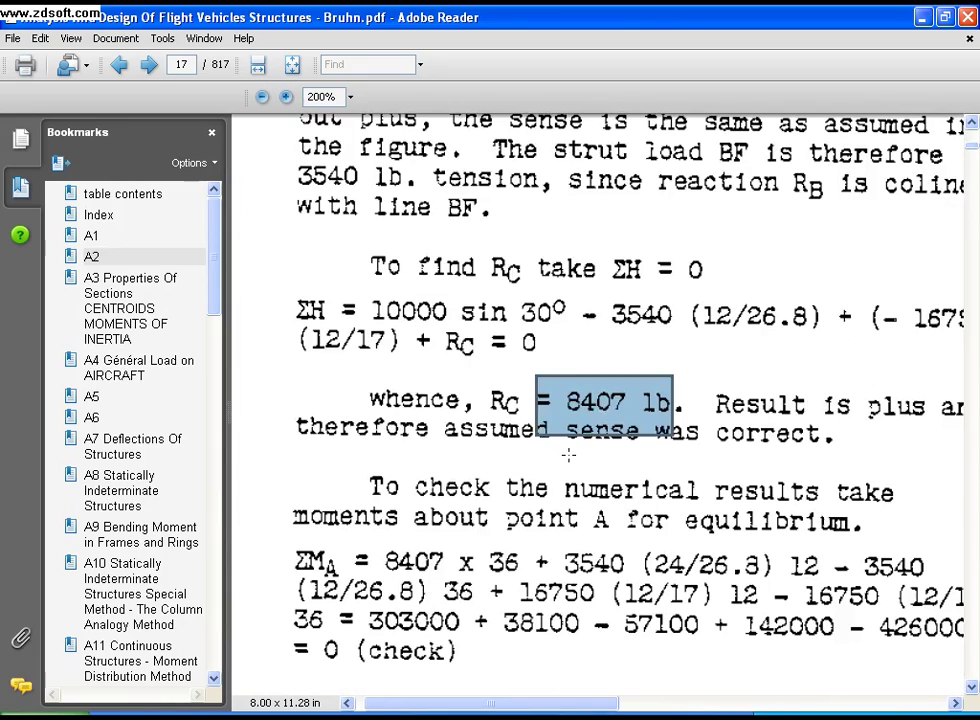
click(568, 455)
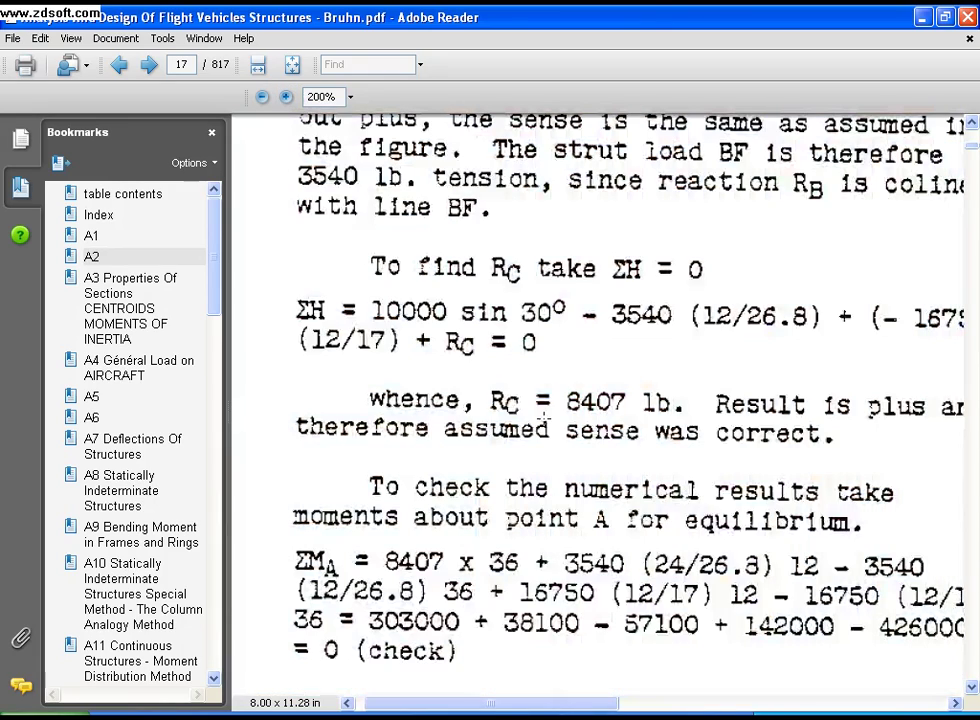
Switch back to the ANSYS window, compare the reaction listing with the book, and close the listing.
click(600, 714)
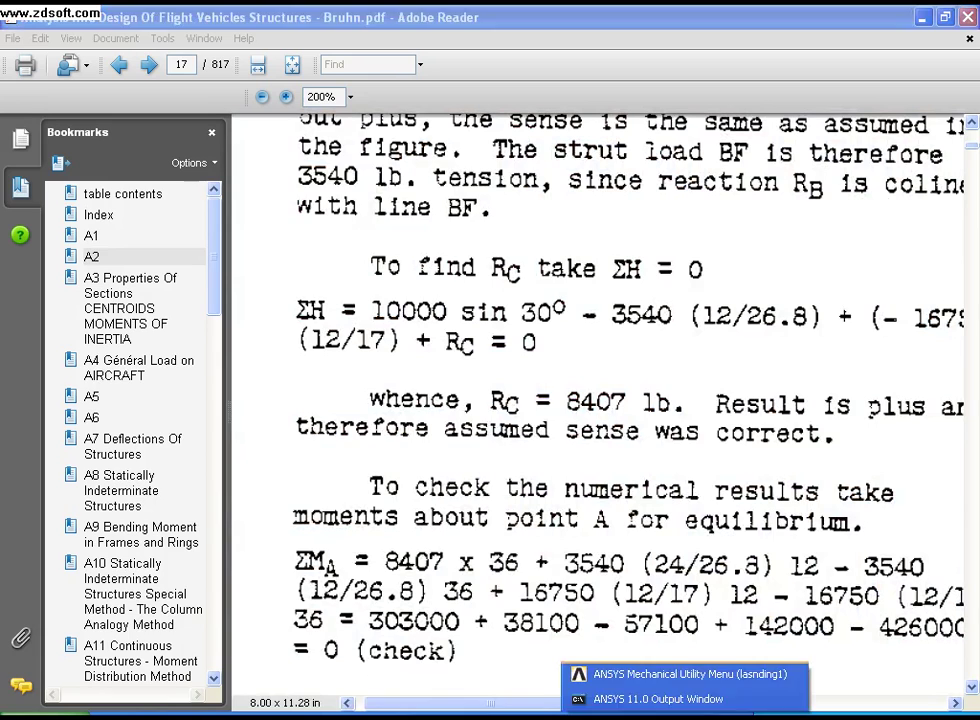
click(612, 676)
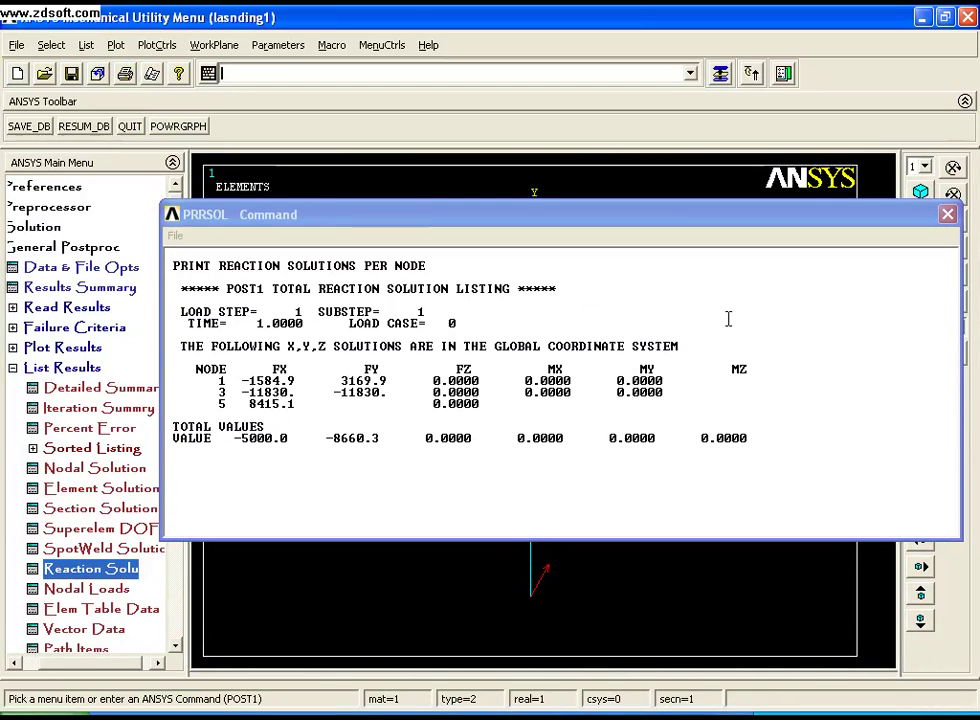
click(947, 214)
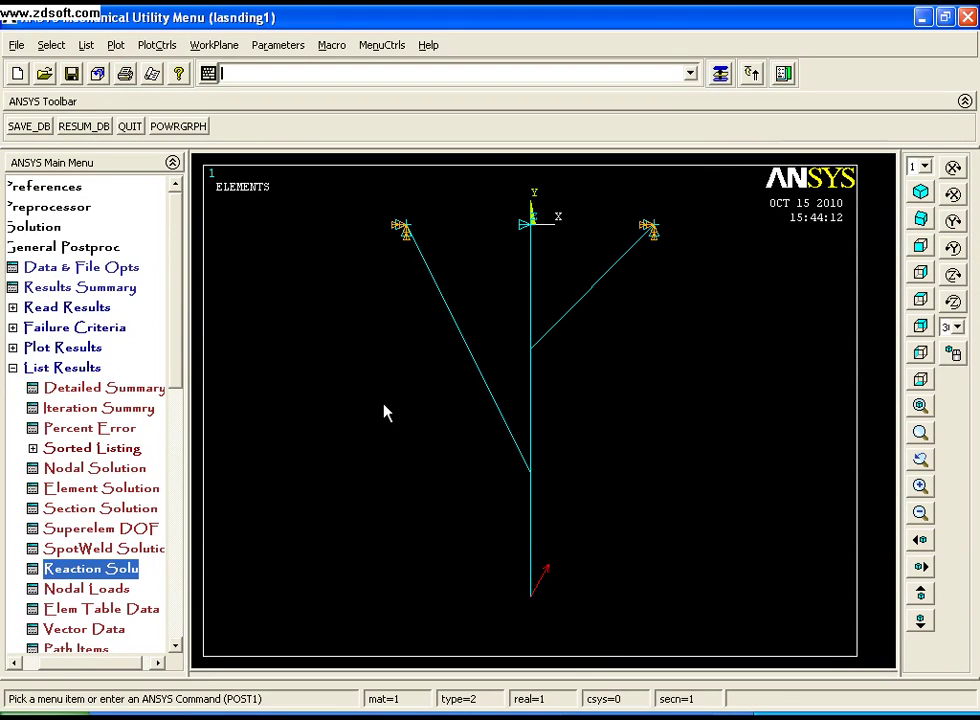
Plot the deformed shape of the landing gear together with its undeformed edge.
click(63, 349)
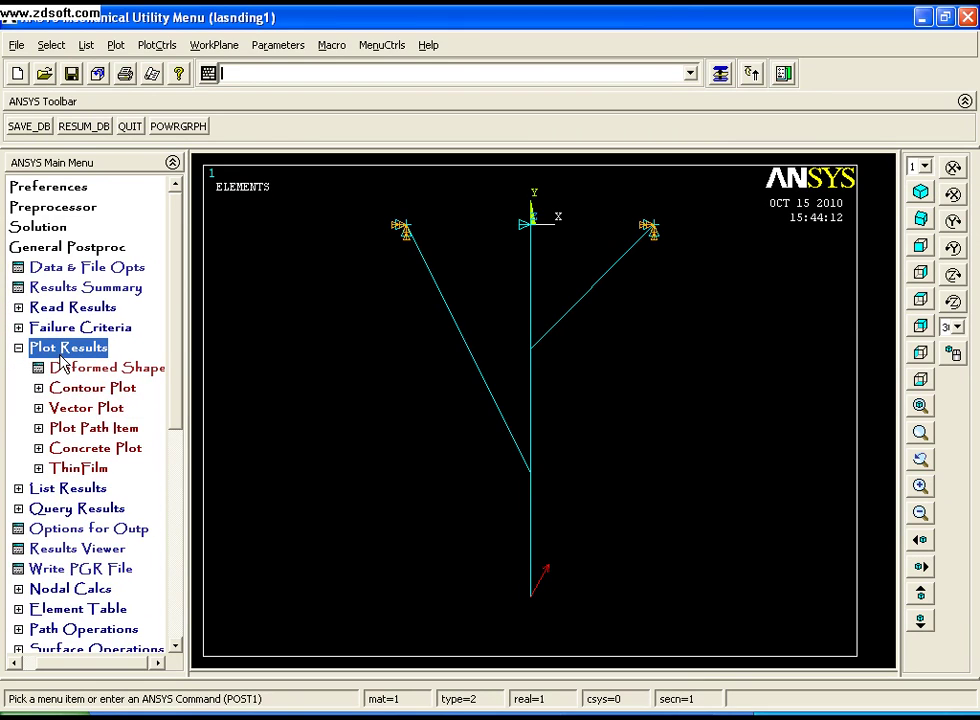
click(100, 367)
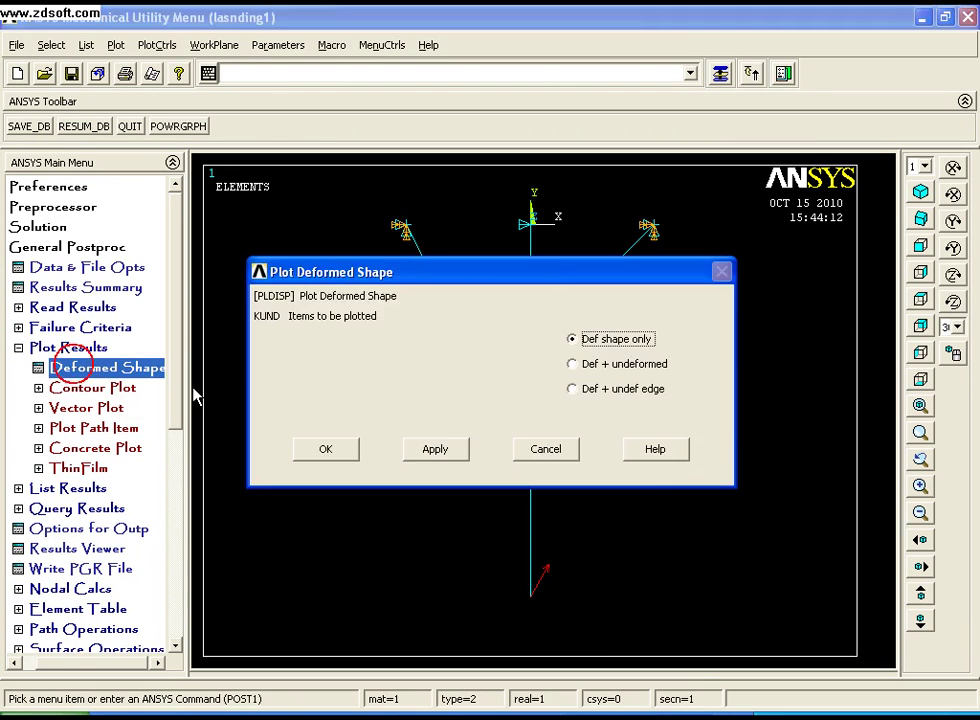
click(585, 393)
click(311, 447)
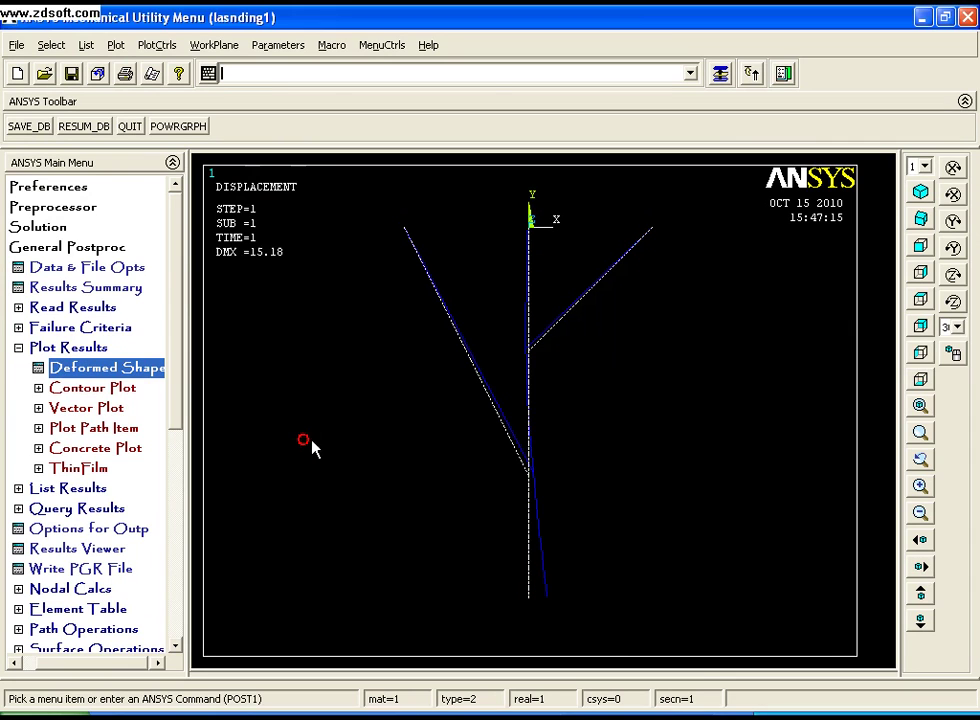
Plot the nodal solution contour of the displacement vector sum, showing the deformed shape only.
click(92, 388)
click(100, 408)
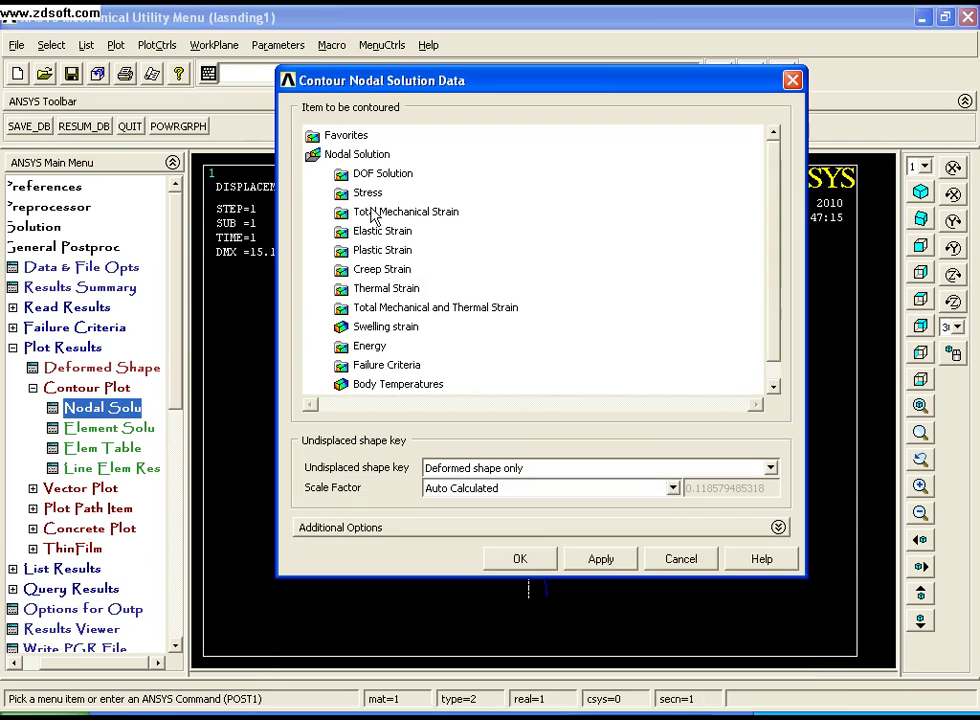
click(372, 173)
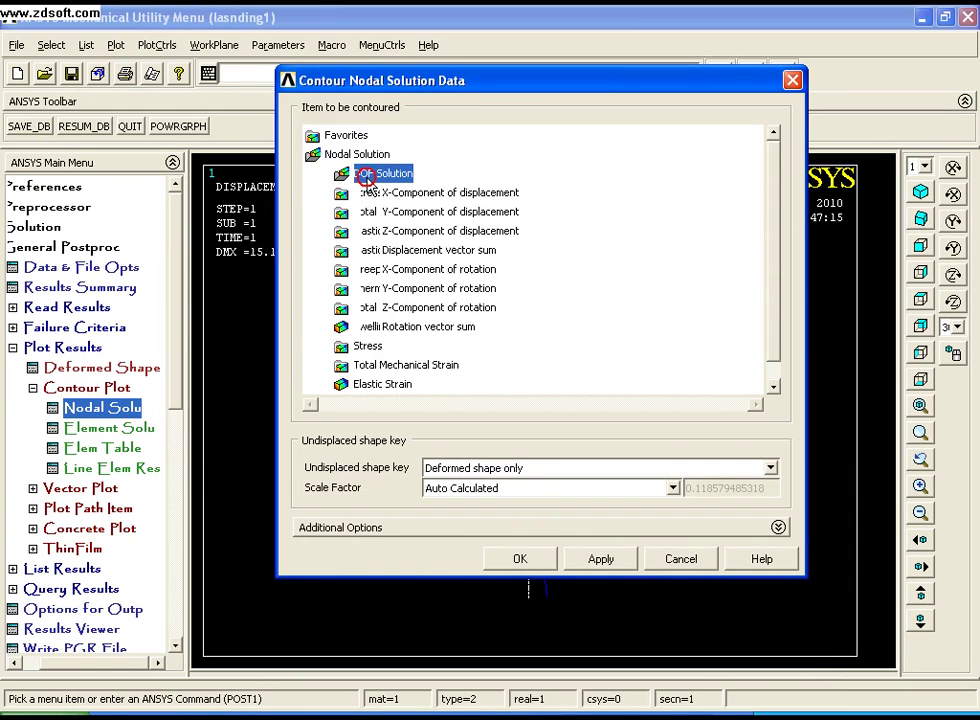
click(415, 254)
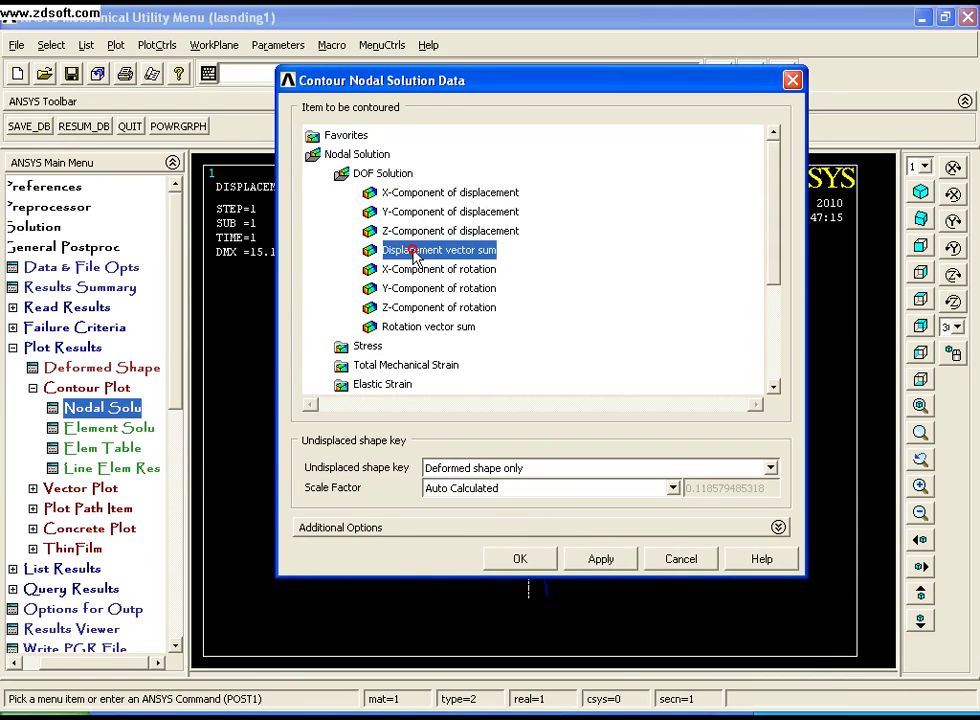
click(521, 559)
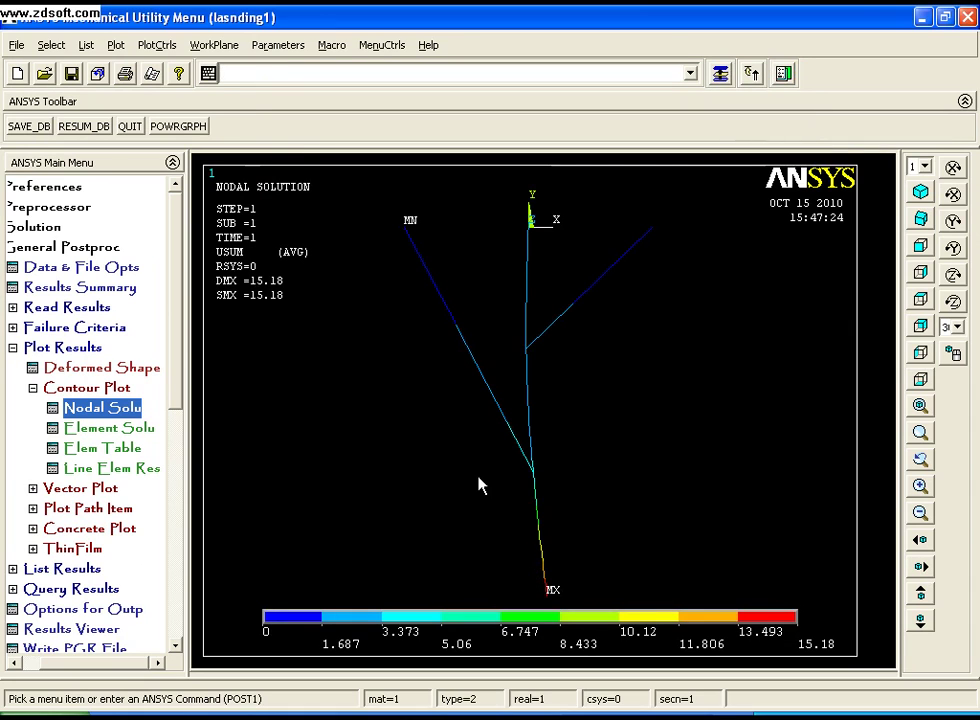
Turn on the display of element shapes based on real constant descriptions and replot the contour.
click(157, 46)
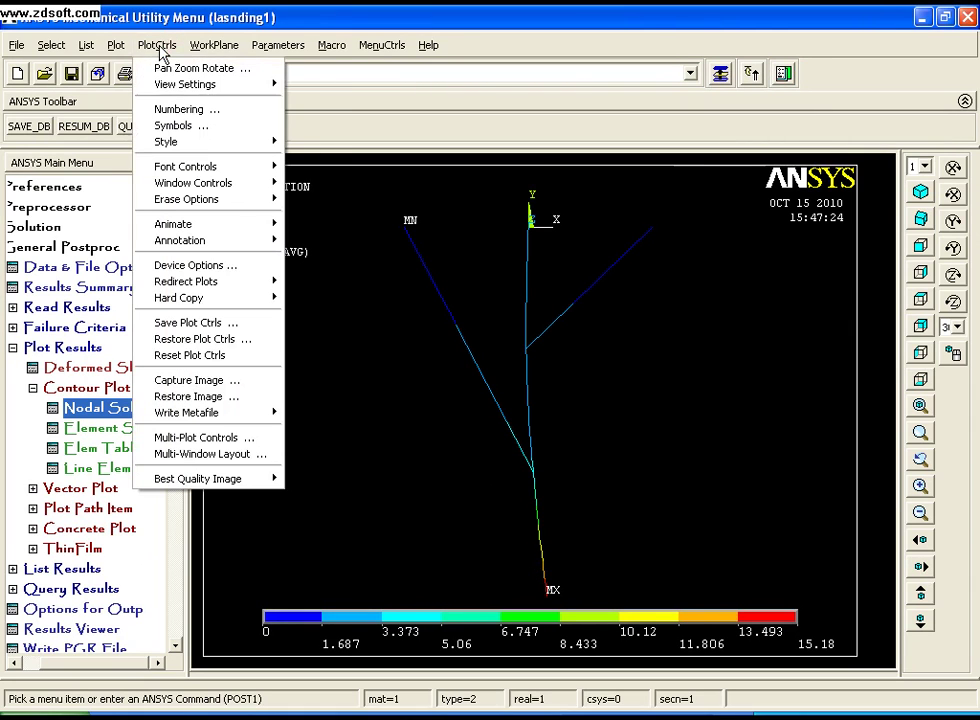
mouse_move(172, 141)
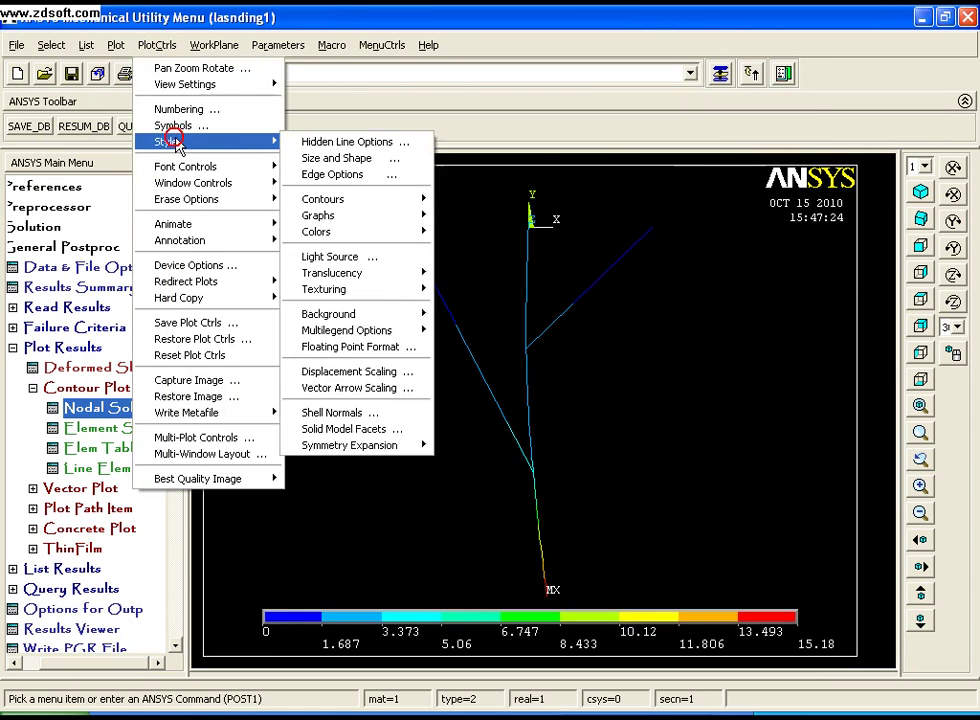
click(326, 158)
click(569, 158)
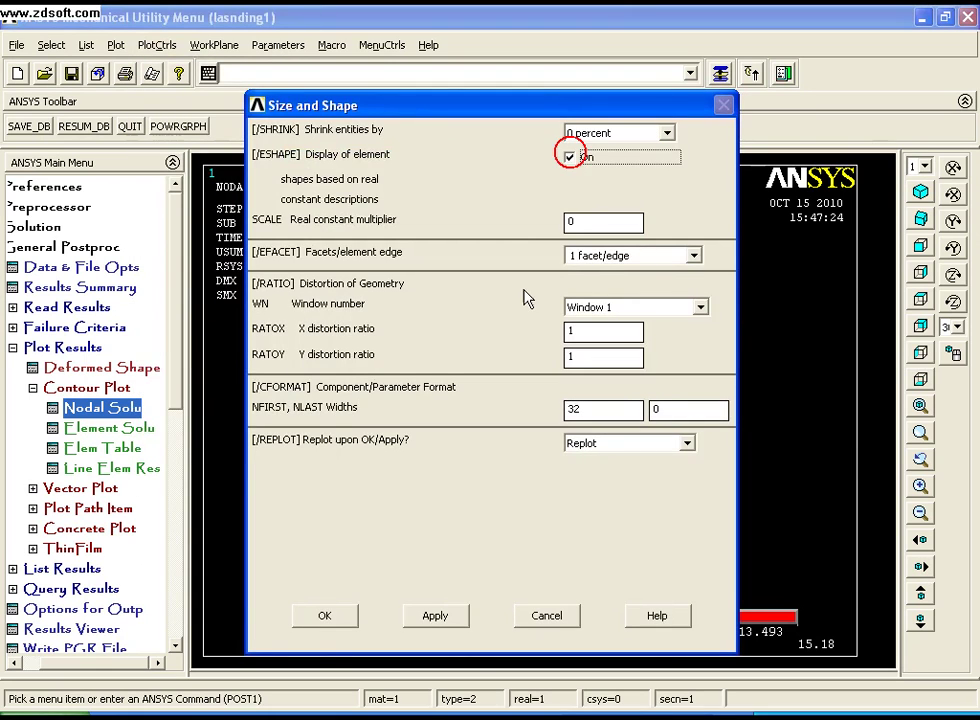
click(324, 615)
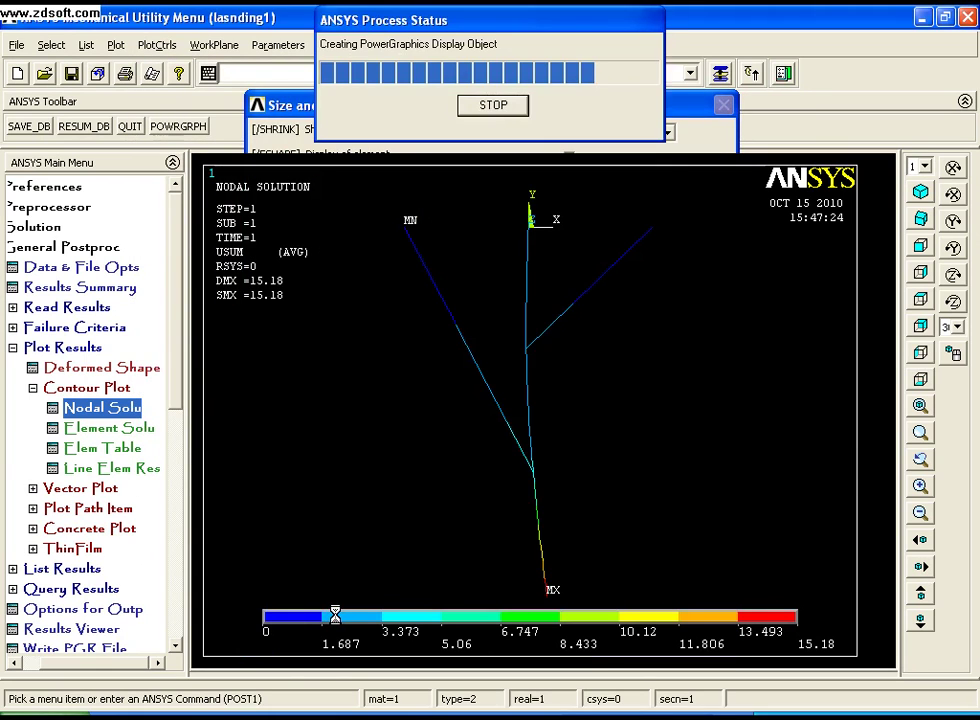